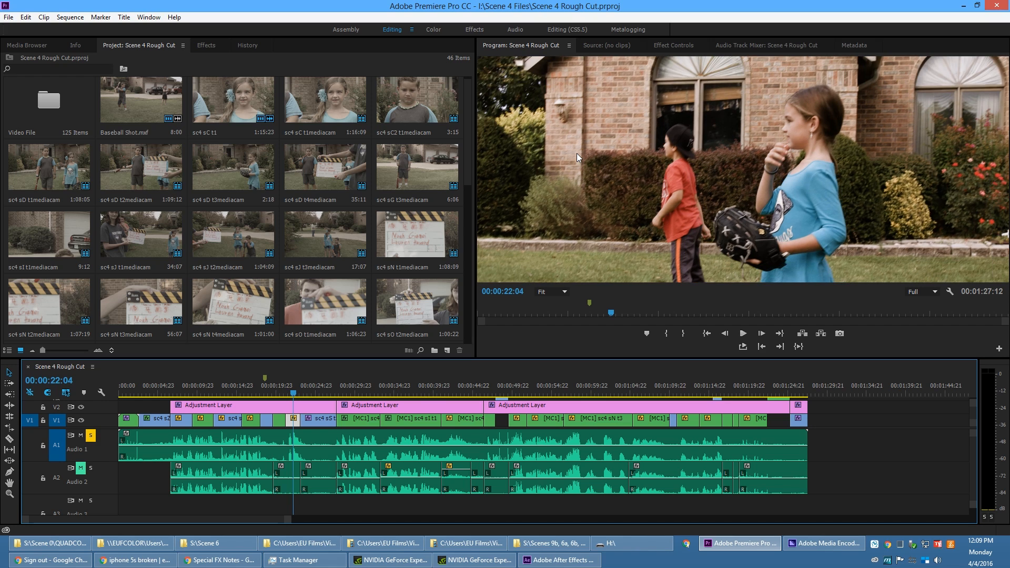
Step through the broken-window shot frame by frame up to 00:00:22:13, and replay it from about 00:00:21:17
key(Right)
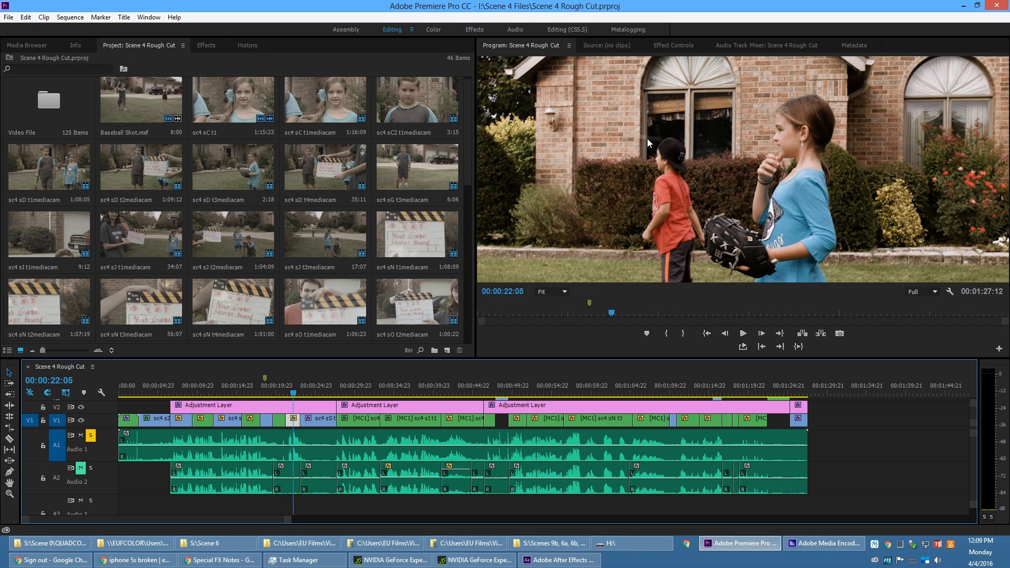
key(Right)
key(Right)
key(Right)
key(Right)
key(Right)
key(Right)
key(Right)
key(Right)
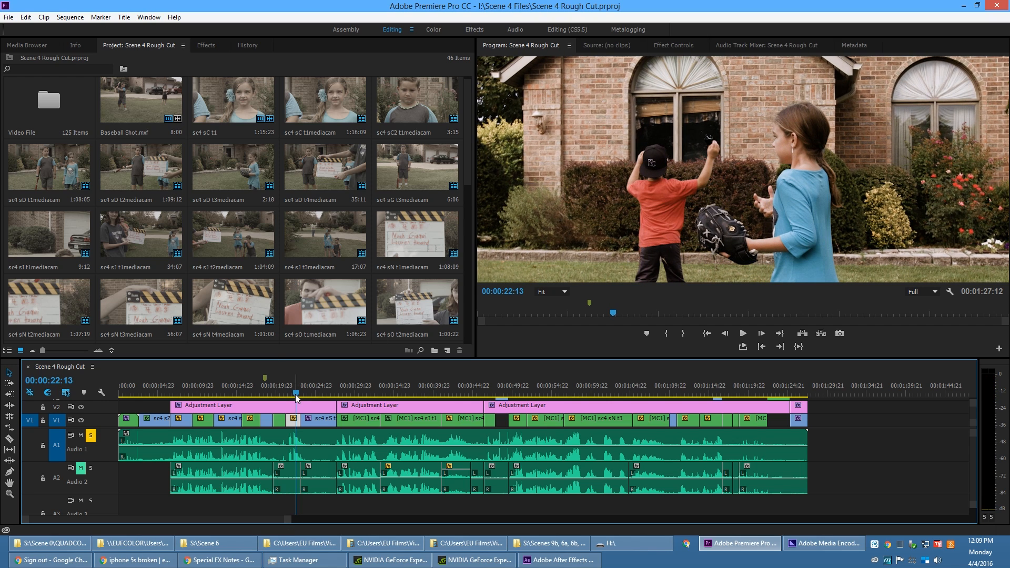
drag(295, 394, 288, 395)
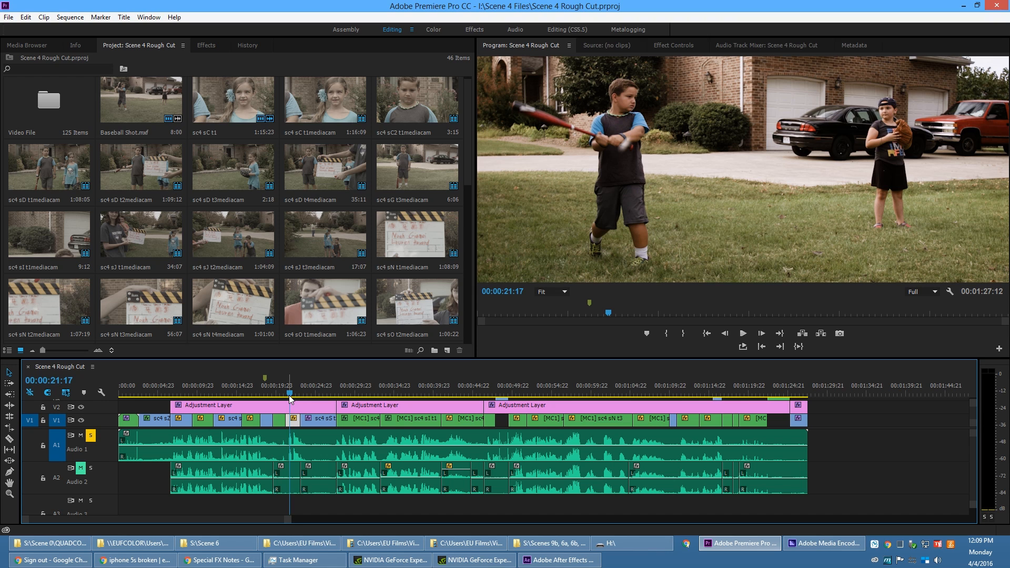
key(space)
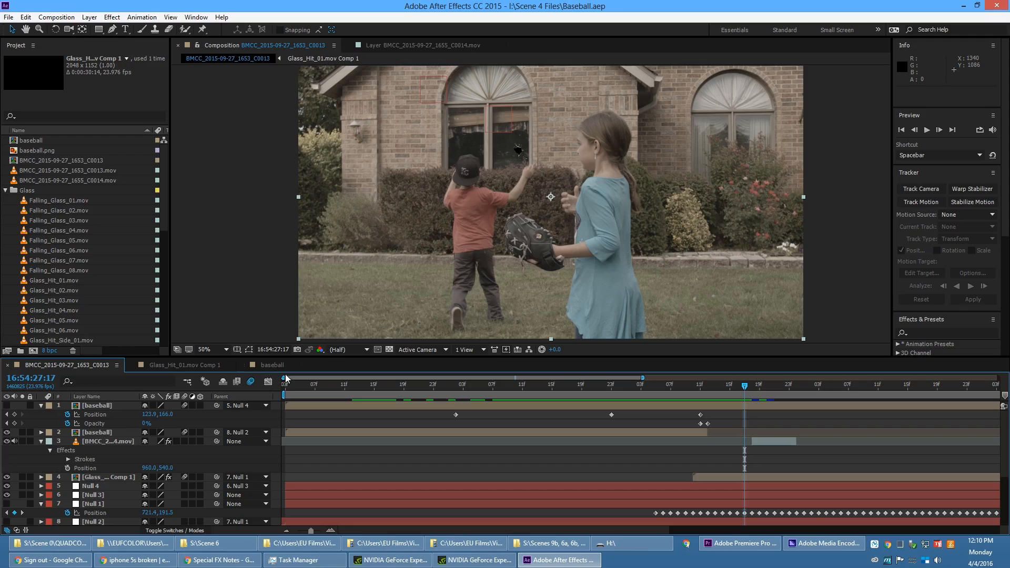
Open the baseball composition in After Effects and preview the ball's spinning animation
click(269, 366)
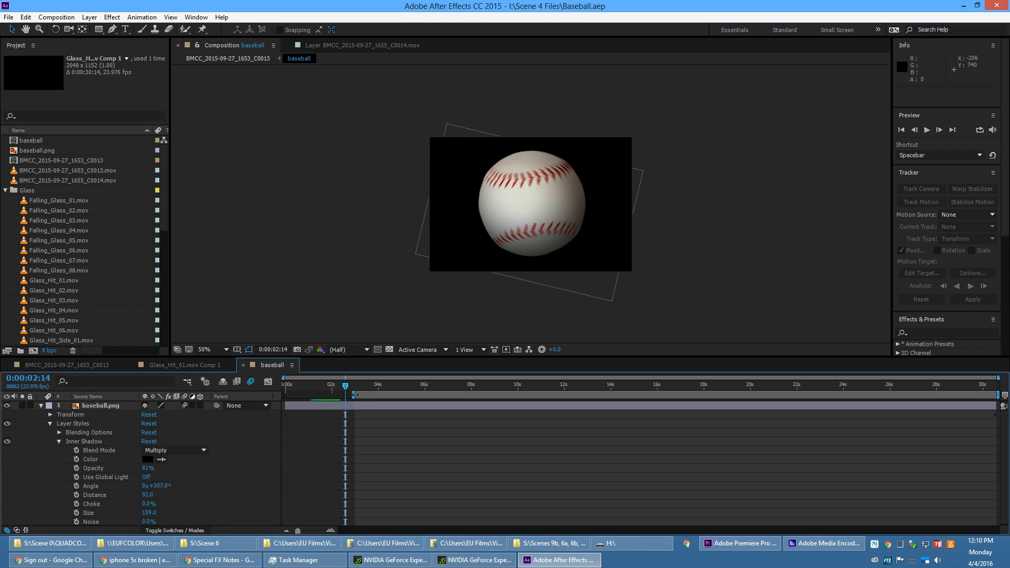
key(n)
key(space)
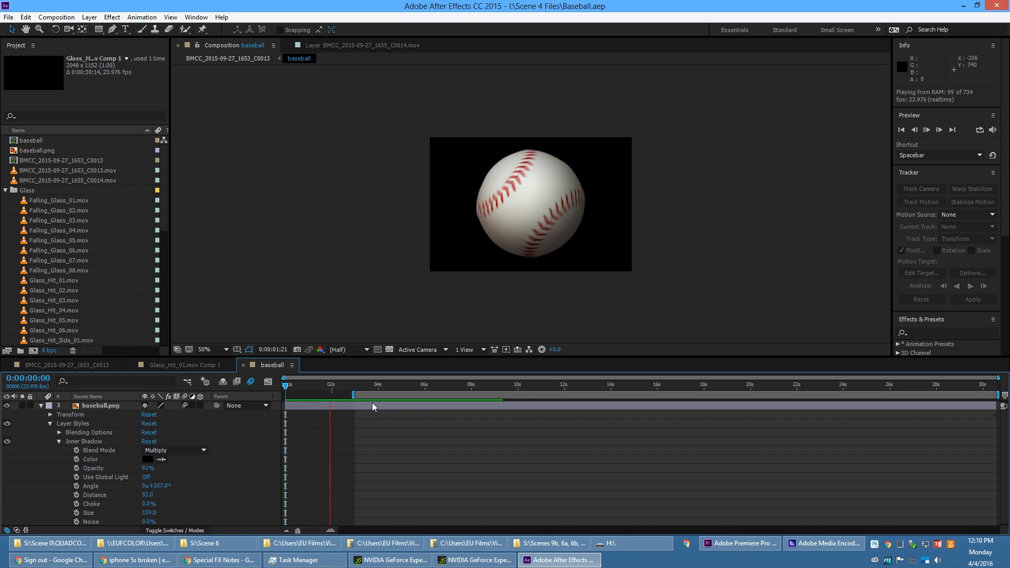
key(space)
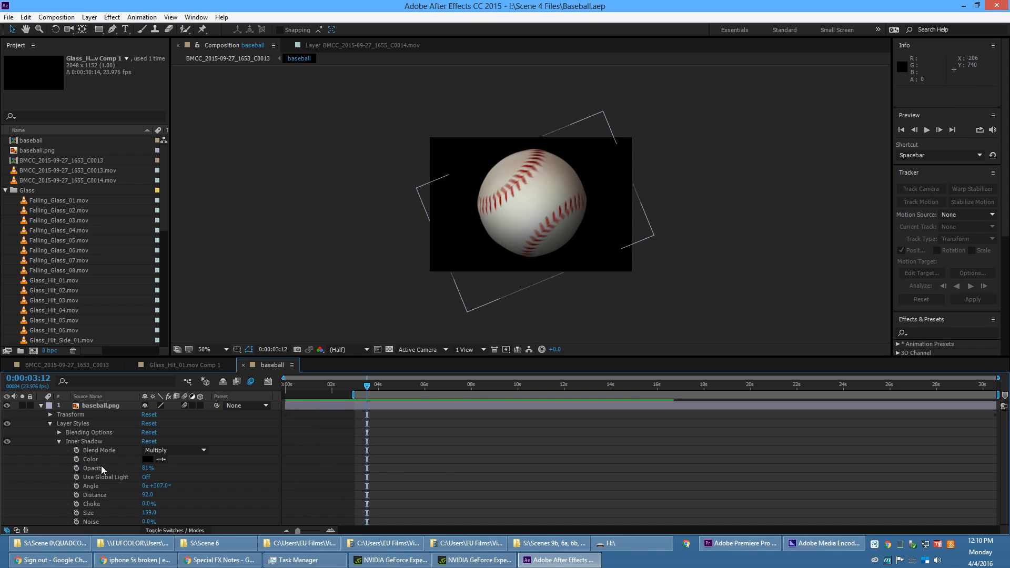
Compare the spinning baseball with its Inner Shadow layer style turned off and on again
click(7, 442)
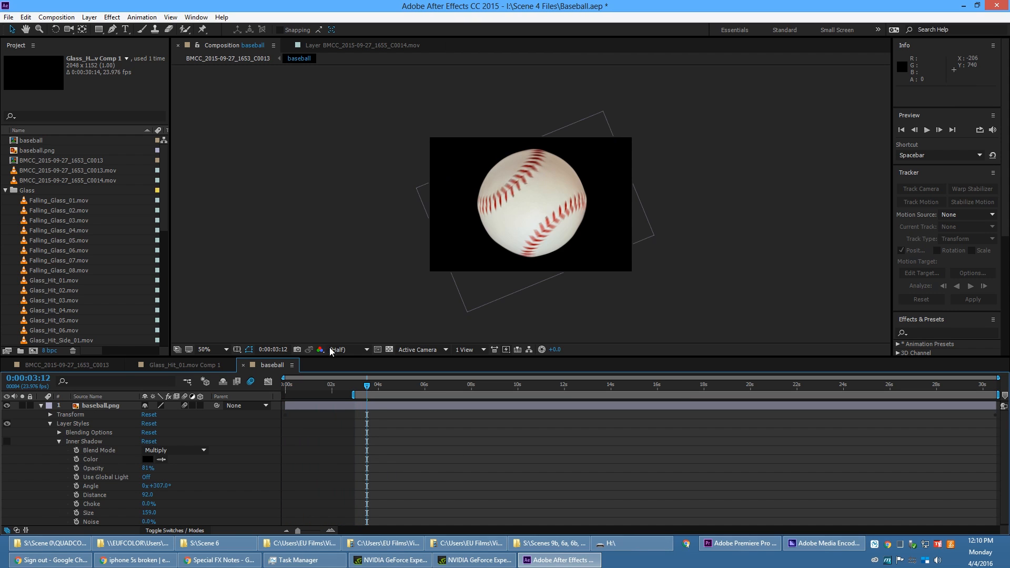
key(space)
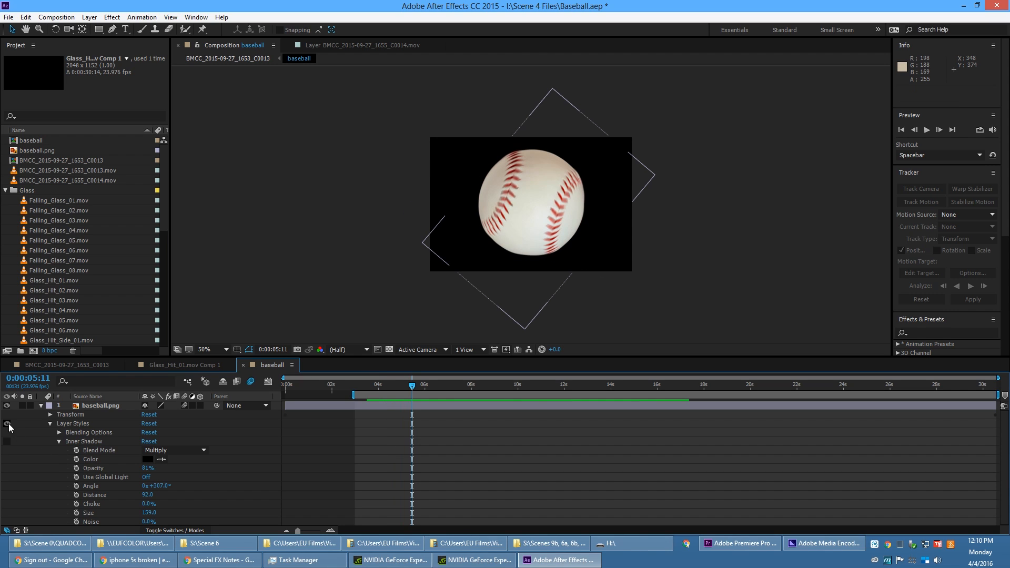
click(7, 444)
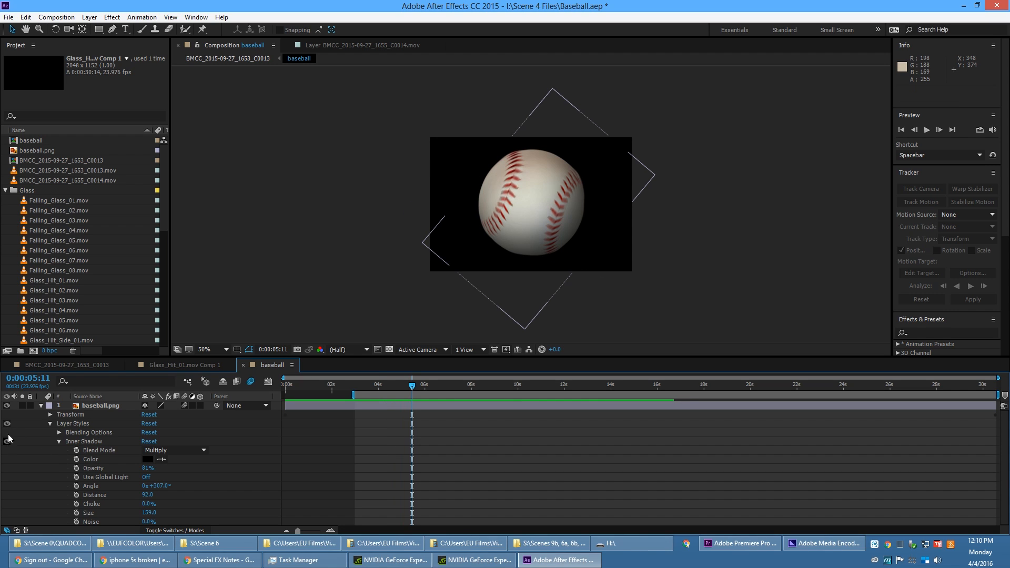
mouse_move(412, 386)
mouse_down()
mouse_move(432, 386)
mouse_move(412, 394)
mouse_up()
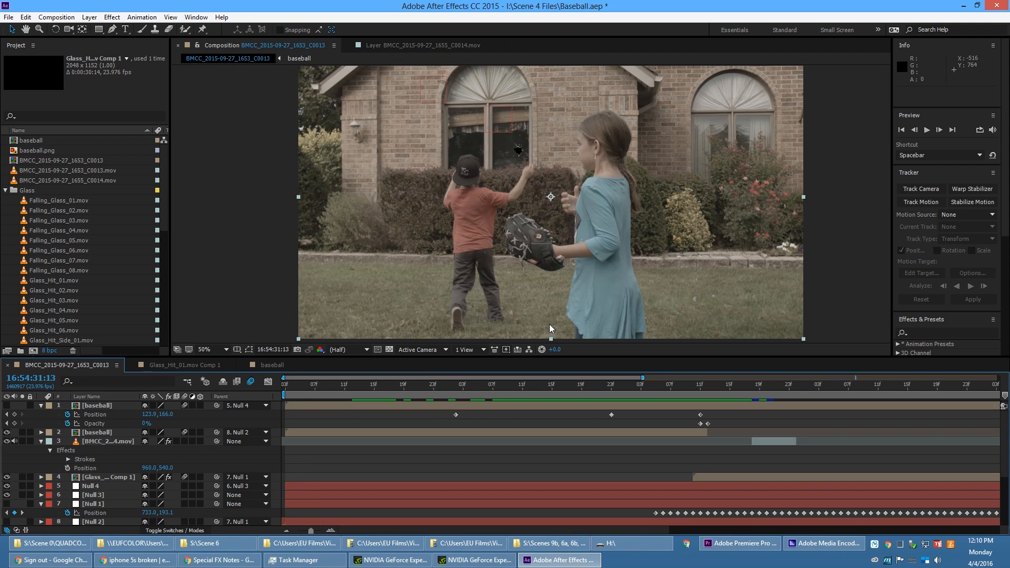
Examine the broken window up close in the BMCC_2015-09-27_1653_C0013 composition at 16:54:27:16
scroll(533, 166, up, 2)
drag(541, 162, 600, 332)
drag(691, 386, 736, 385)
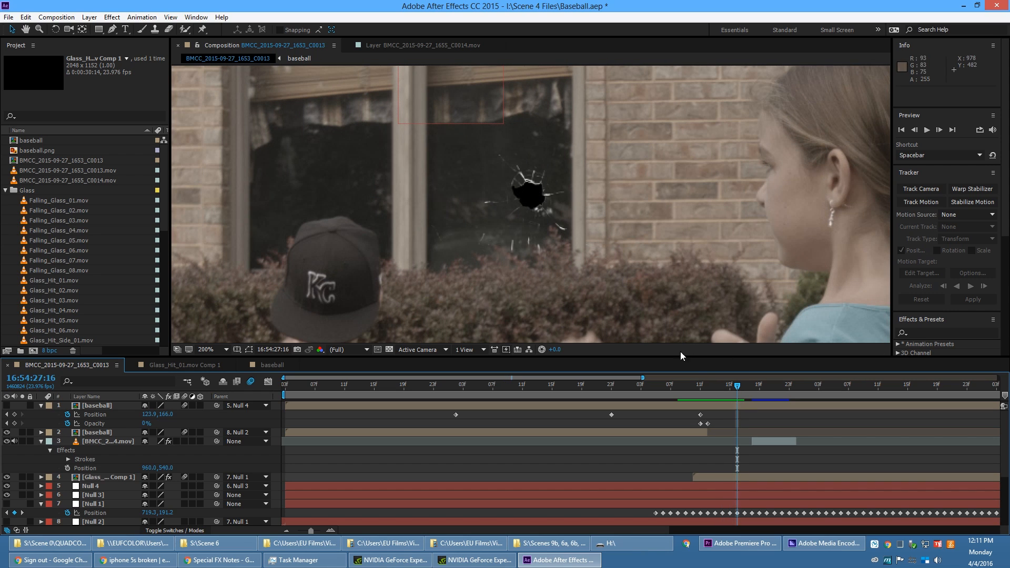
Hide the Black Solid 1 layer in Glass_Hit_01.mov Comp 1 and show the cracks over the transparency grid
click(195, 365)
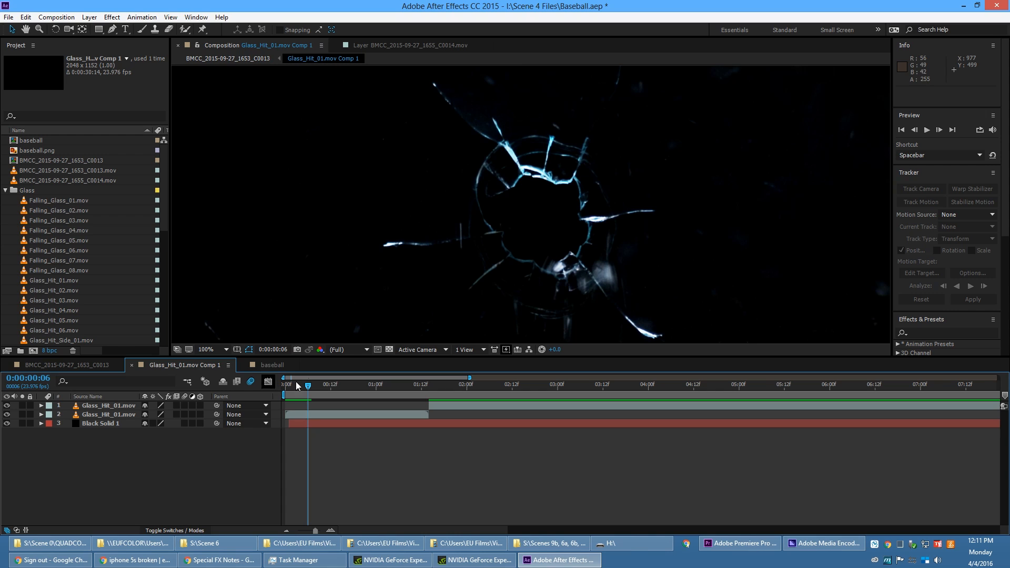
mouse_move(313, 390)
mouse_down()
mouse_move(405, 386)
mouse_move(319, 387)
mouse_up()
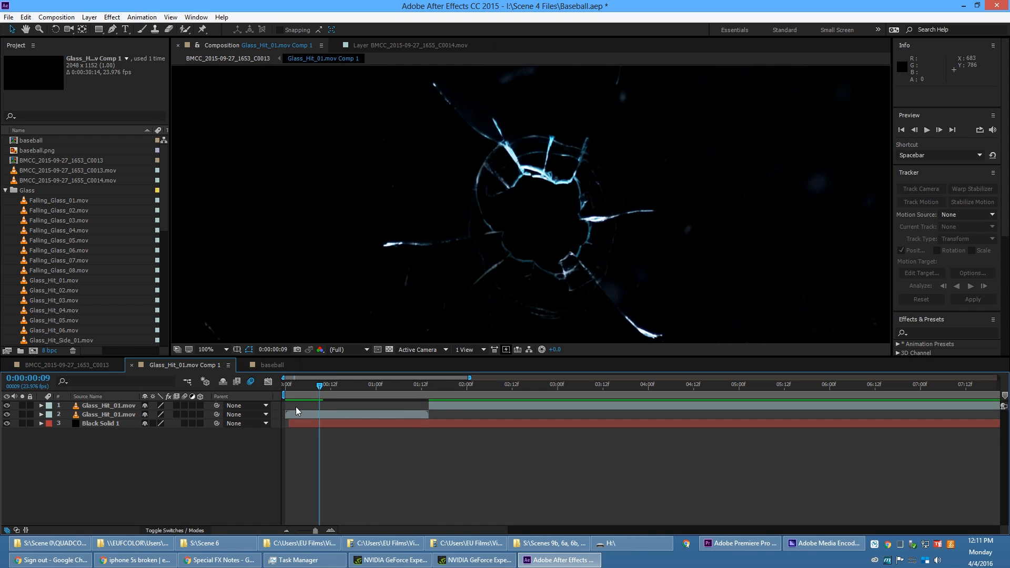
click(7, 424)
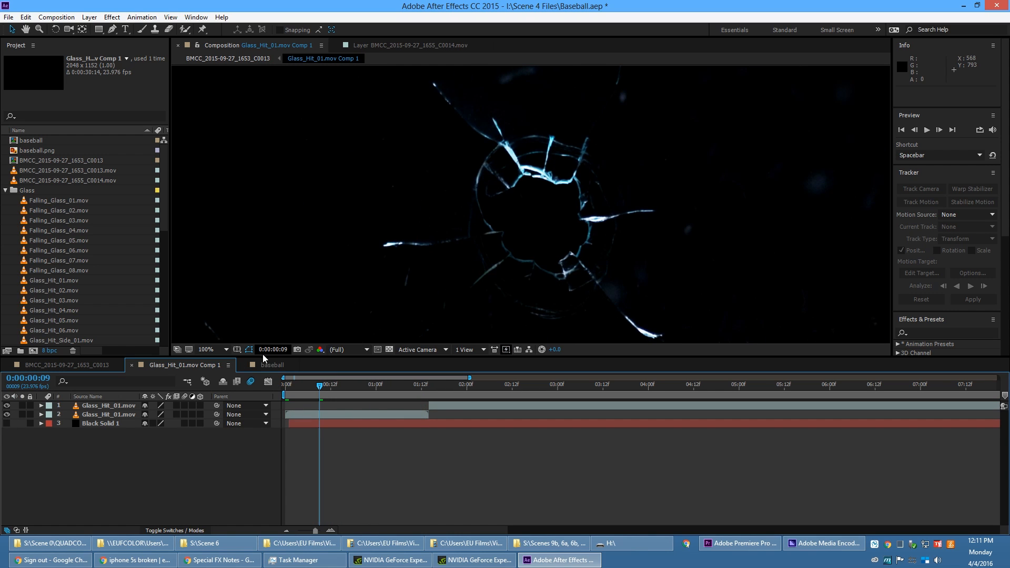
click(389, 349)
drag(363, 394, 334, 390)
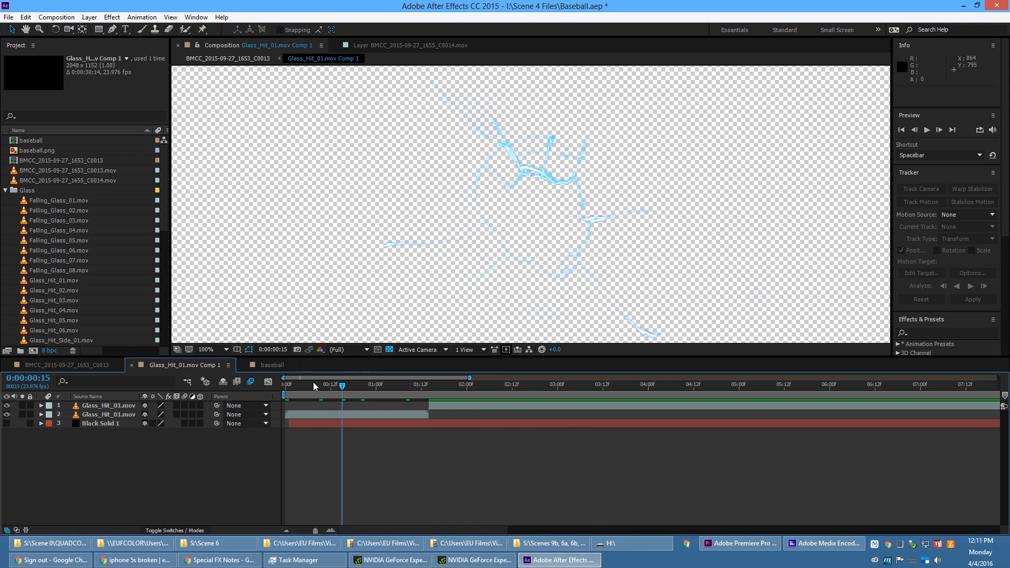
Check the cracked window without the black solid in the main composition, and make Black Solid 1 visible again in the glass composition
click(66, 366)
mouse_move(780, 388)
mouse_down()
mouse_move(694, 388)
mouse_move(781, 388)
mouse_up()
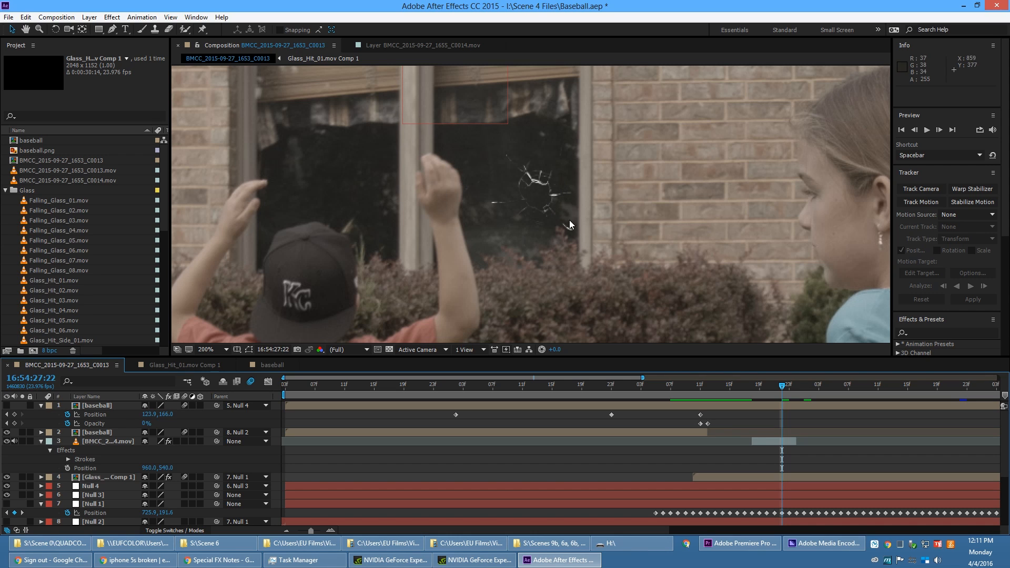
click(216, 367)
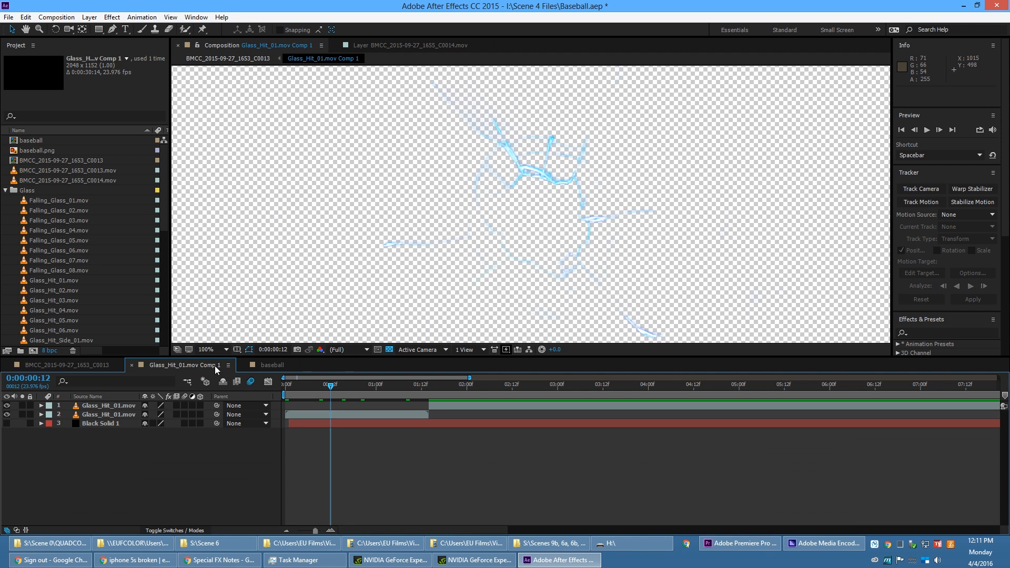
click(7, 424)
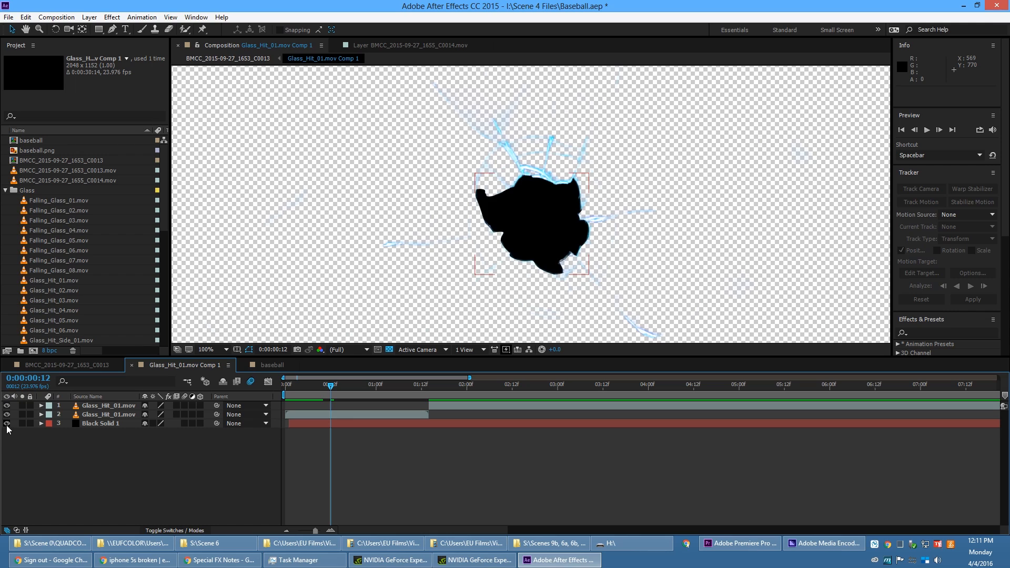
Expand Black Solid 1's properties, try moving the black hole shape sideways, and undo the move
click(494, 235)
click(88, 424)
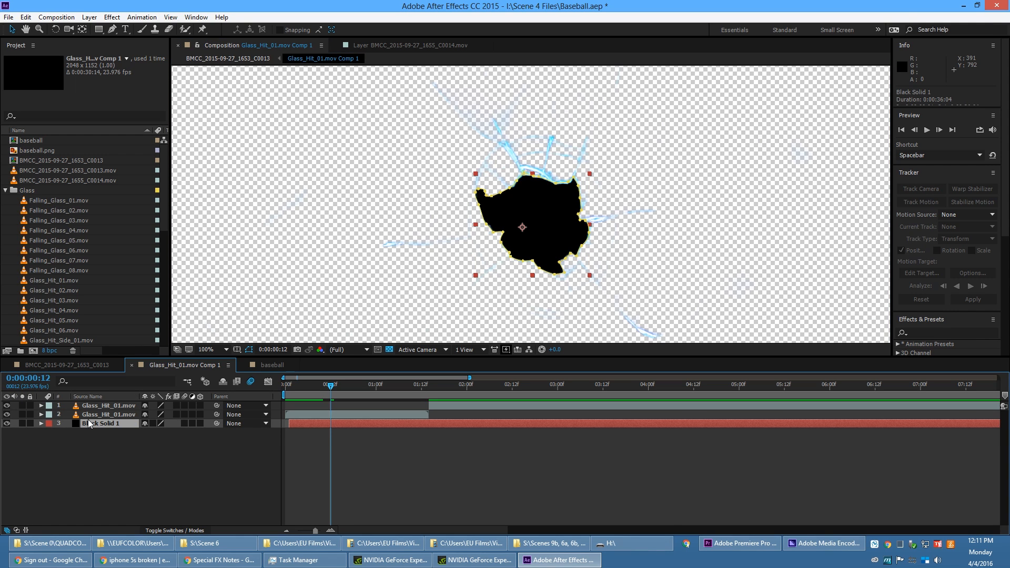
click(41, 424)
click(41, 424)
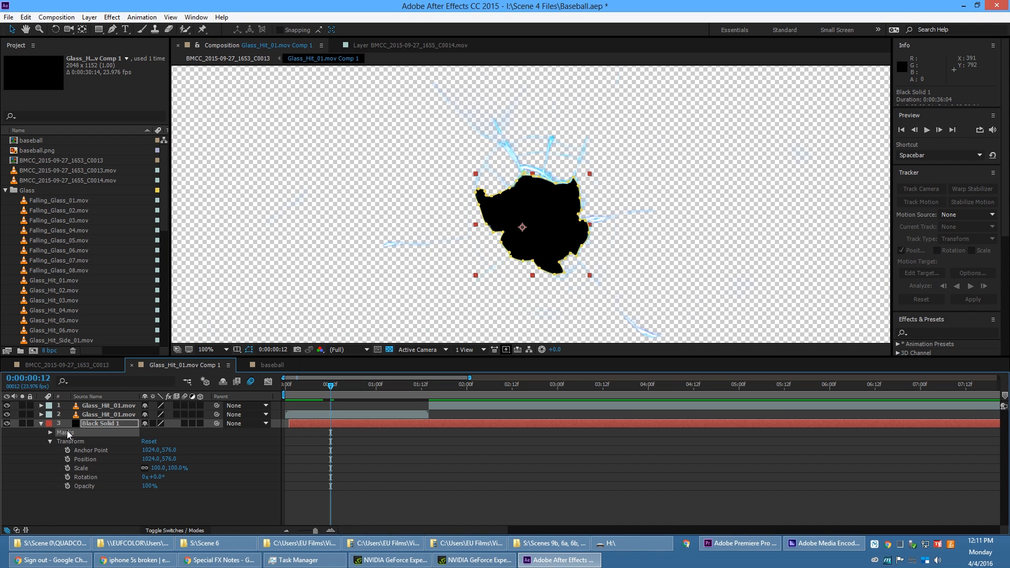
drag(563, 202, 621, 205)
key(ctrl+z)
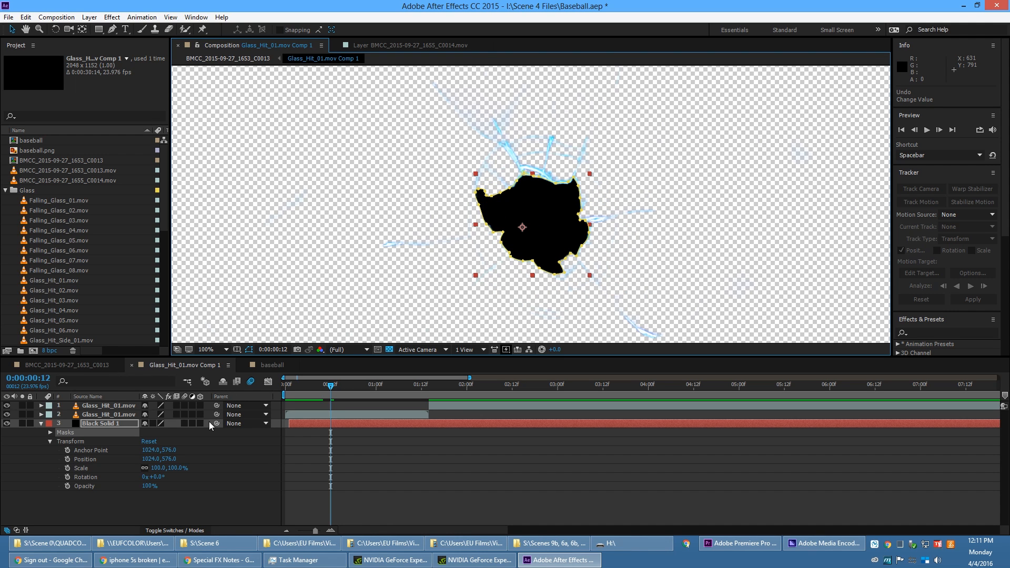
Switch to Premiere Pro and enlarge the program view to 200%, framing the broken window
click(740, 544)
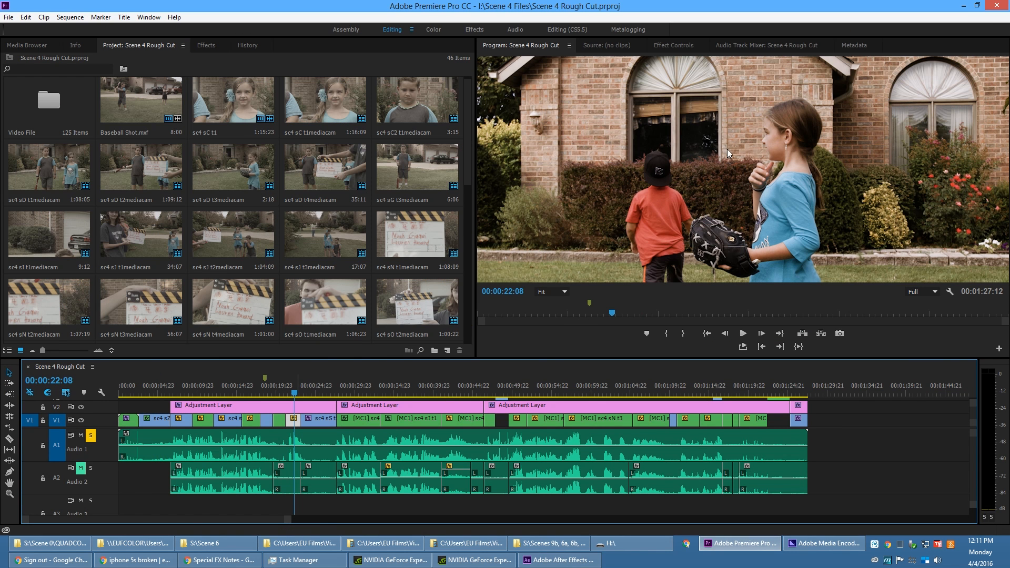
click(933, 292)
click(560, 291)
click(554, 291)
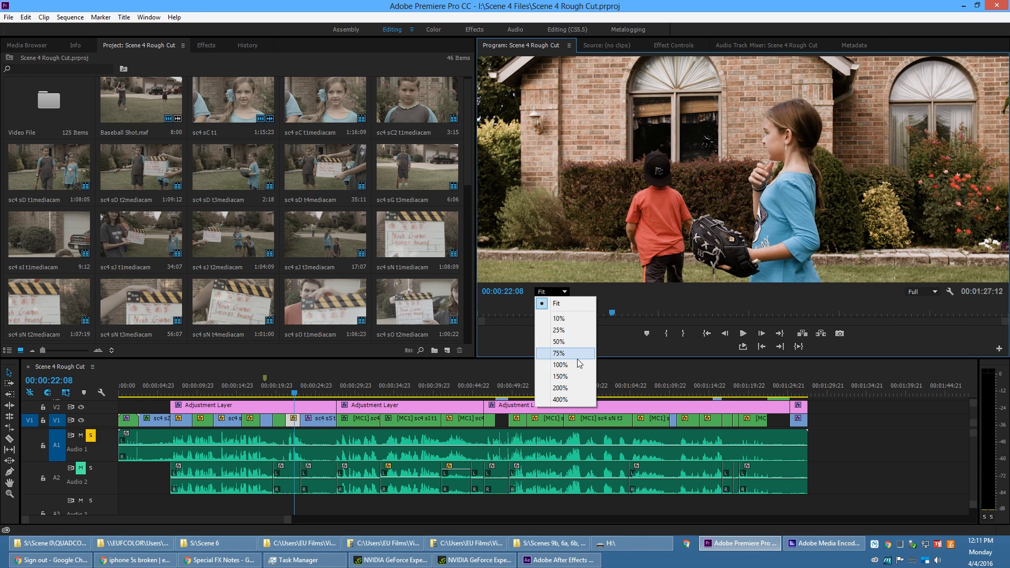
click(560, 389)
drag(705, 282, 680, 282)
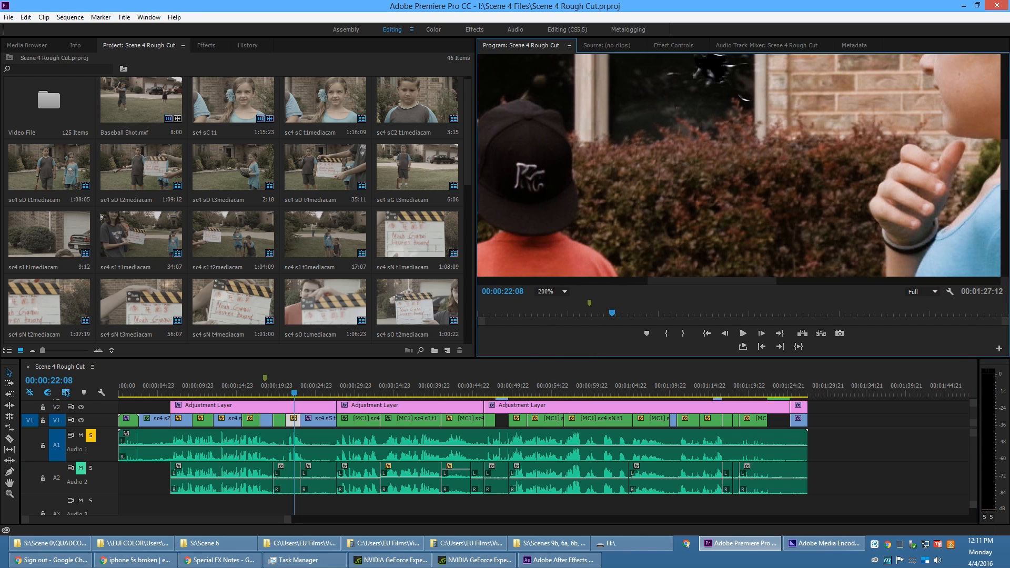
drag(1003, 171, 1003, 151)
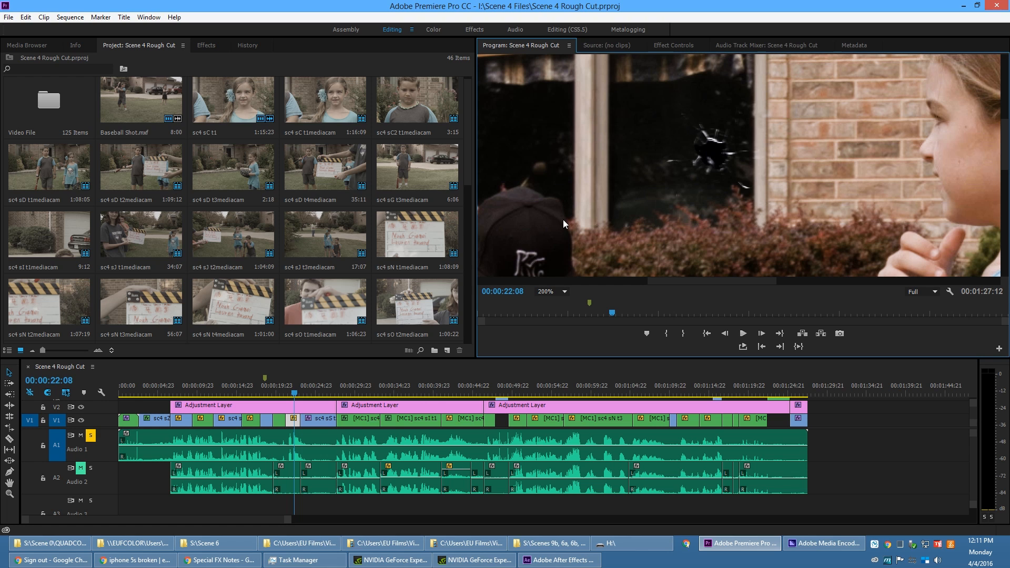
Examine the glass break in the enlarged shot frame by frame from 00:00:22:08 to 00:00:22:15
key(Right)
key(Right)
key(Right)
key(Right)
key(Right)
key(Right)
key(Right)
key(Right)
key(Right)
key(Right)
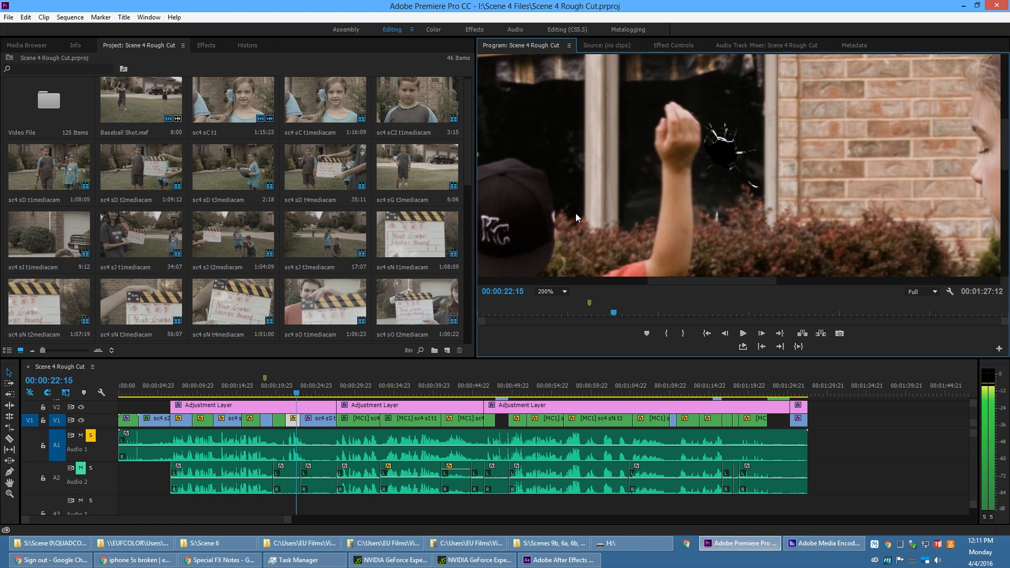
key(space)
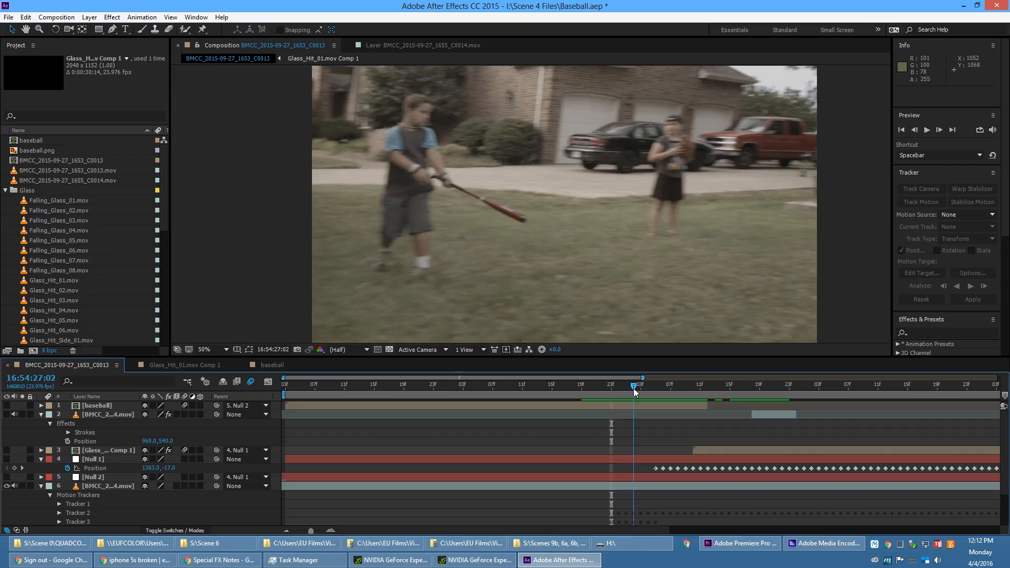
Scrub the original footage in After Effects between 16:54:27:01 and 16:54:27:20 to examine the camera move toward the window
drag(633, 388, 768, 403)
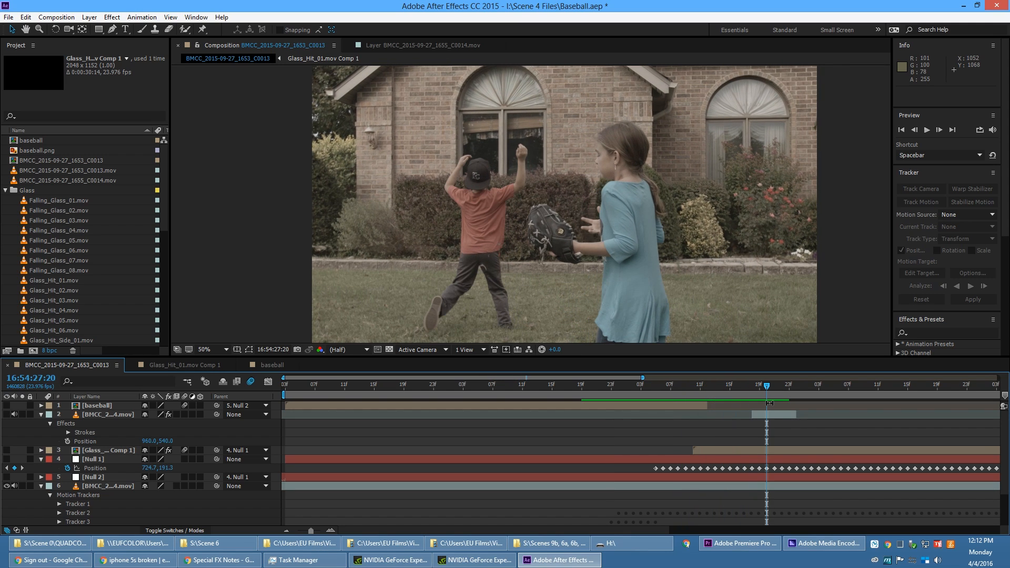
drag(771, 389, 625, 374)
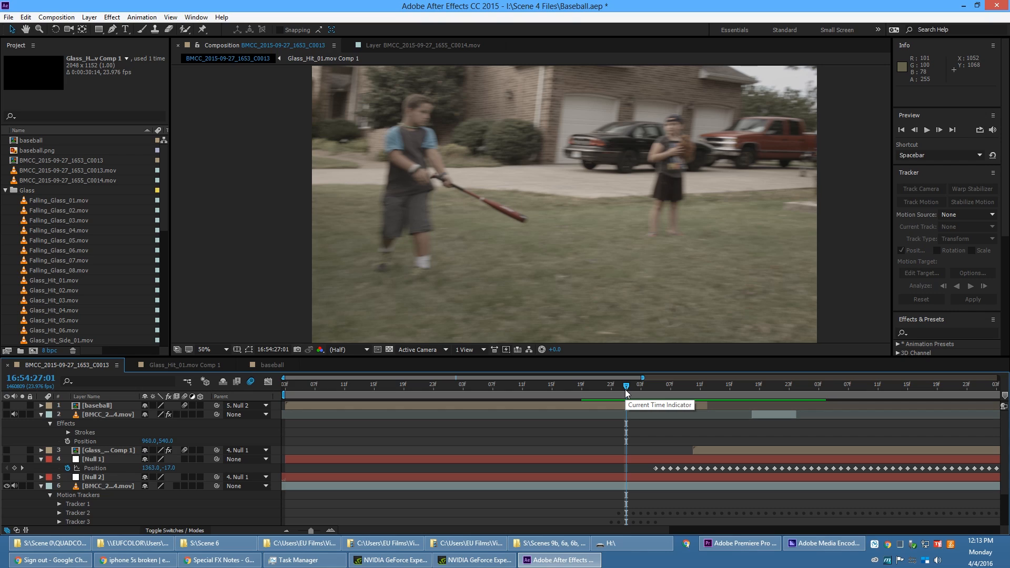
drag(625, 390, 662, 392)
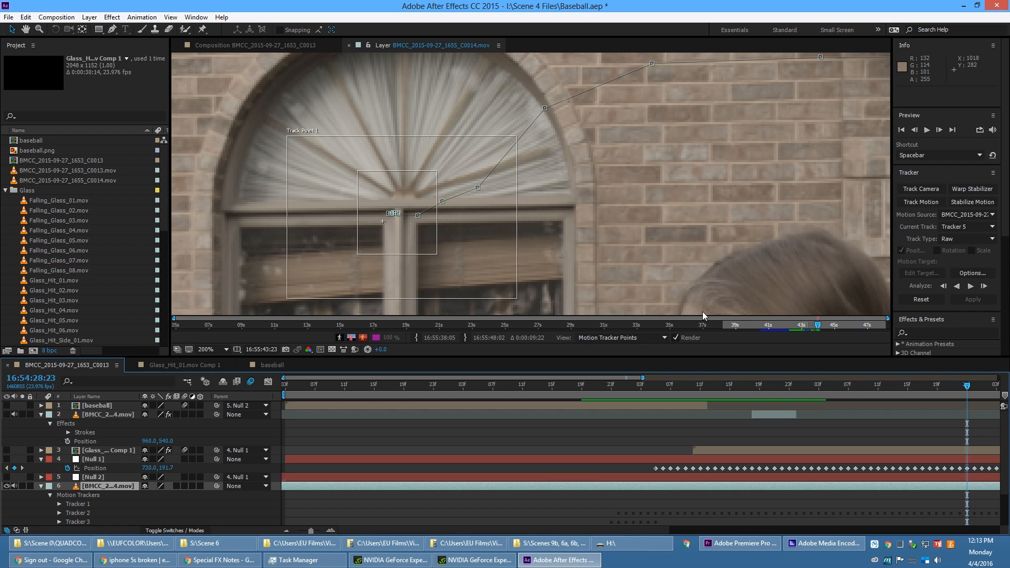
Nudge Tracker 5's track point slightly on the window frame at 16:54:28:23 and step back to 16:54:28:17
drag(430, 230, 428, 225)
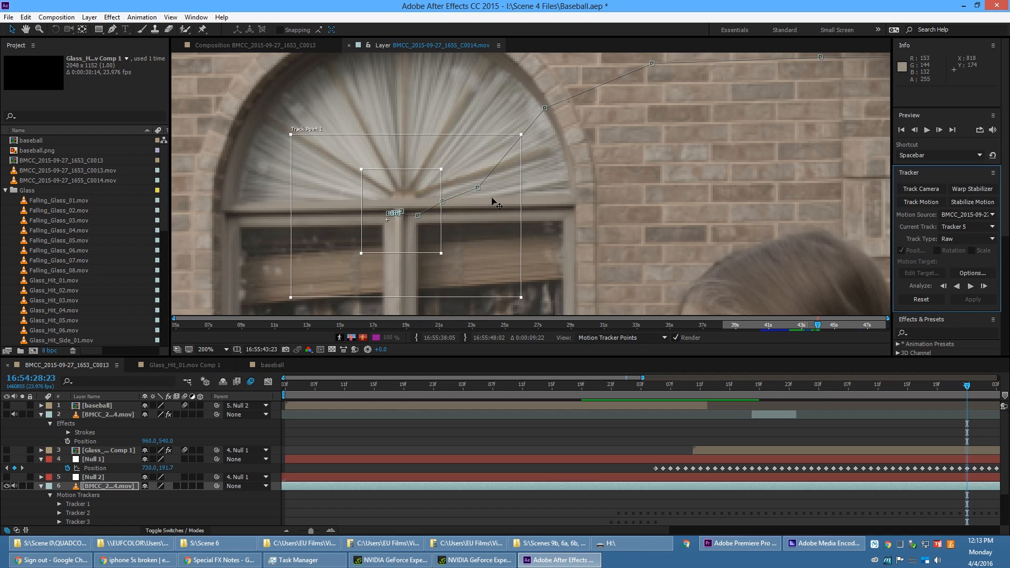
key(Page_Up)
key(Page_Up)
key(Page_Up)
key(Page_Up)
key(Page_Up)
key(Page_Up)
key(Page_Up)
key(Page_Up)
key(Page_Up)
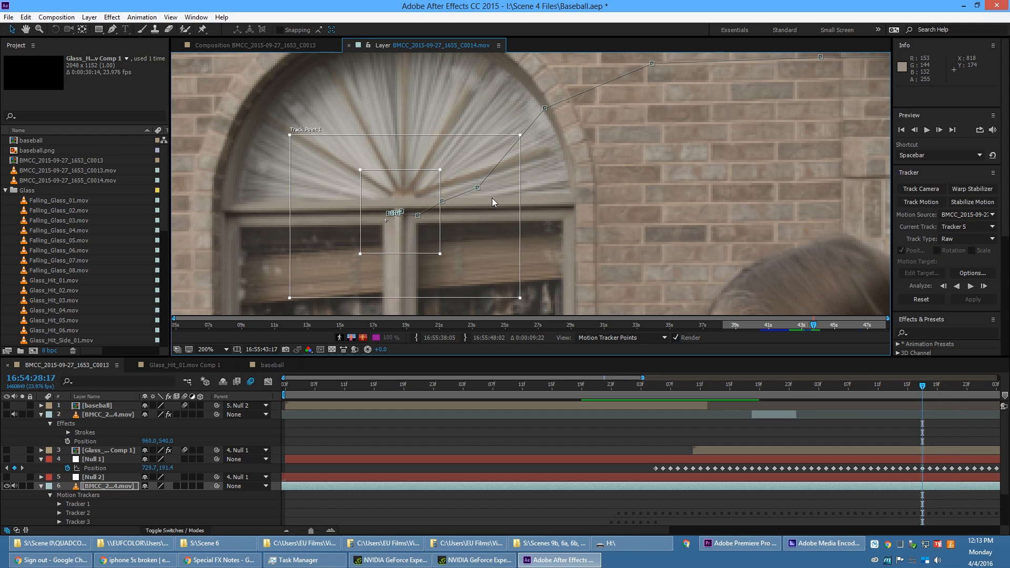
Step back through the footage from 16:54:28:17 to 16:54:27:10 to examine how Tracker 5's point follows the window frame
key(Page_Up)
key(Page_Up)
key(Page_Up)
key(Page_Up)
key(Page_Up)
key(Page_Up)
key(Page_Up)
key(Page_Up)
key(Page_Up)
key(Page_Up)
key(Page_Up)
key(Page_Up)
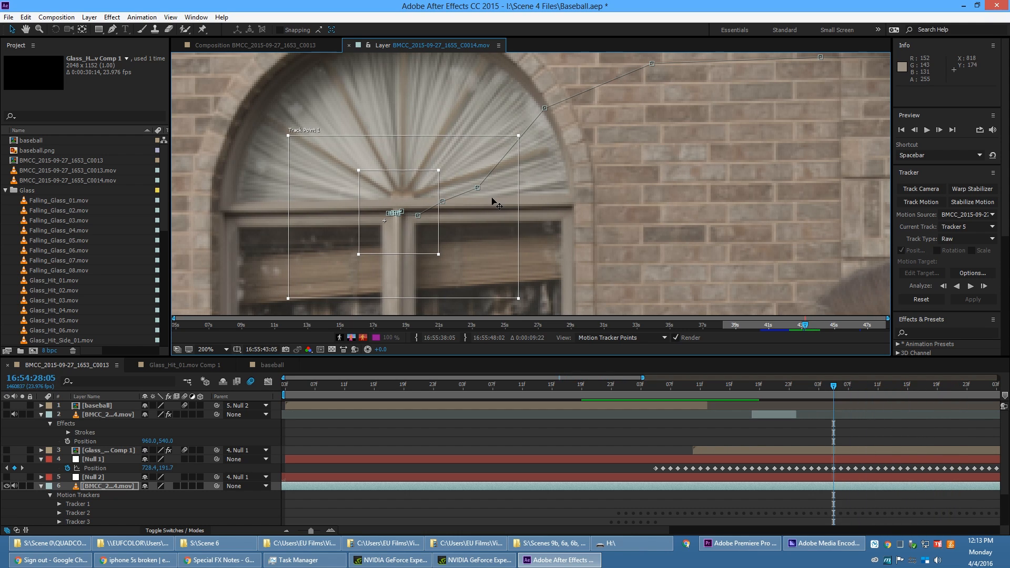
key(Page_Up)
key(Page_Up)
key(Page_Up)
key(Page_Up)
key(Page_Up)
key(Page_Up)
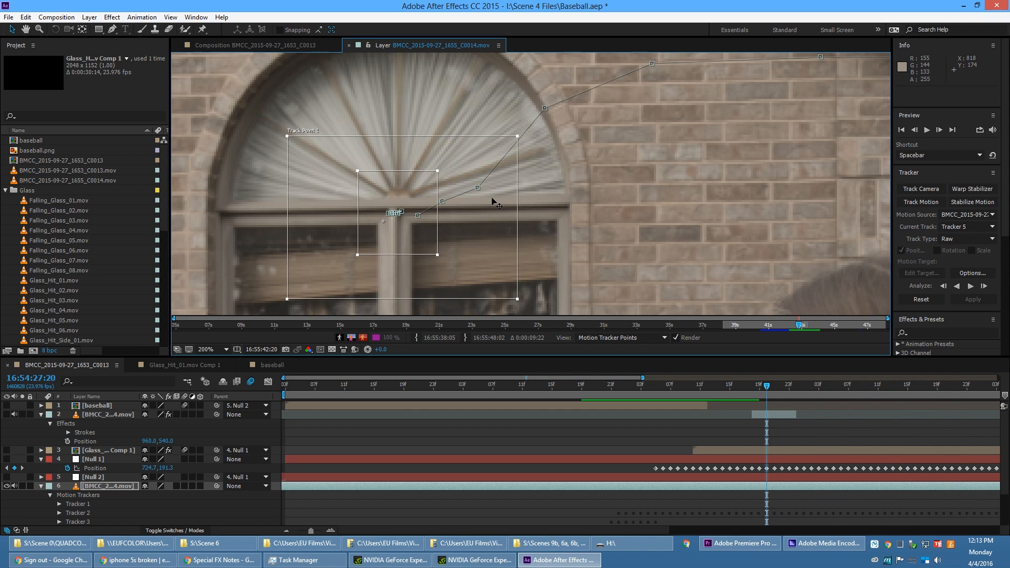
key(Page_Up)
key(Page_Up)
key(Page_Up)
key(Page_Up)
key(Page_Up)
key(Page_Up)
key(Page_Up)
key(Page_Up)
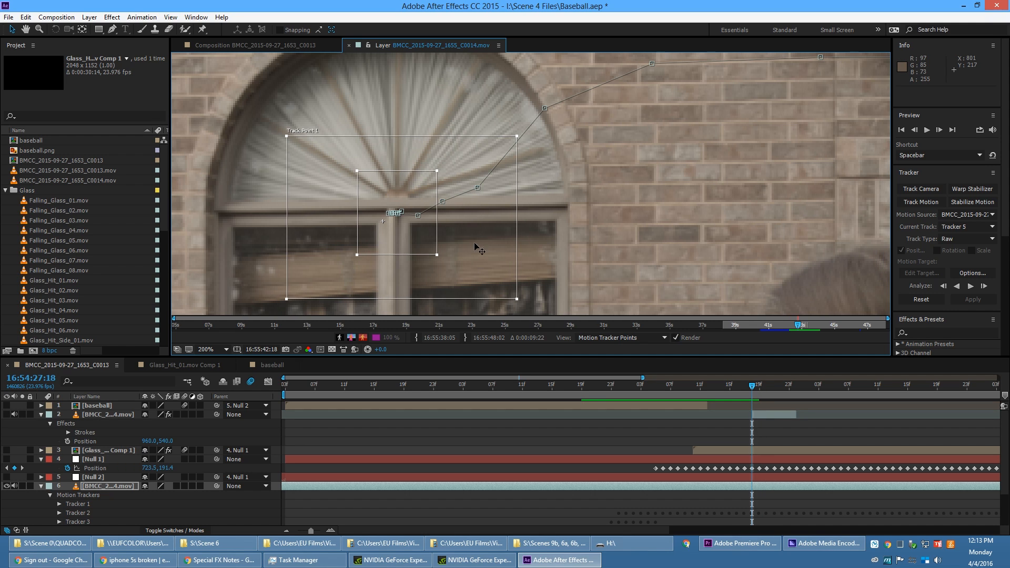
key(Page_Up)
key(Page_Up)
key(Page_Up)
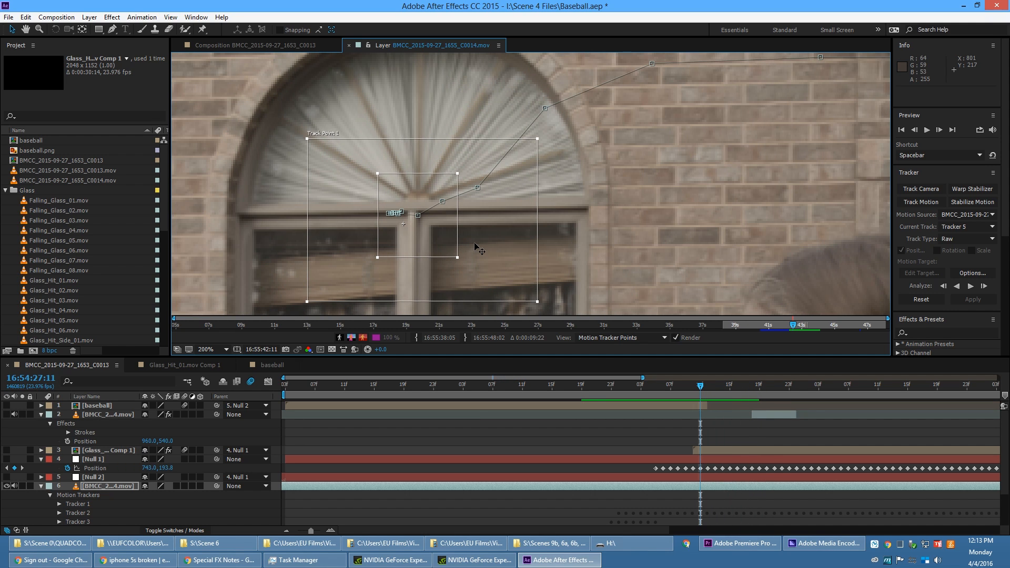
key(Page_Down)
key(Page_Down)
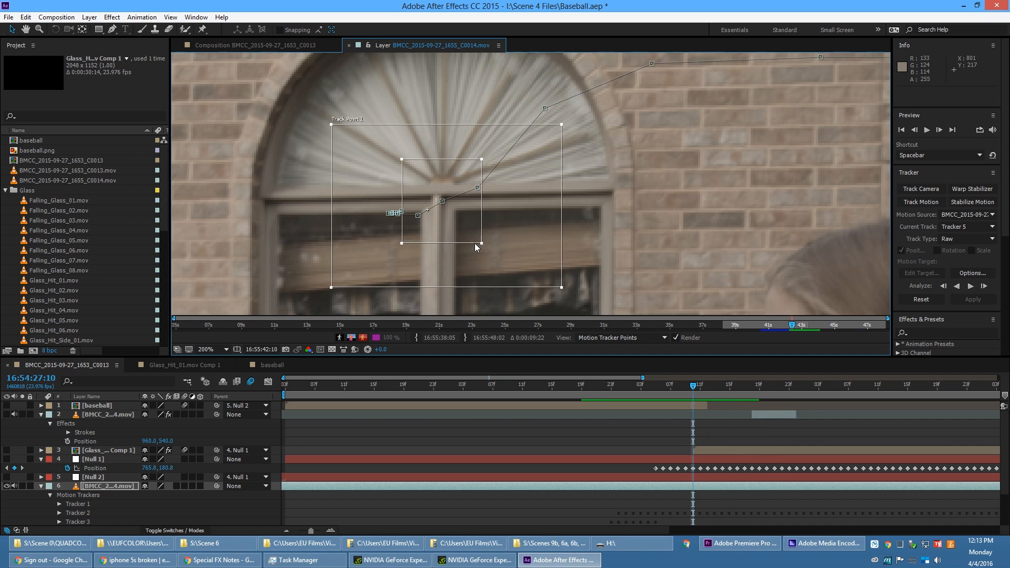
Work back frame by frame to 16:54:27:04, repositioning Tracker 5's track point by hand on the window frame during the fast pan
key(Page_Up)
key(Page_Up)
drag(500, 204, 499, 189)
key(Page_Up)
drag(707, 132, 377, 214)
key(Page_Up)
key(Page_Up)
key(v)
key(Page_Up)
drag(823, 177, 506, 196)
key(Page_Up)
mouse_move(705, 151)
mouse_down()
mouse_move(692, 158)
mouse_move(687, 188)
mouse_move(703, 151)
mouse_up()
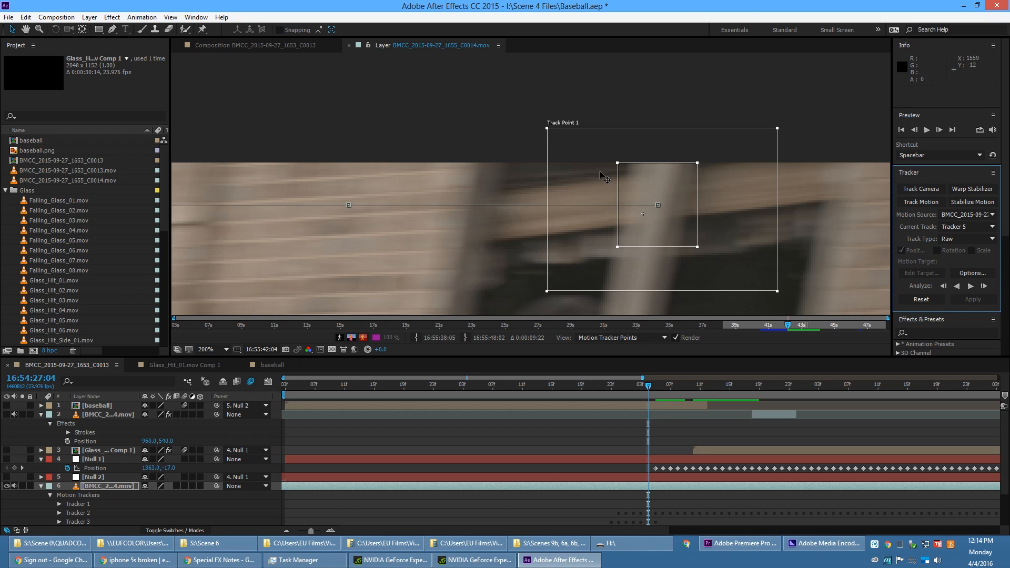
Set Null 2 as Tracker 5's motion target, apply the tracking in X and Y, and select Null 2
click(691, 194)
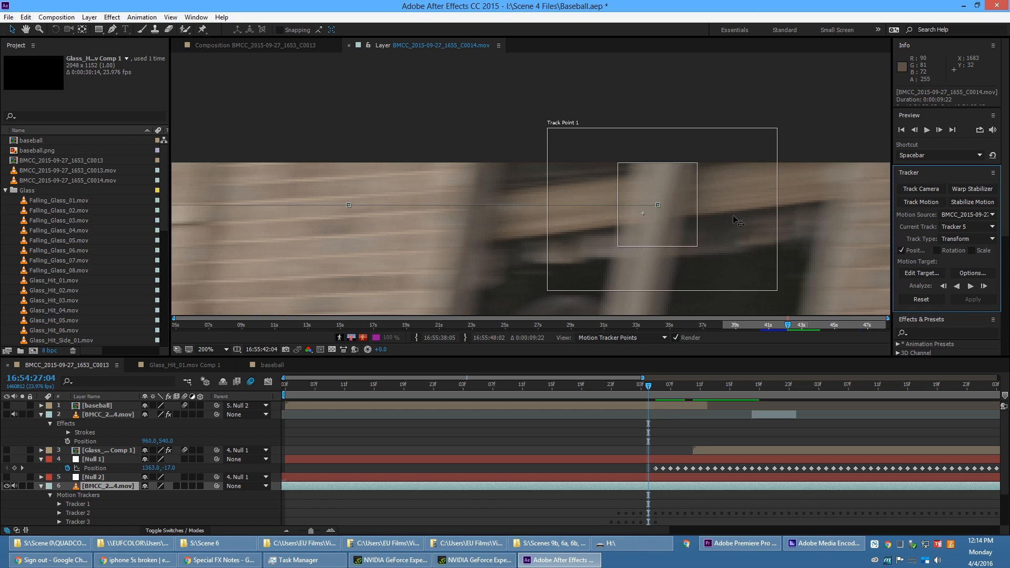
click(926, 274)
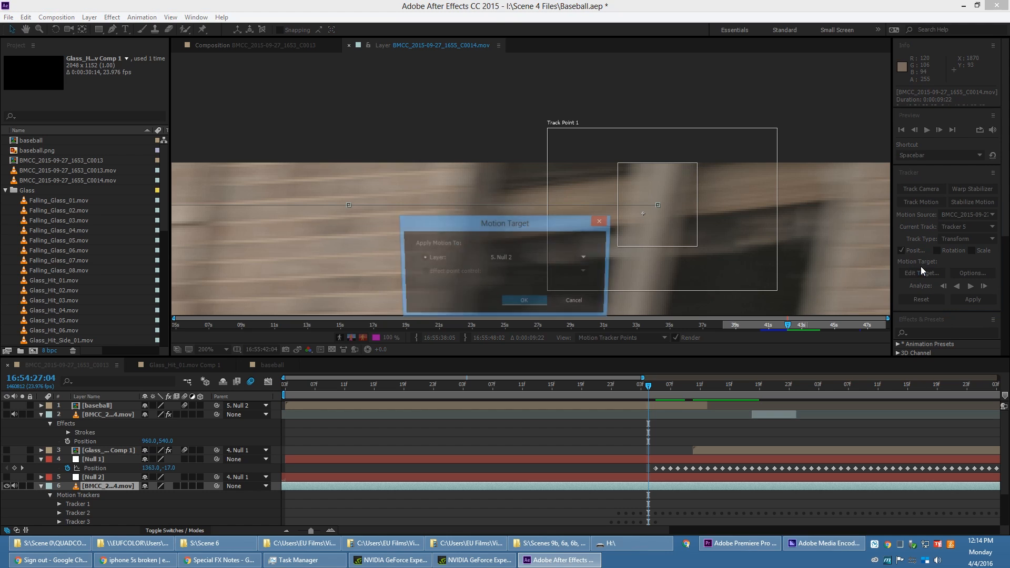
click(525, 302)
click(971, 303)
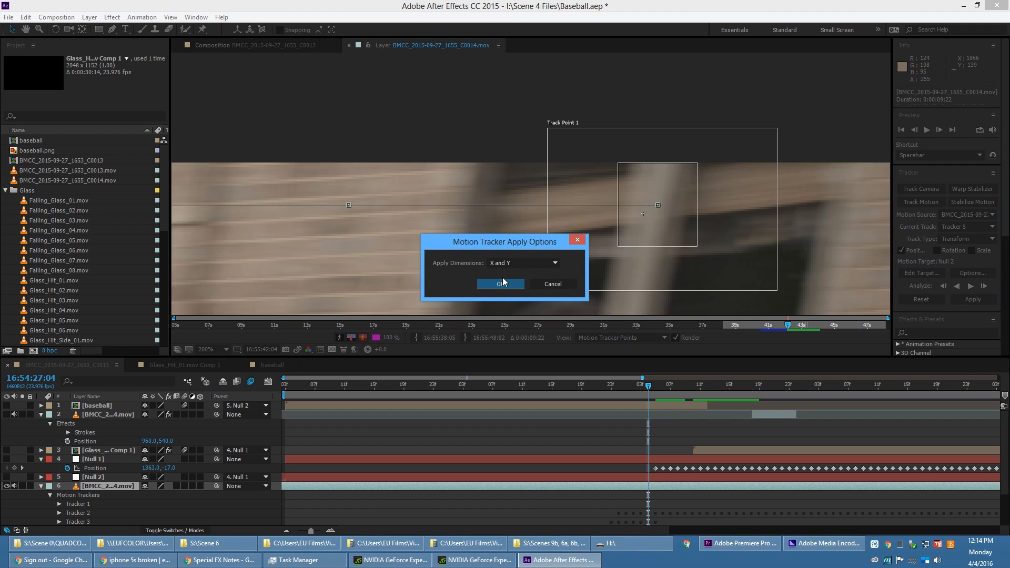
click(501, 277)
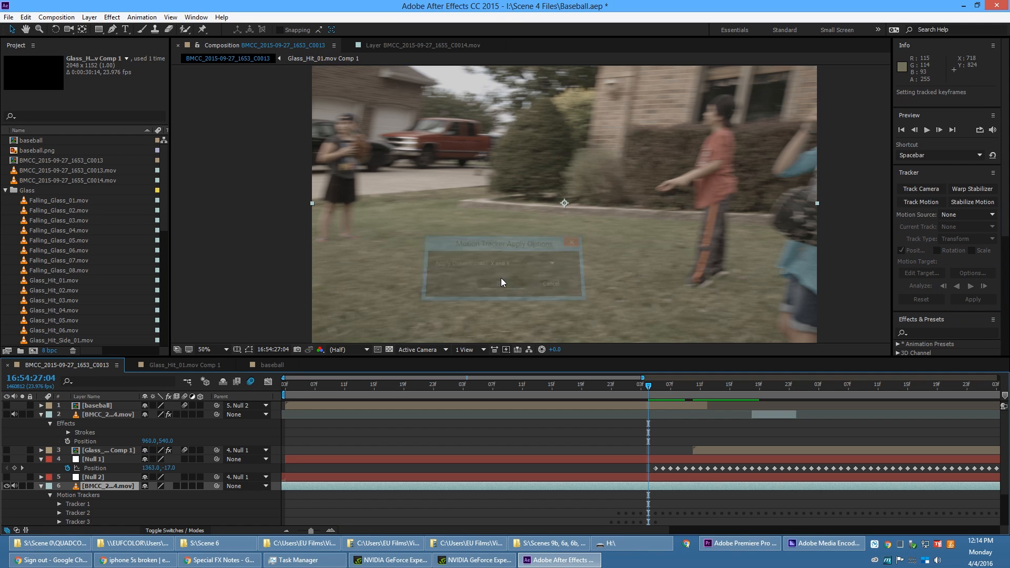
click(99, 478)
click(7, 477)
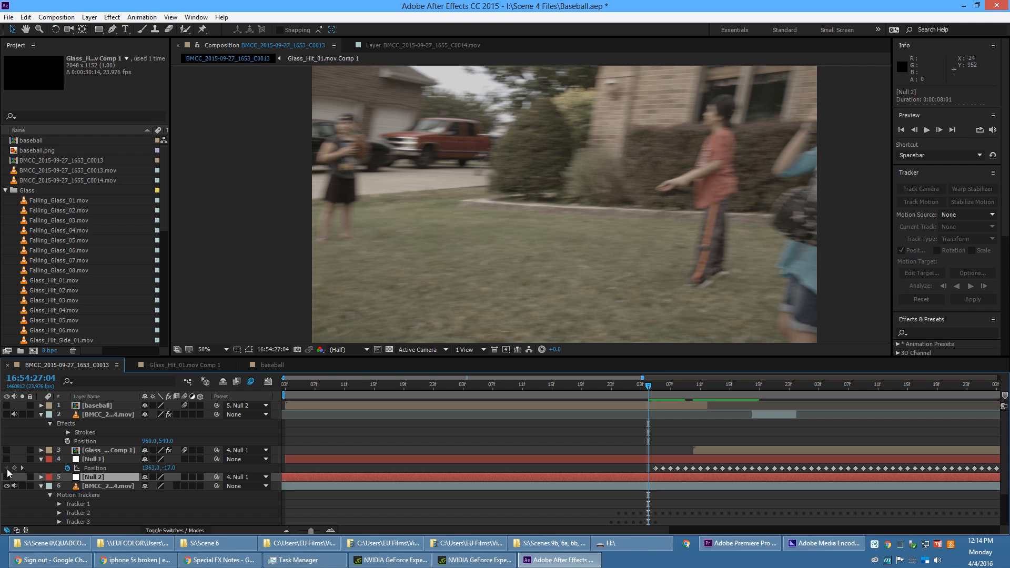
mouse_move(652, 386)
mouse_down()
mouse_move(715, 386)
mouse_move(657, 387)
mouse_up()
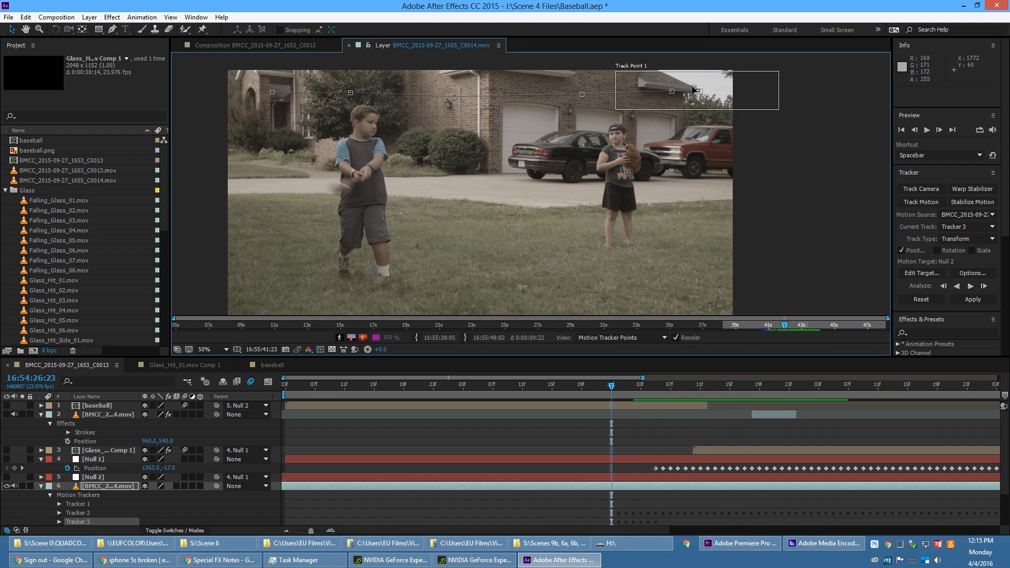
Examine Tracker 3's track point on the garage roof corner frame by frame from 16:54:26:23 to 16:54:27:05
scroll(696, 97, up, 1)
drag(785, 121, 463, 260)
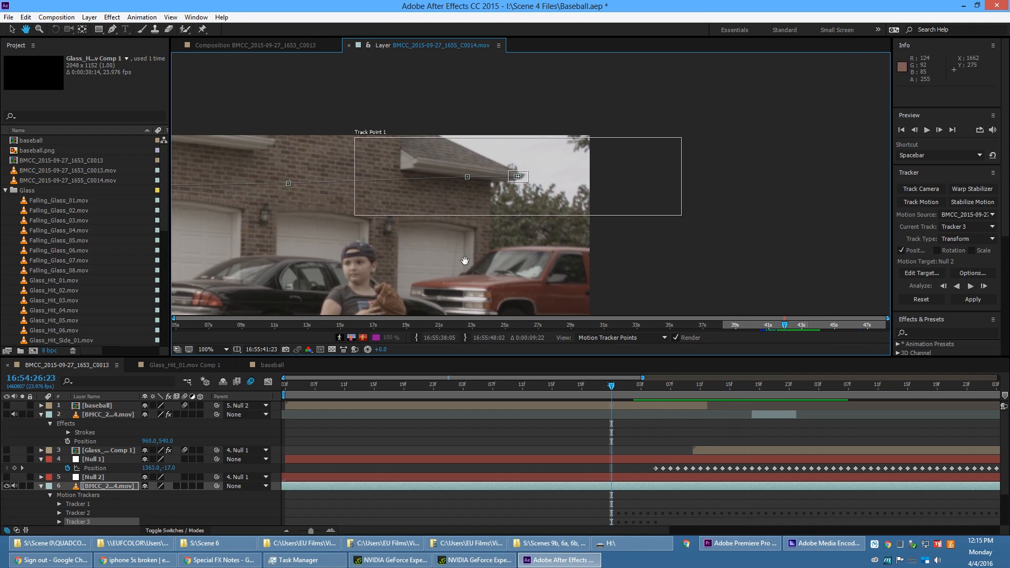
scroll(464, 260, up, 1)
drag(565, 167, 630, 169)
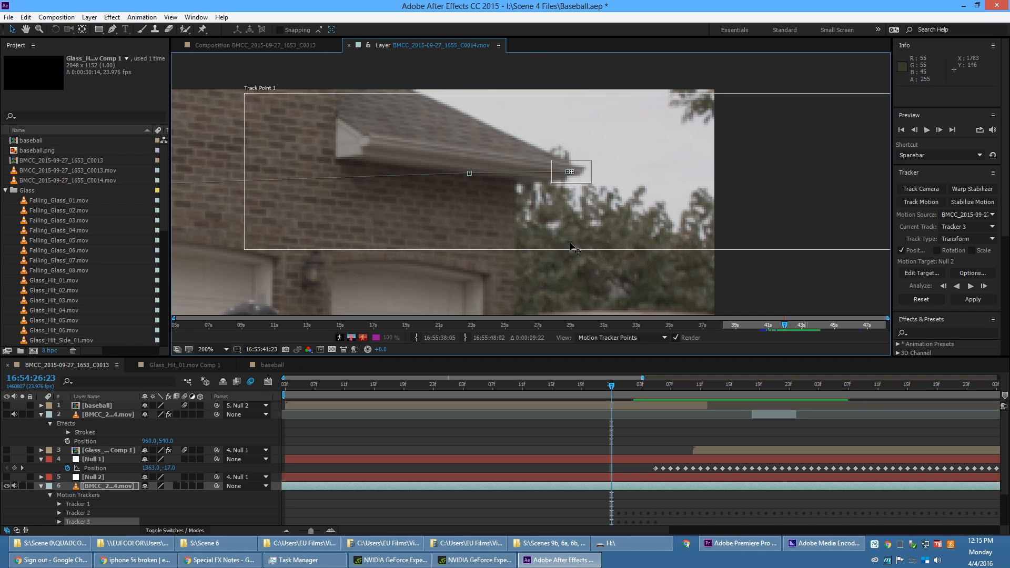
key(Page_Down)
key(Page_Down)
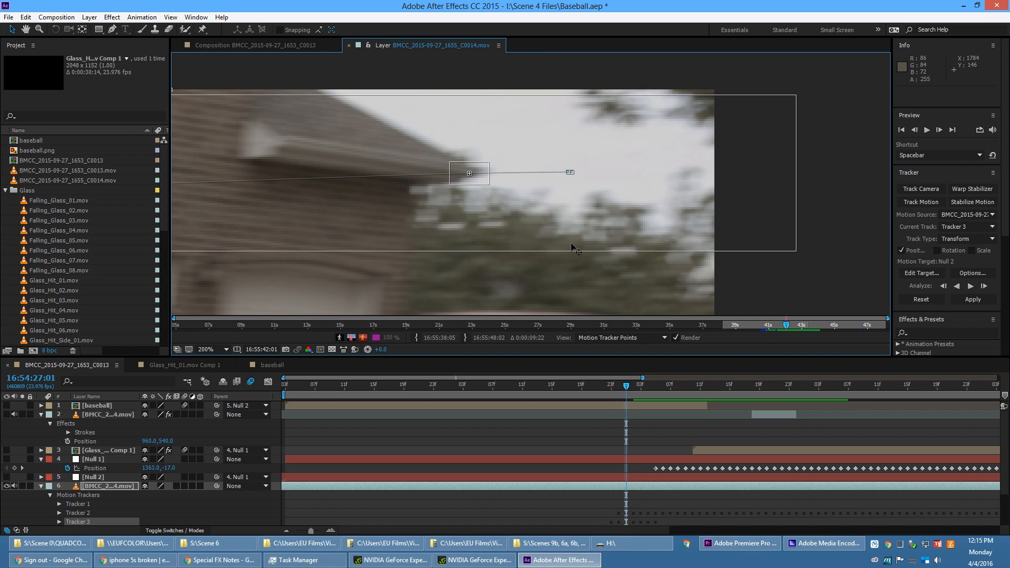
key(Page_Down)
drag(563, 194, 847, 194)
key(Page_Down)
scroll(517, 160, down, 1)
drag(517, 160, 768, 153)
key(Page_Down)
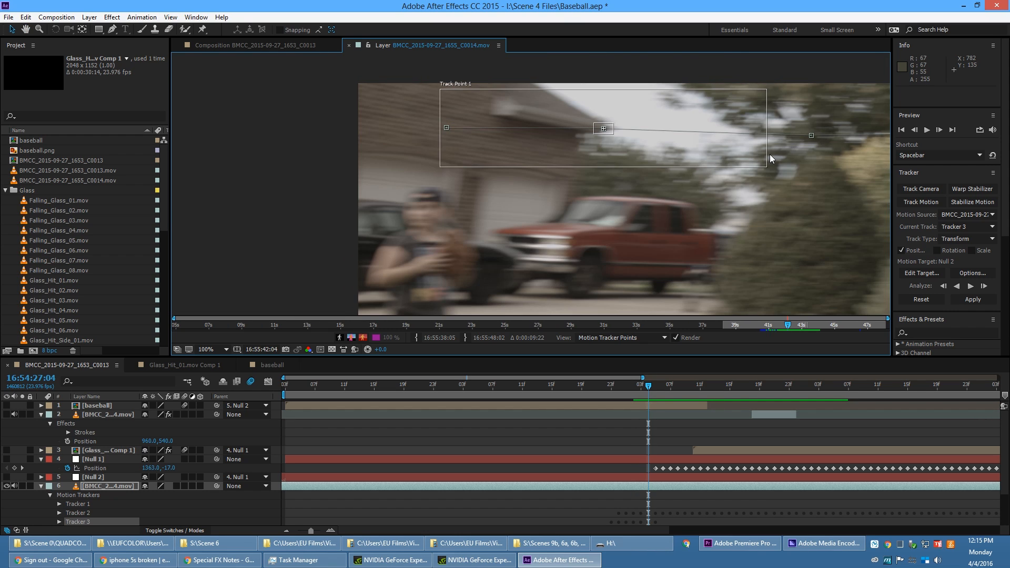
key(Page_Down)
key(Page_Down)
key(Page_Up)
Check which layer is Tracker 3's motion target and close the target settings without applying them
click(926, 274)
click(551, 259)
click(551, 258)
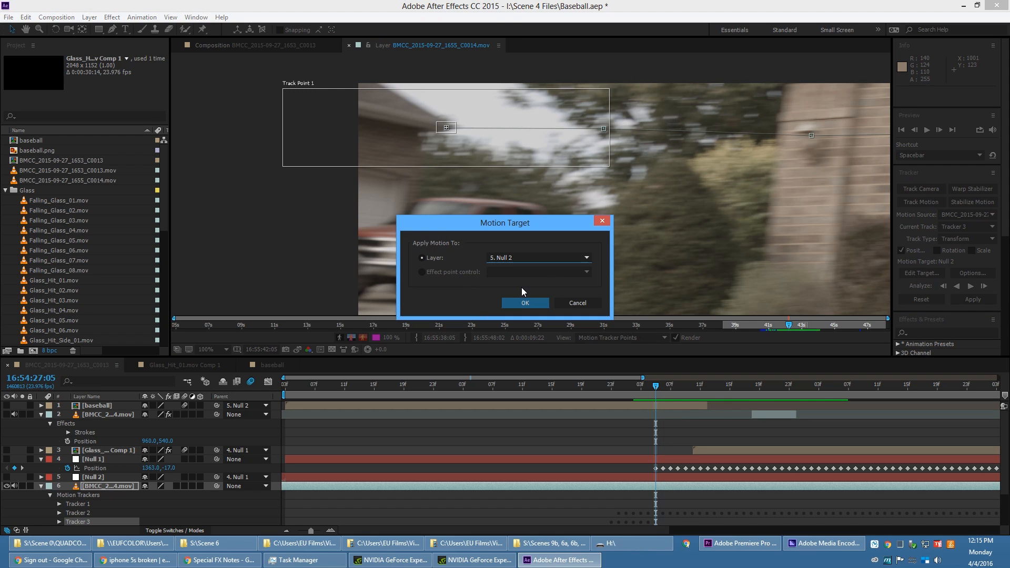
click(586, 304)
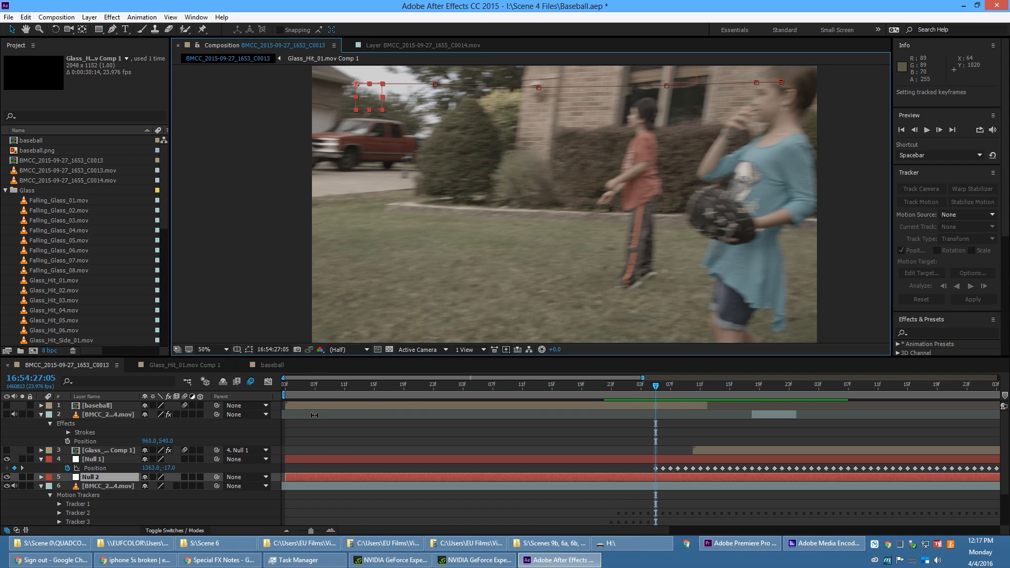
Parent Null 2 to Null 1 at 16:54:27:05 and step through to 16:54:27:13 to check how the null follows the camera
click(244, 478)
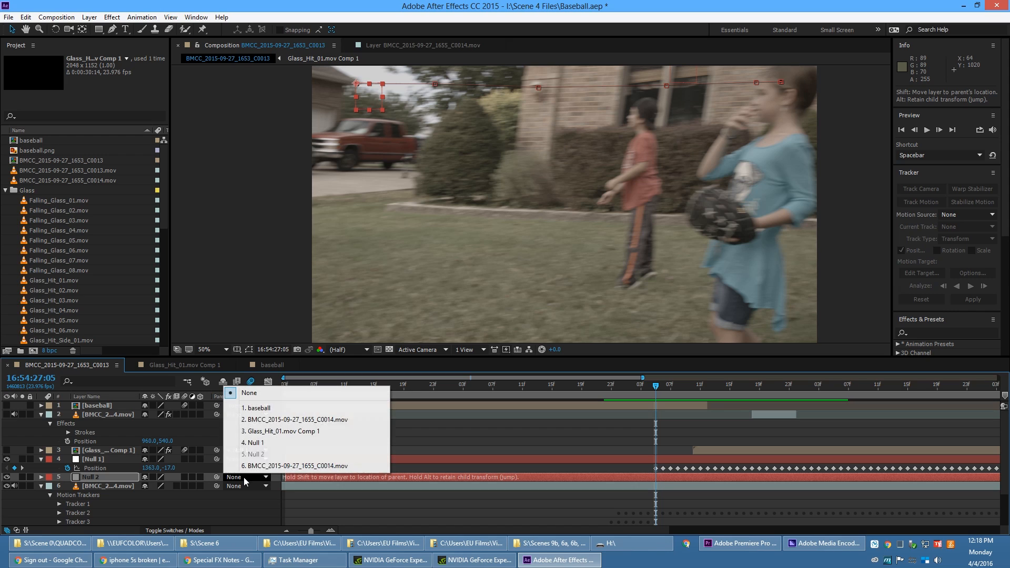
click(258, 443)
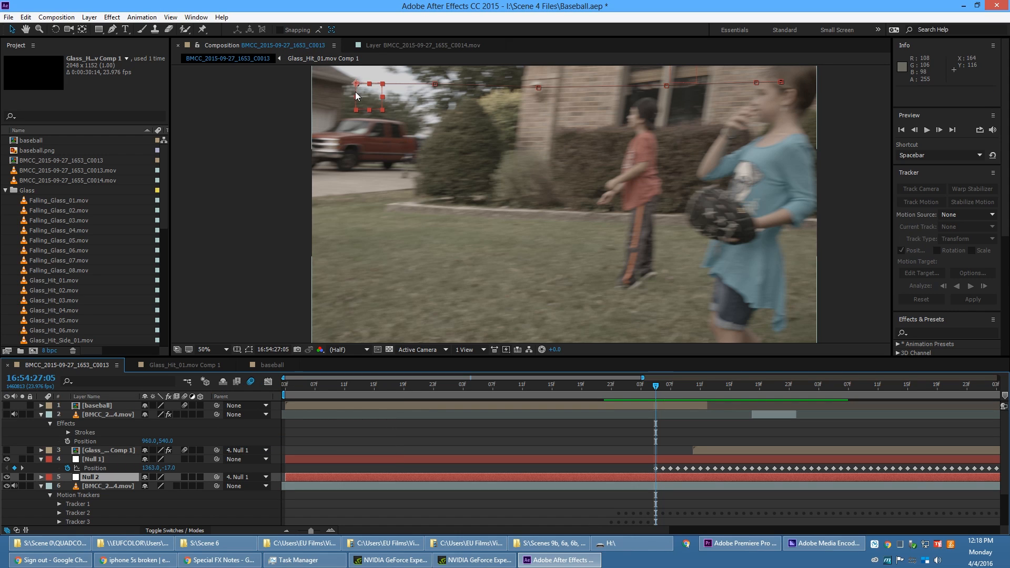
key(Page_Down)
key(Page_Down)
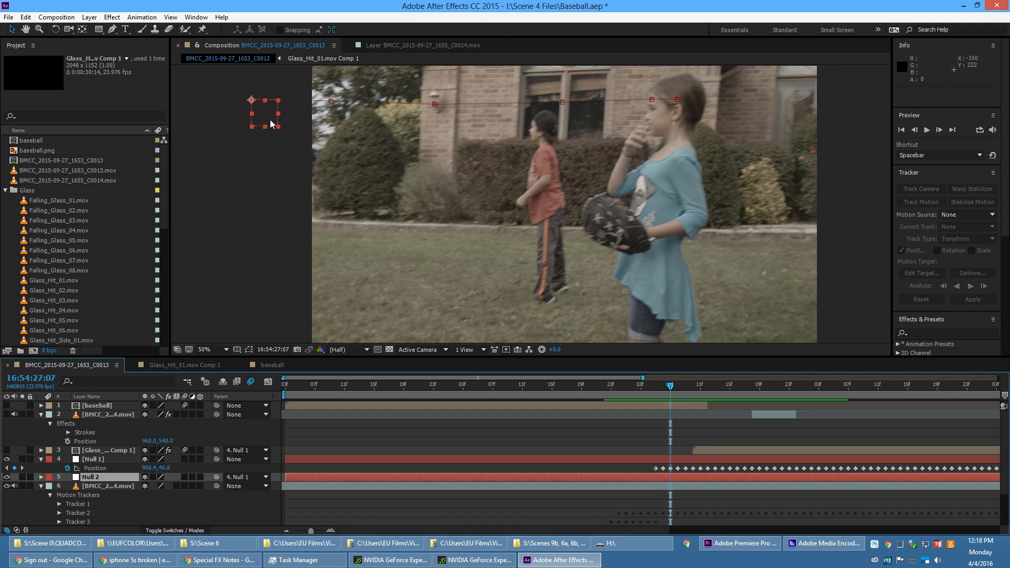
key(Page_Up)
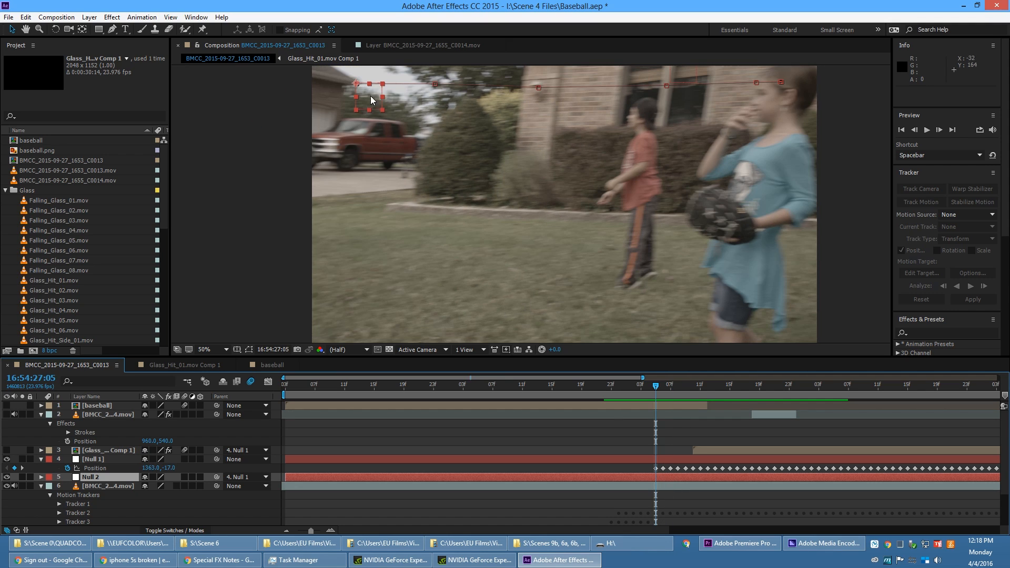
key(Page_Down)
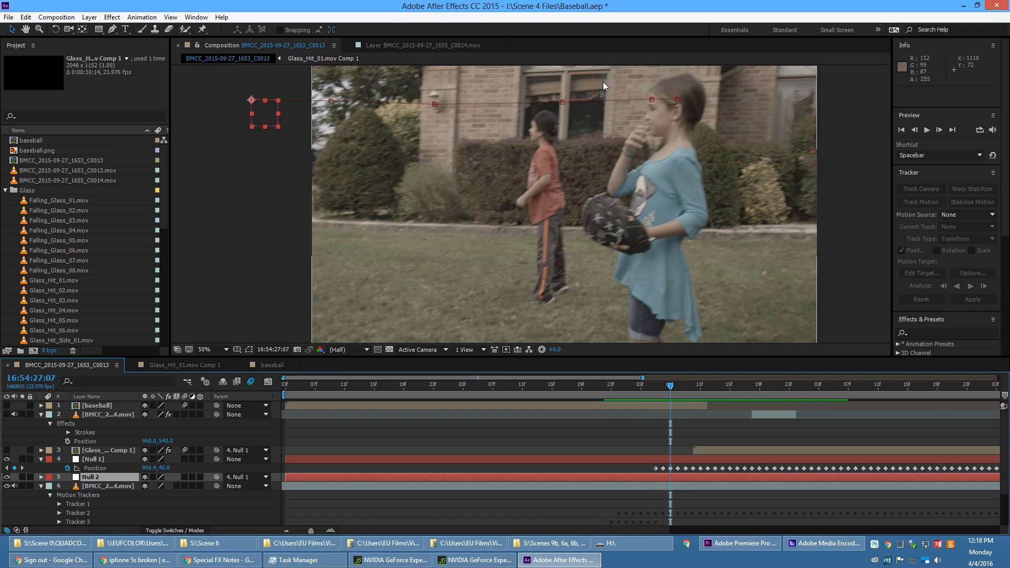
key(Page_Down)
key(Page_Down)
key(Page_Down)
key(Page_Down)
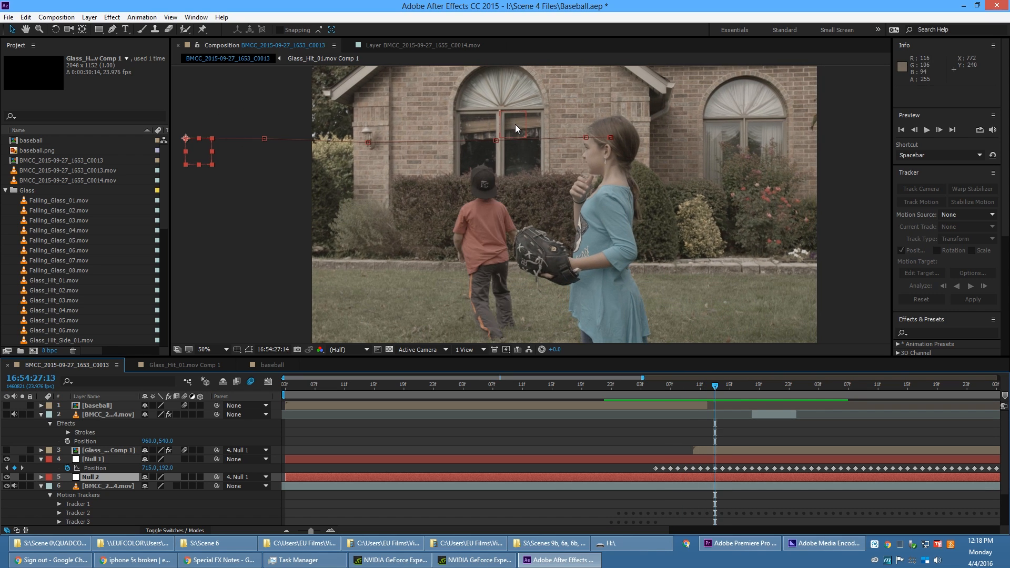
Parent the baseball layer to Null 2 and scrub between 16:54:27:08 and 16:54:27:13 to check the ball's movement
click(109, 407)
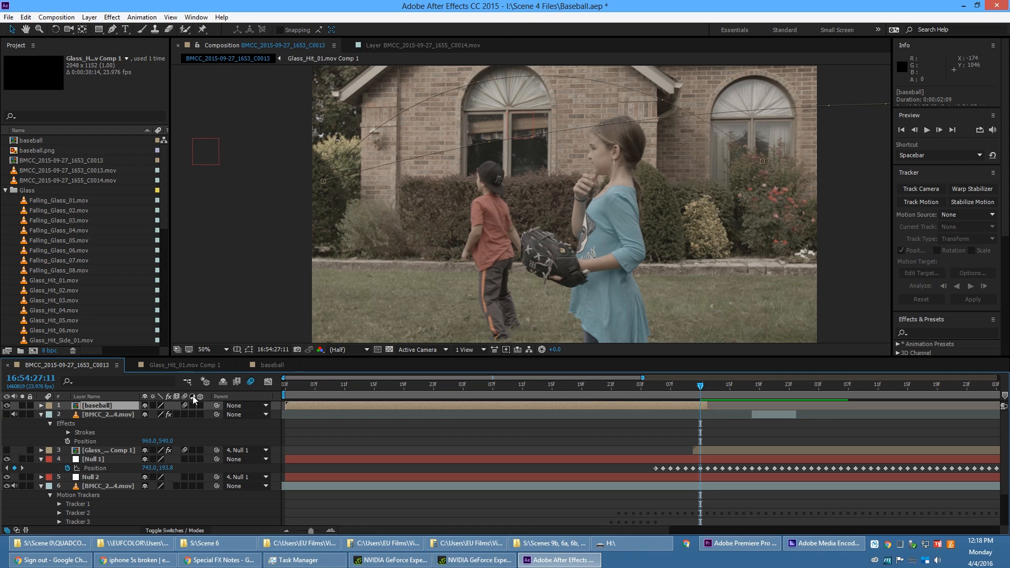
click(247, 405)
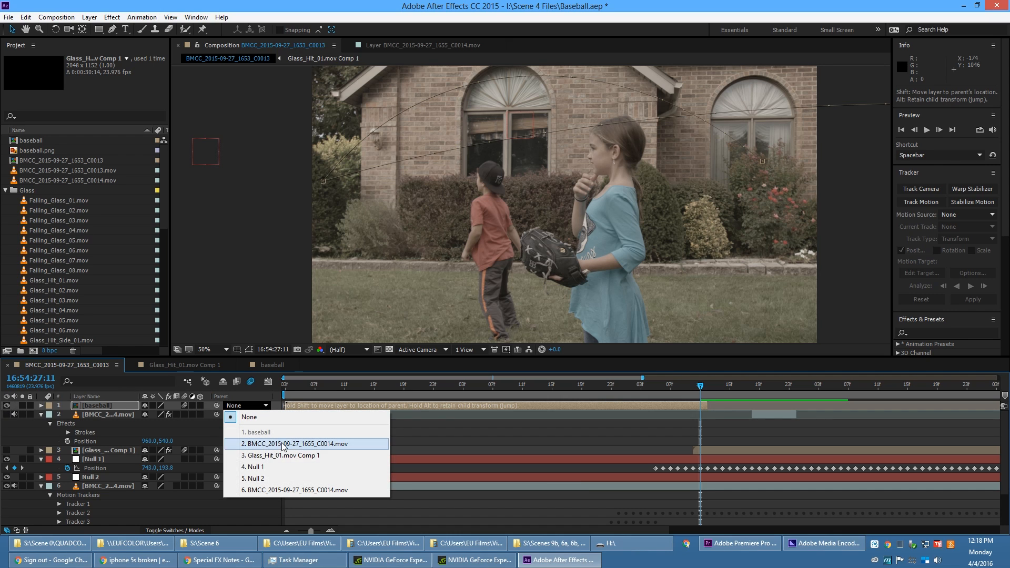
click(271, 478)
key(Page_Up)
key(Page_Up)
key(Page_Up)
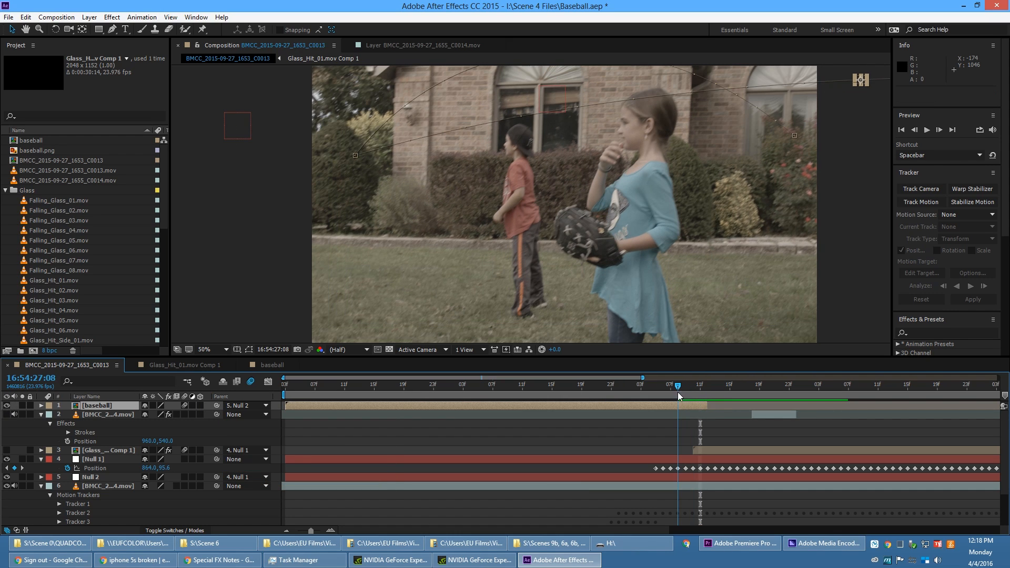
drag(685, 393, 714, 394)
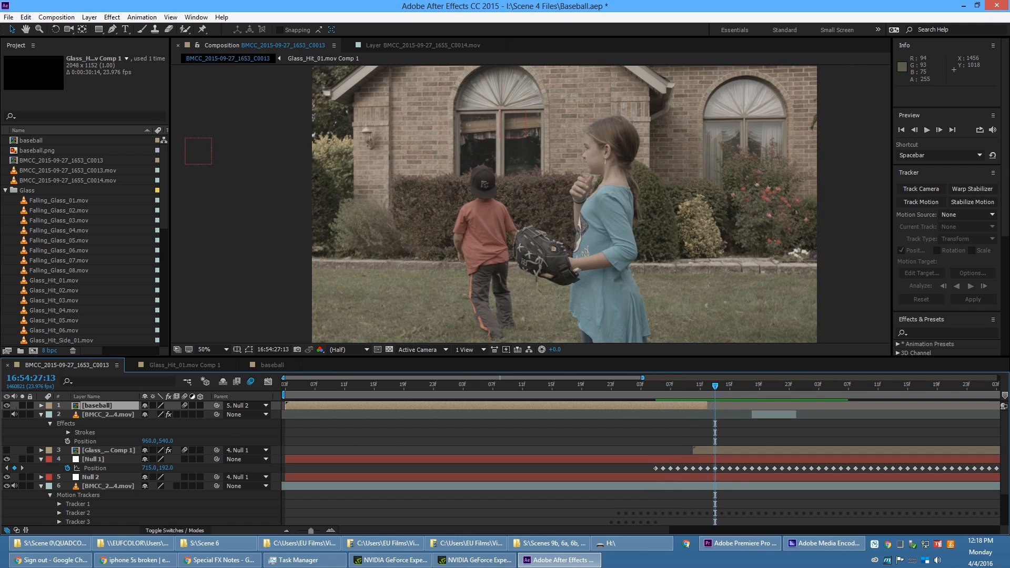
Add a second baseball comp above all layers, shrink it to a small ball, and preview it over the footage
drag(38, 140, 100, 406)
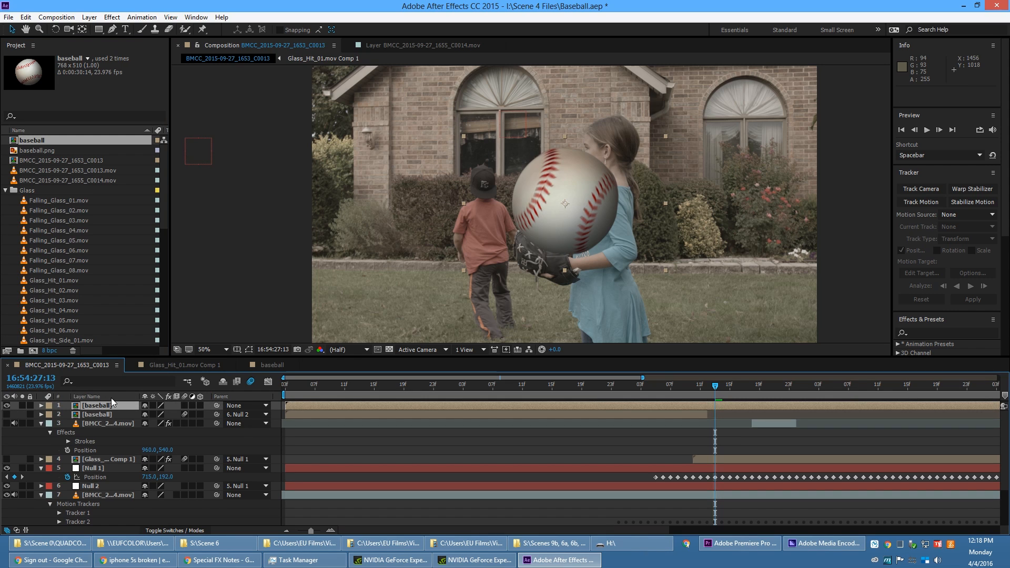
drag(664, 135, 580, 193)
key(space)
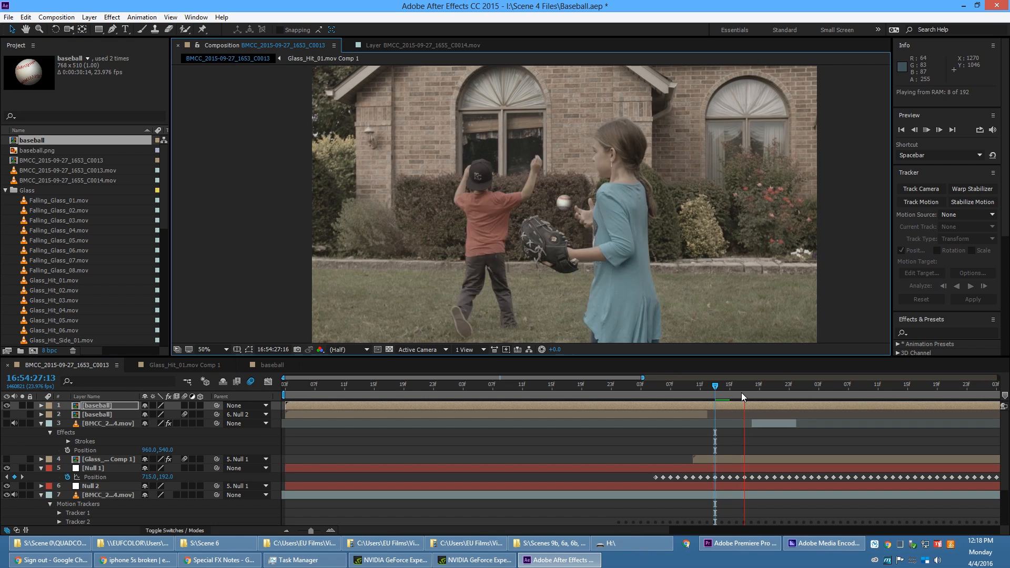
key(space)
Go to 16:54:26:19 and move the new baseball outside the frame beyond the red truck, to position 2128, 306
drag(756, 387, 580, 402)
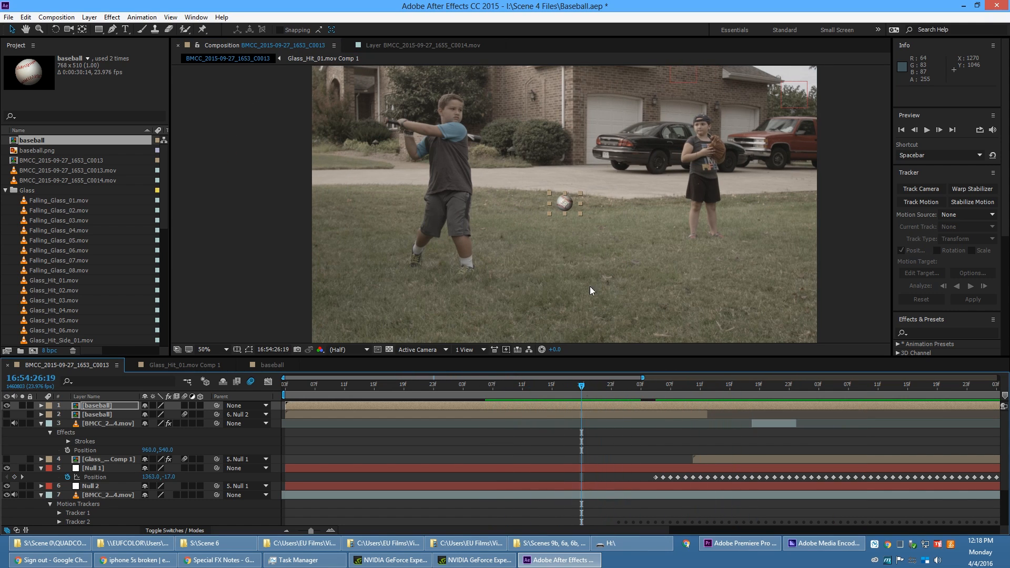
drag(563, 203, 870, 146)
key(h)
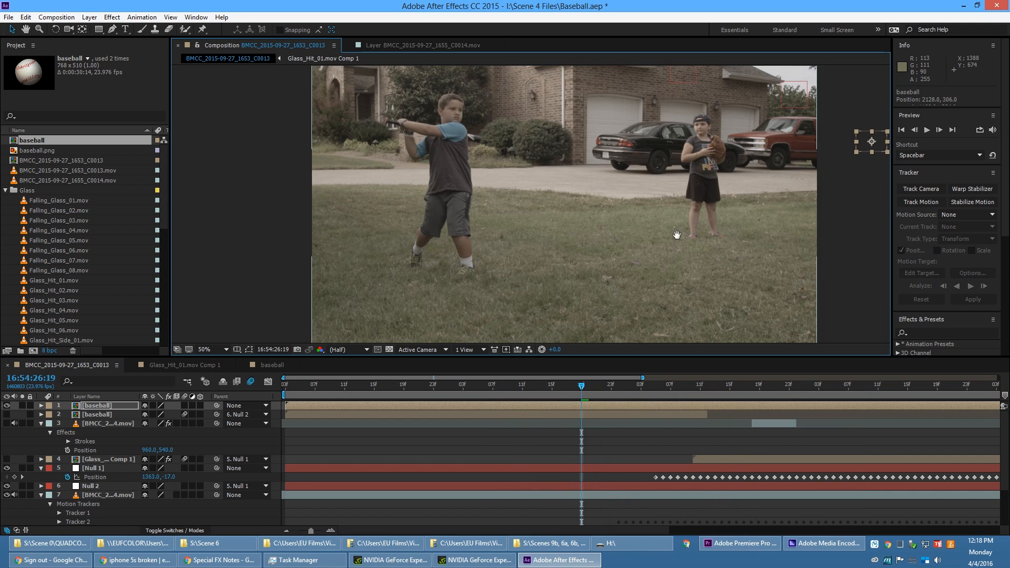
drag(673, 219, 606, 252)
key(v)
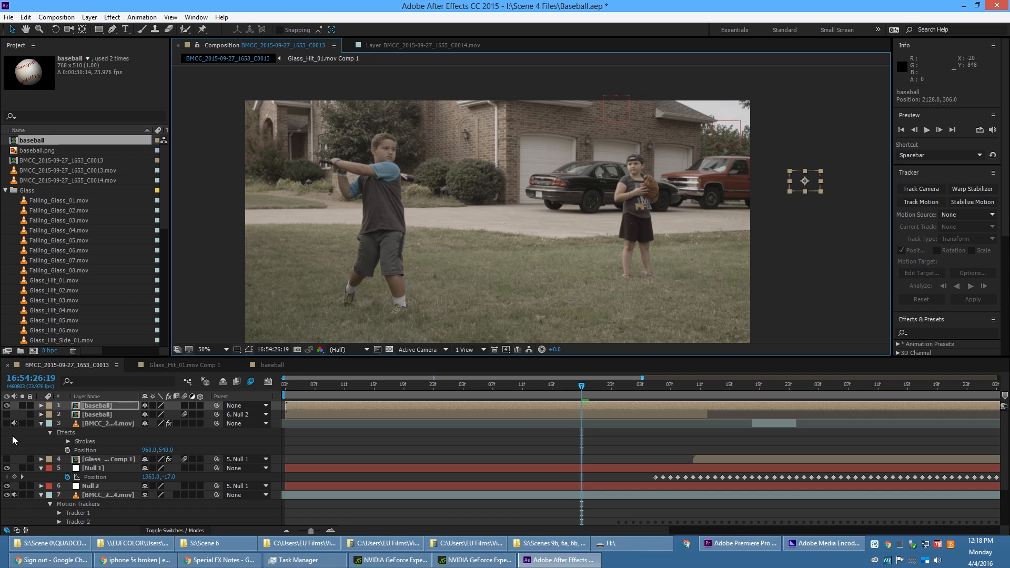
Keyframe the new baseball's Position at 16:54:26:19, then move the ball onto the batter at 492, 446 at 16:54:26:23
click(41, 406)
click(50, 414)
click(68, 432)
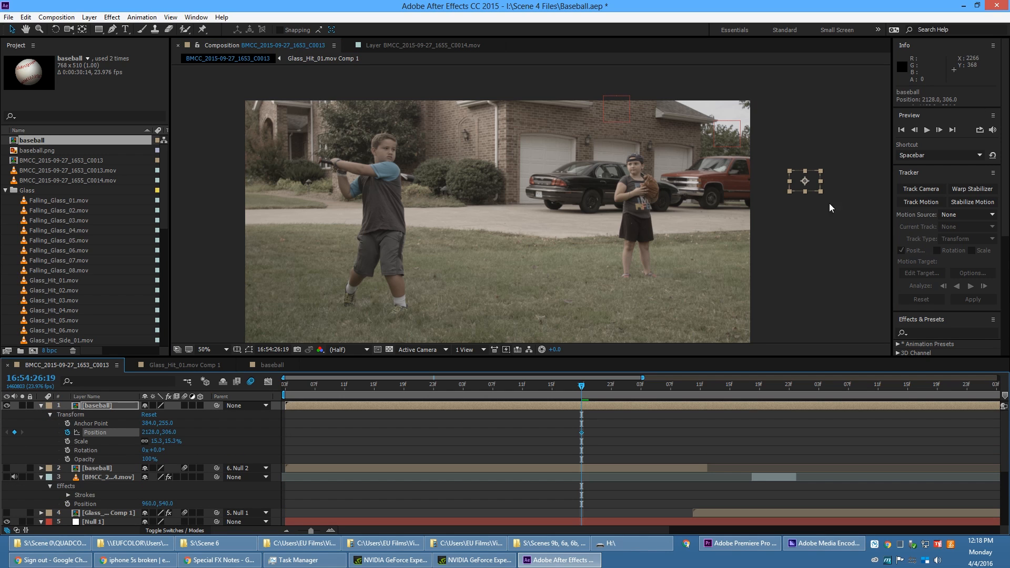
click(611, 386)
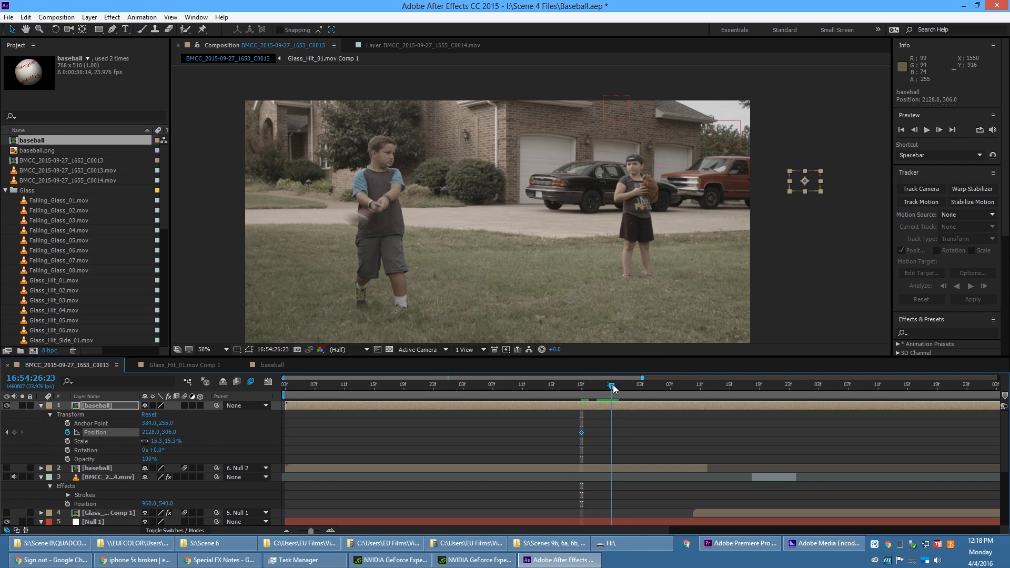
drag(812, 182, 382, 213)
Show the Glass_Hit_01.mov Comp 1 layer and place the baseball on the broken window at 832, 364 at 16:54:27:19
click(625, 392)
drag(624, 392, 759, 395)
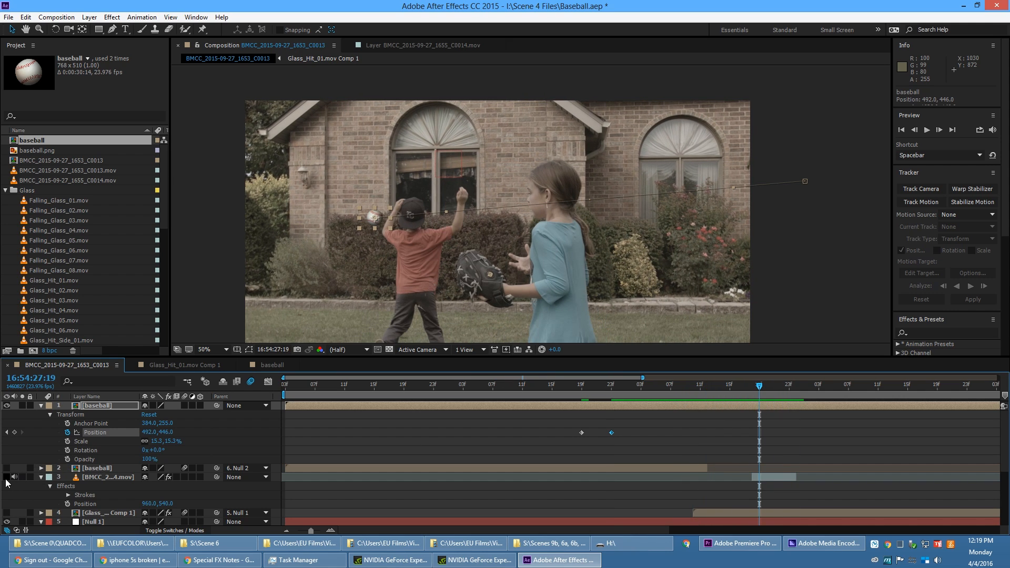
click(6, 513)
drag(377, 217, 468, 195)
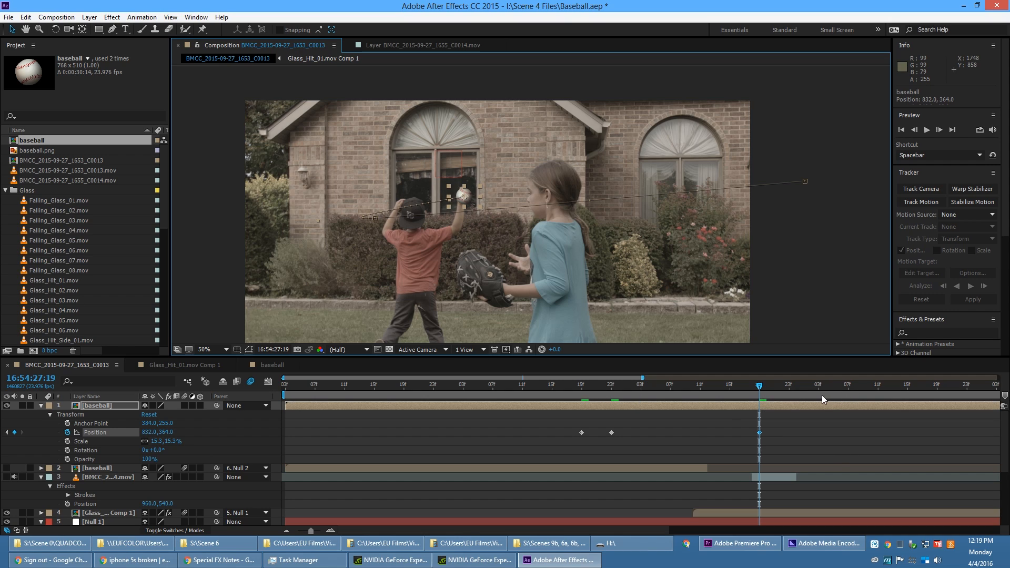
Keyframe the baseball's Opacity at 100% at 16:54:27:19 and at 0% one frame after it
click(68, 459)
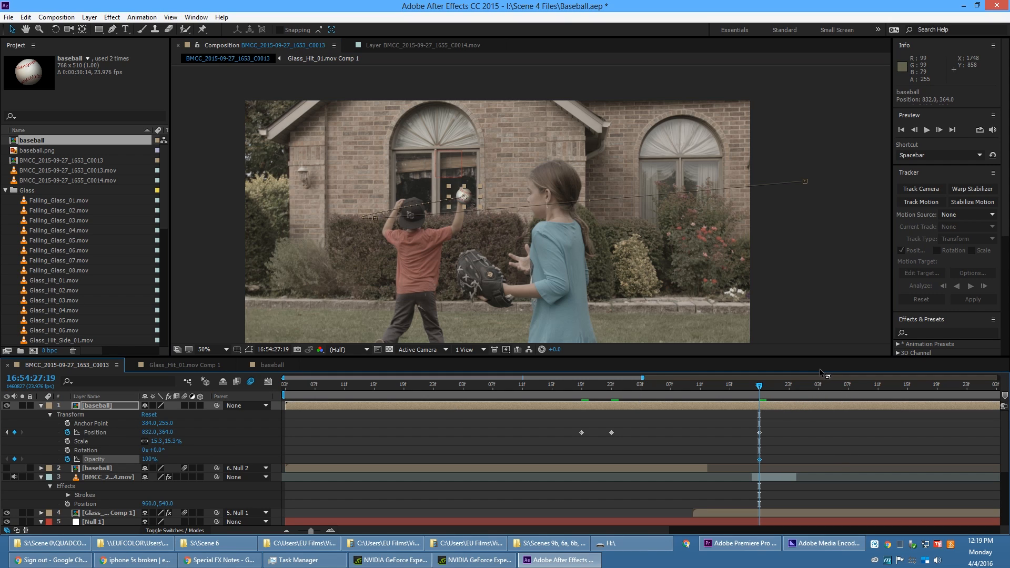
key(Page_Down)
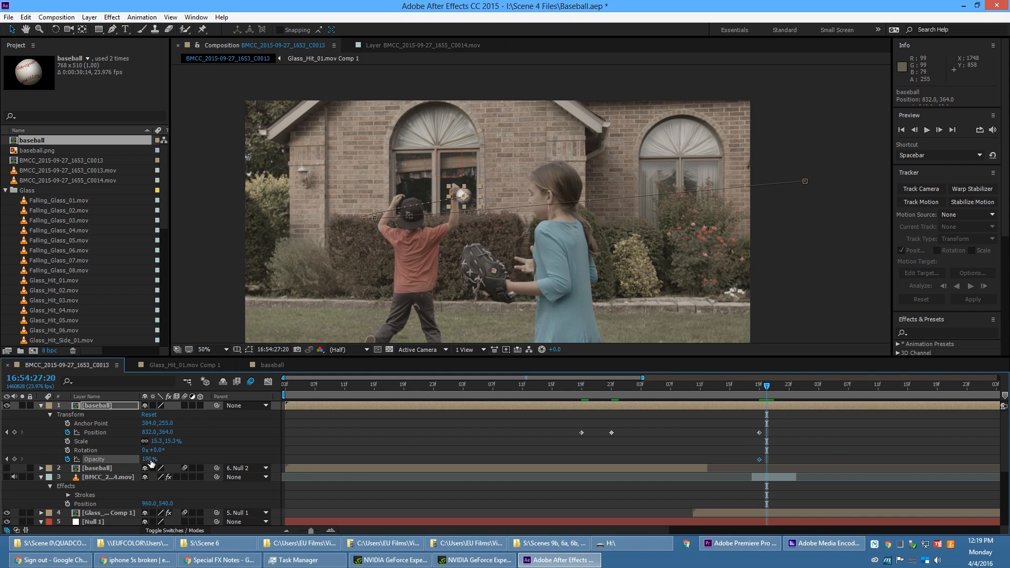
drag(774, 393, 611, 405)
Bend the incoming ball path into a high arc by raising the motion path handles of the first and the batter's keyframes
key(j)
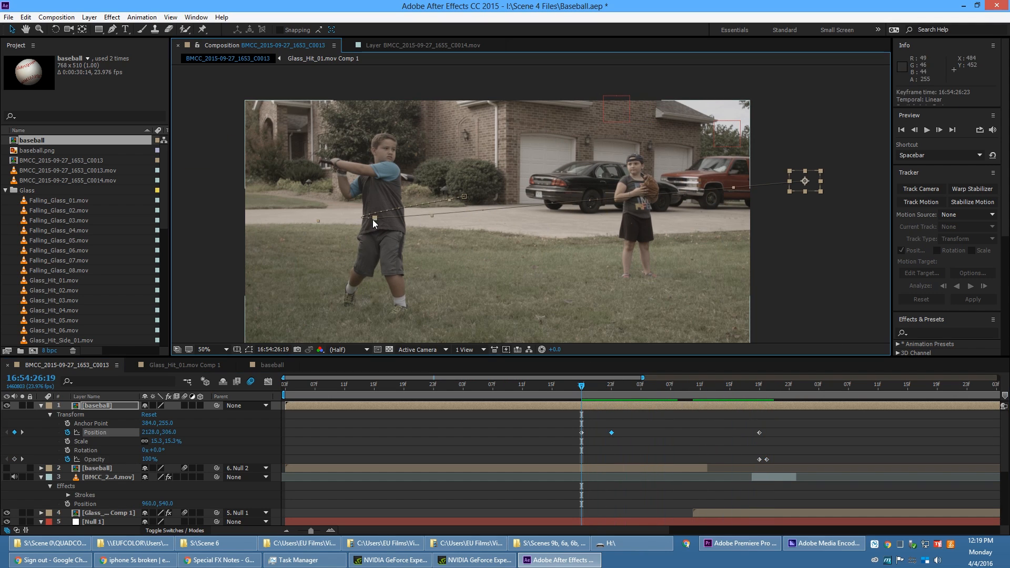
drag(375, 217, 456, 100)
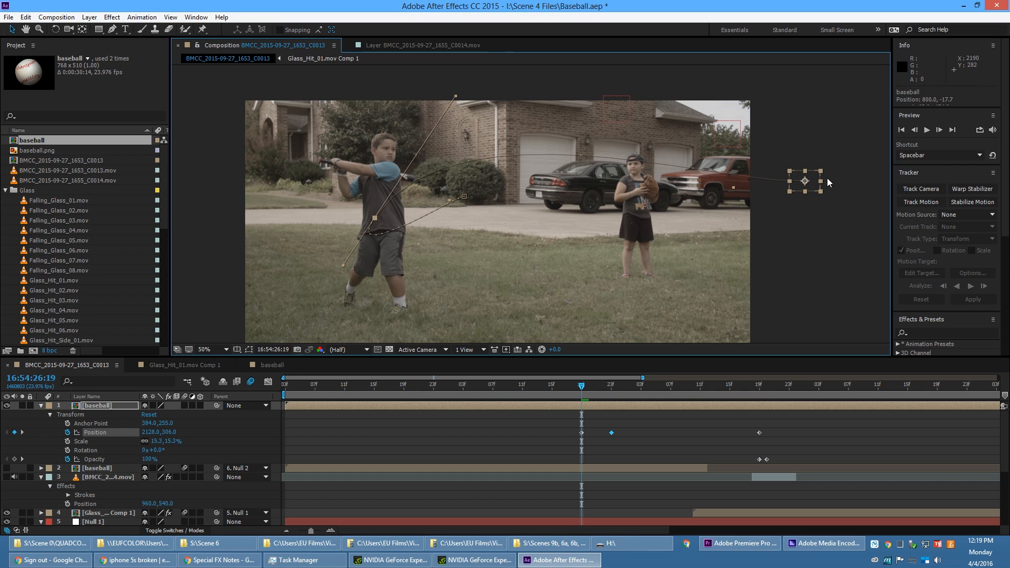
click(589, 388)
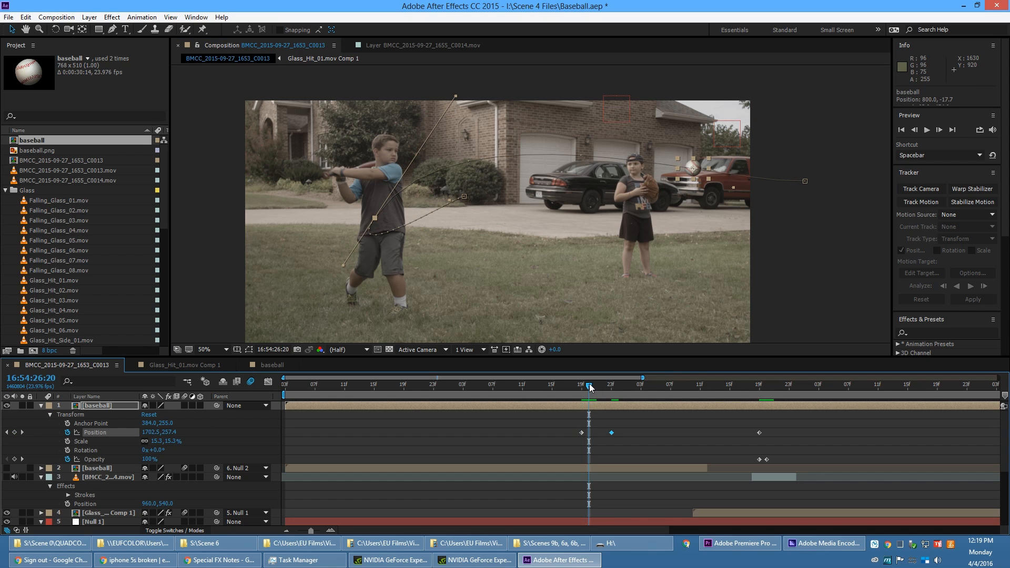
drag(589, 388, 581, 389)
click(581, 433)
drag(733, 187, 720, 78)
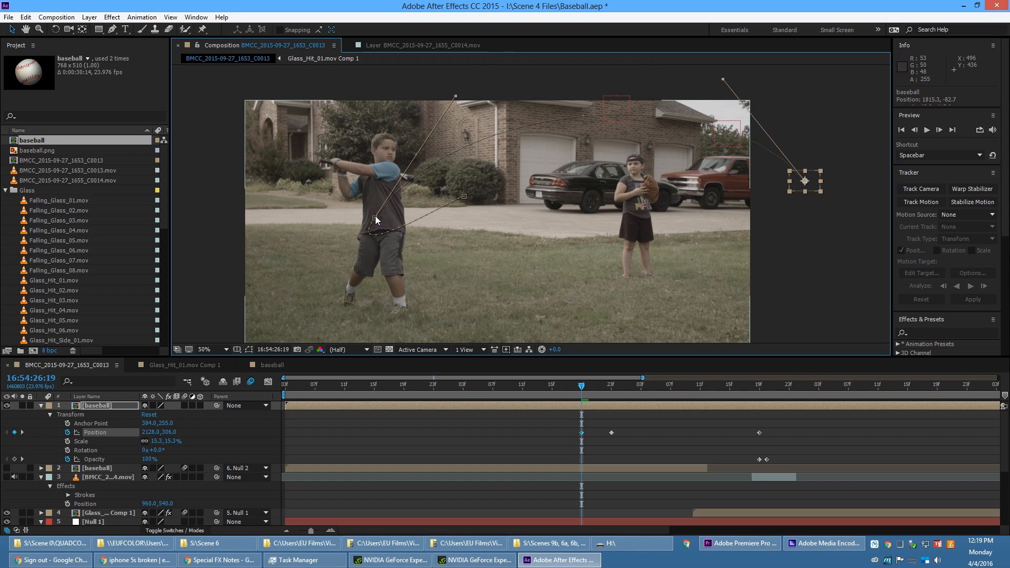
Raise the outgoing path handle of the batter's keyframe to 602.4, 302.1 and undo the extra path adjustment
drag(342, 267, 411, 151)
drag(418, 165, 437, 159)
key(ctrl+z)
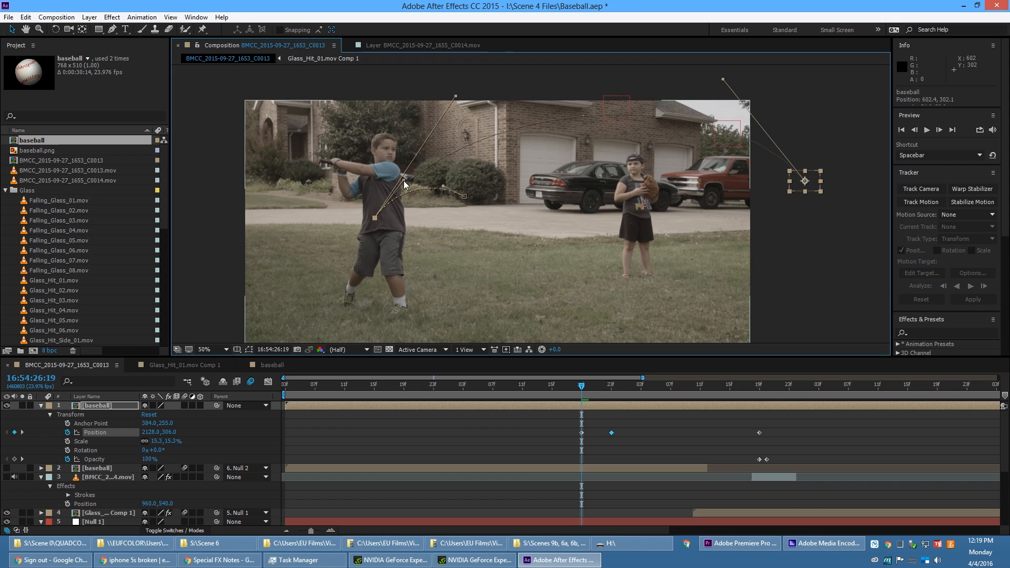
Move the first Position keyframe to 16:54:26:16 to slow the incoming ball, and preview its flight
key(Page_Down)
key(Page_Down)
key(Page_Down)
key(Page_Down)
key(Page_Up)
drag(583, 433, 557, 433)
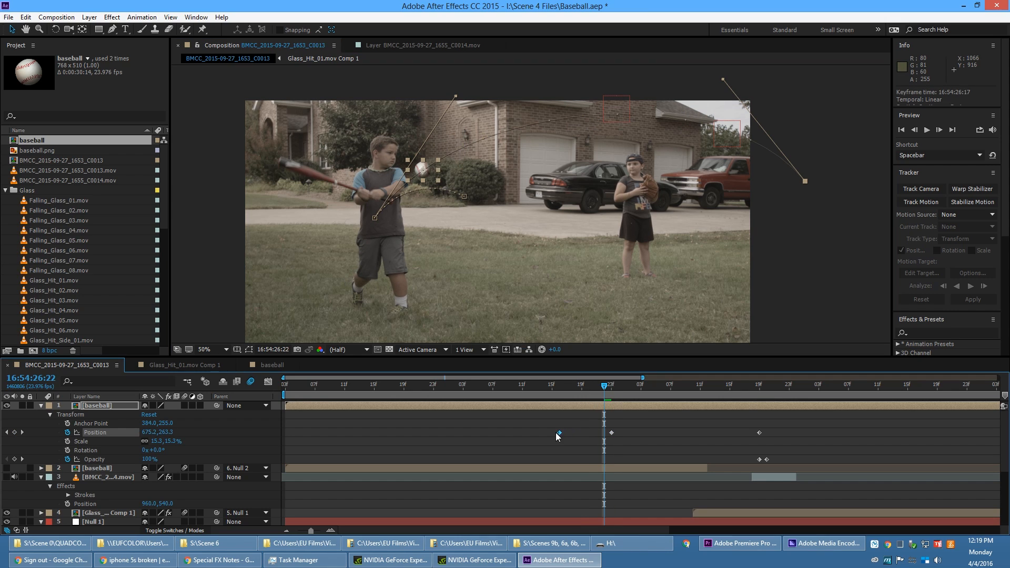
click(553, 385)
drag(554, 394, 528, 390)
key(space)
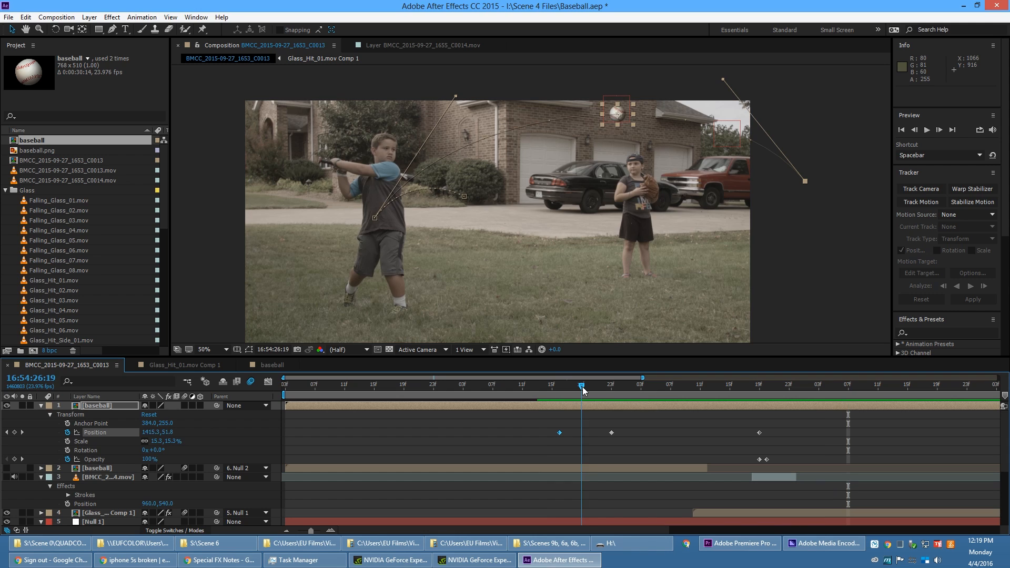
Move the last Position keyframe to 16:54:27:14 so the ball reaches the window sooner, and play the preview
click(633, 390)
drag(636, 390, 665, 393)
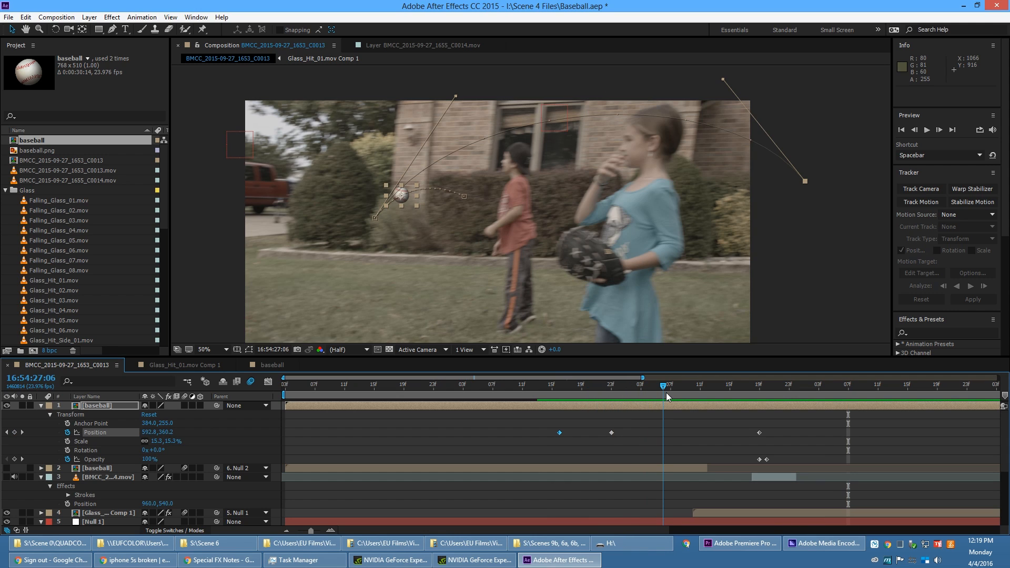
click(635, 443)
drag(759, 432, 721, 407)
key(space)
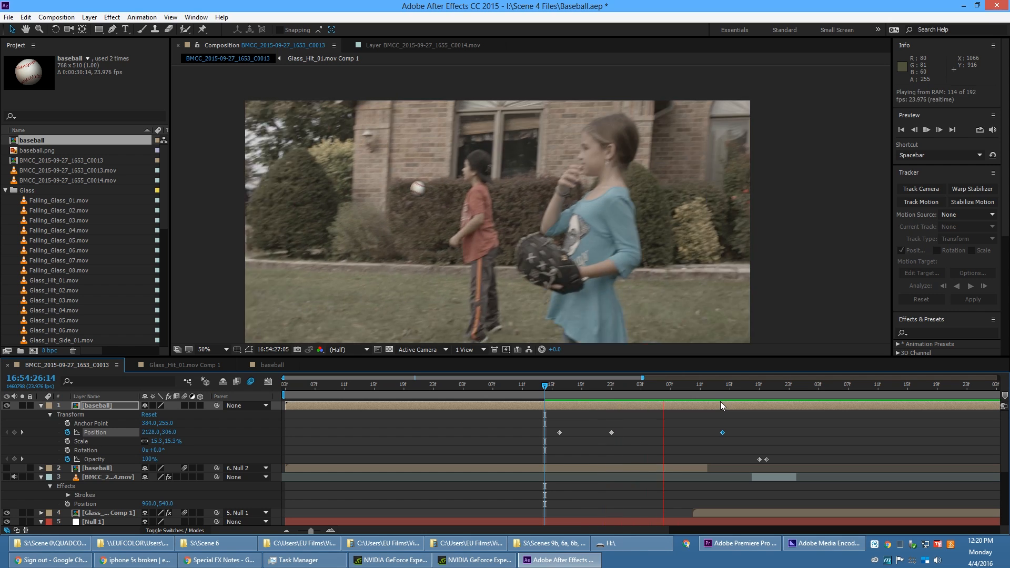
Stop the preview and move the two Opacity keyframes to 16:54:27:14 and 16:54:27:15
key(space)
mouse_move(728, 392)
mouse_down()
mouse_move(702, 391)
mouse_move(715, 389)
mouse_up()
mouse_move(744, 437)
mouse_down()
mouse_move(771, 459)
mouse_move(738, 453)
mouse_up()
Parent the new baseball layer to Null 2 at 16:54:26:15 and scrub to 16:54:27:02 to check its movement
drag(715, 389, 552, 391)
click(246, 406)
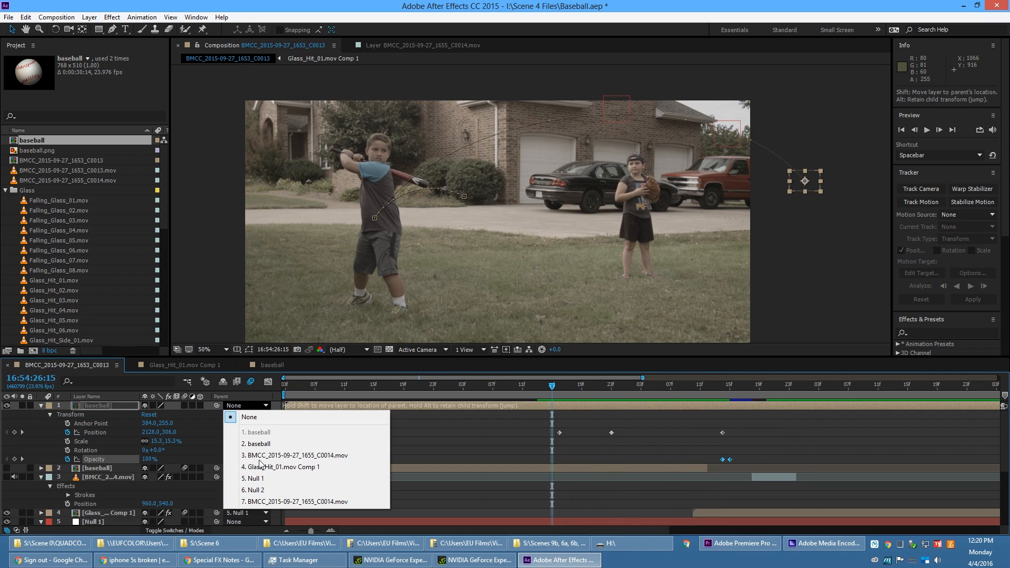
click(264, 490)
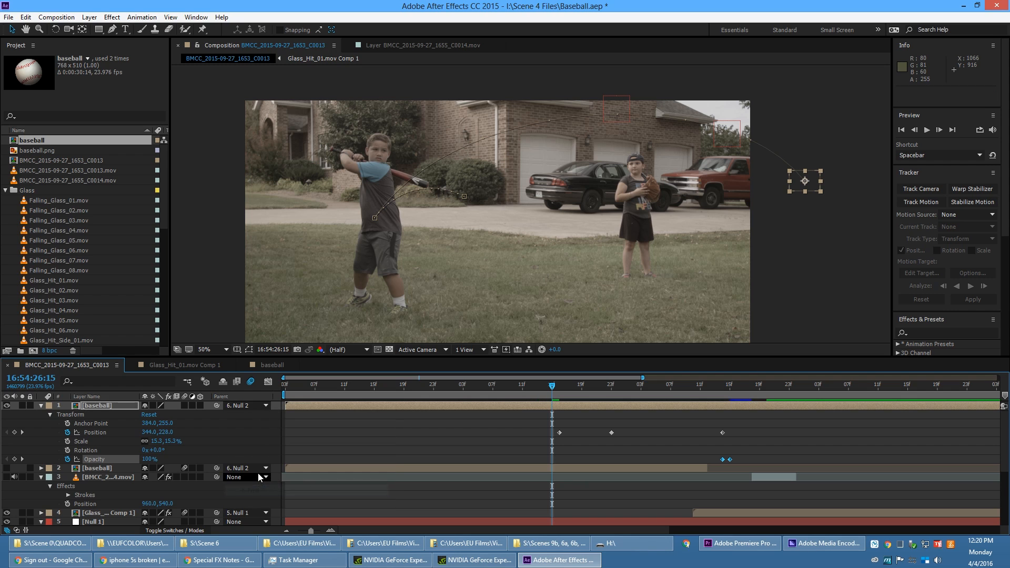
drag(558, 388, 633, 390)
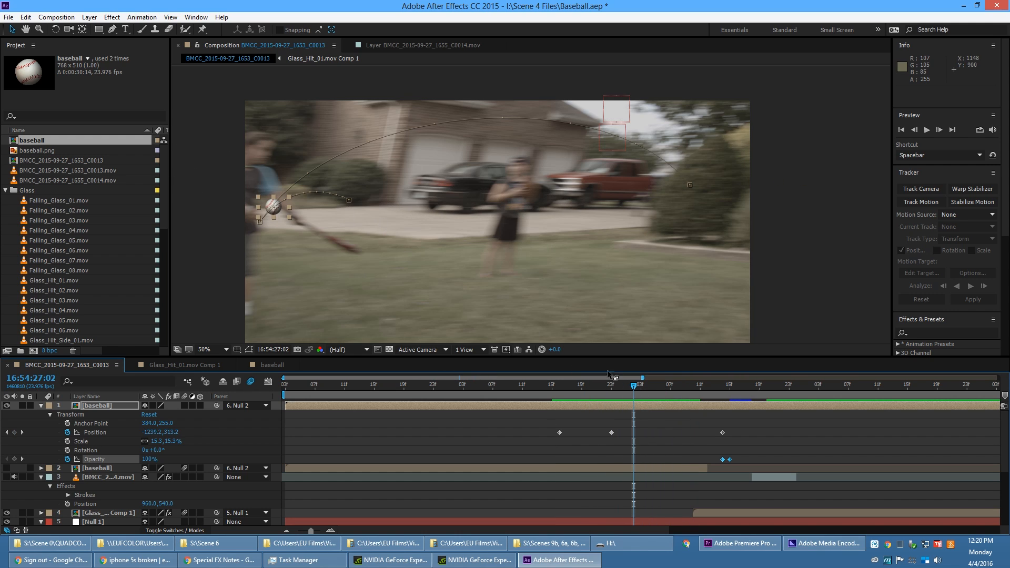
At 16:54:27:14, move the baseball's last Position keyframe onto the broken window at 1328, 70
drag(635, 393, 725, 393)
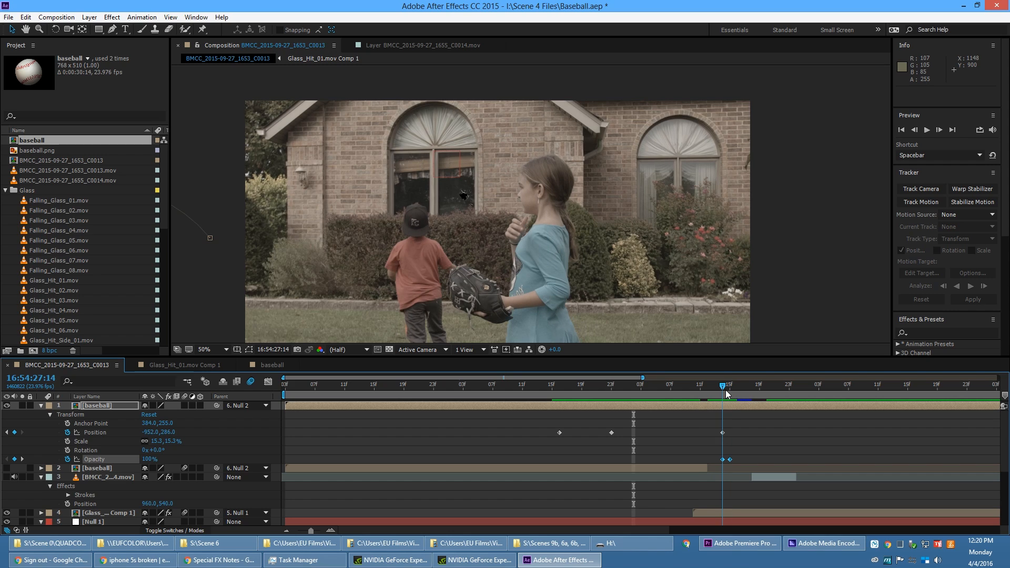
click(721, 432)
drag(389, 245, 562, 227)
scroll(562, 230, down, 2)
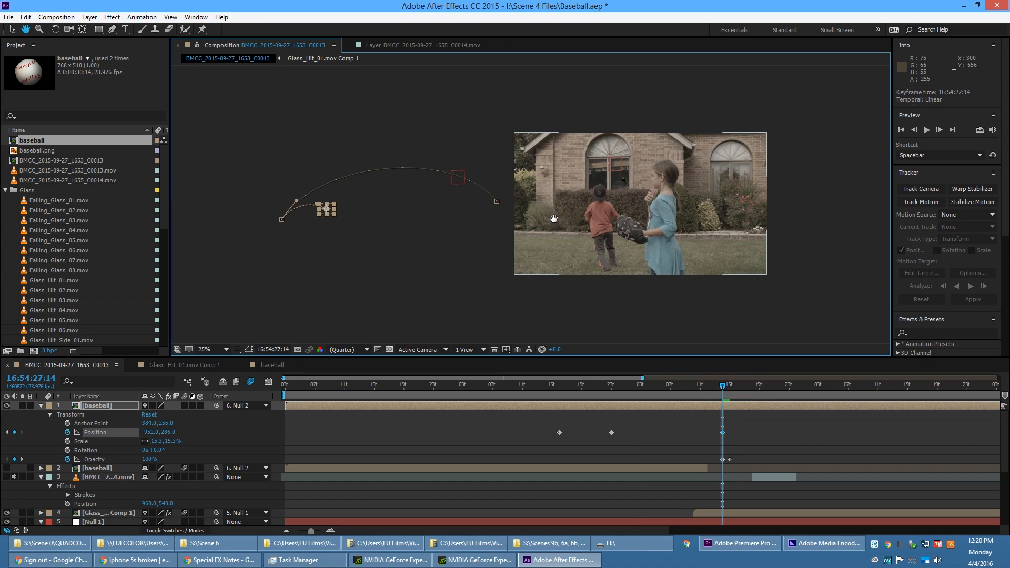
drag(329, 210, 634, 185)
key(ctrl+z)
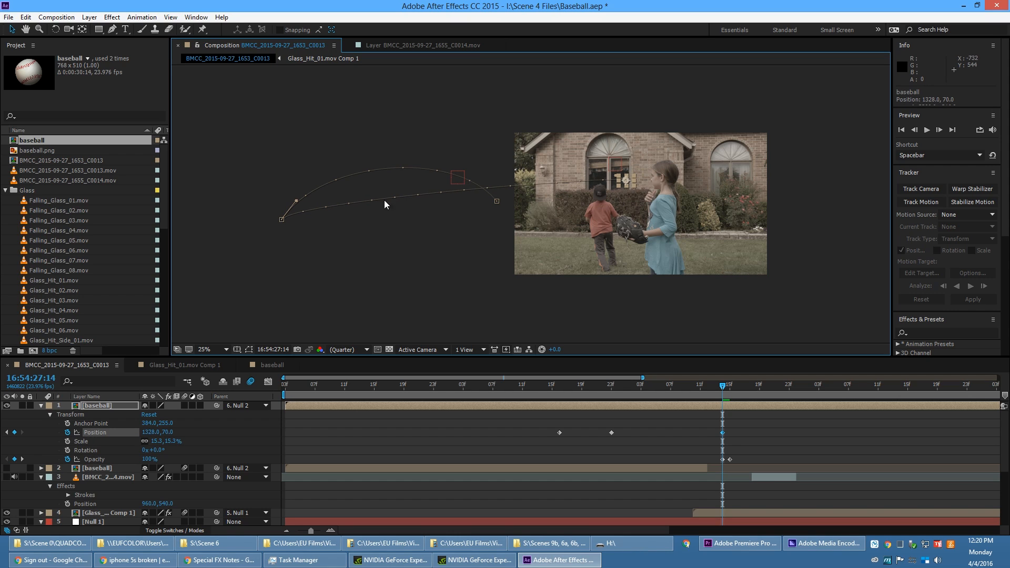
Reshape the hit ball's motion path into an arc toward the window by adjusting the outgoing handle of the batter's keyframe
click(297, 202)
drag(297, 203, 431, 118)
scroll(649, 175, up, 4)
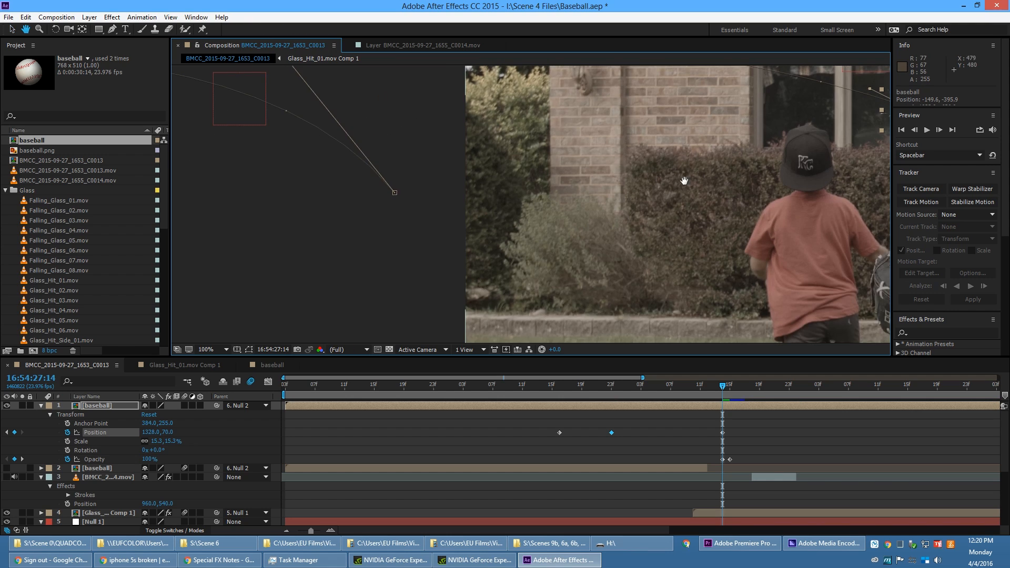
drag(623, 174, 400, 93)
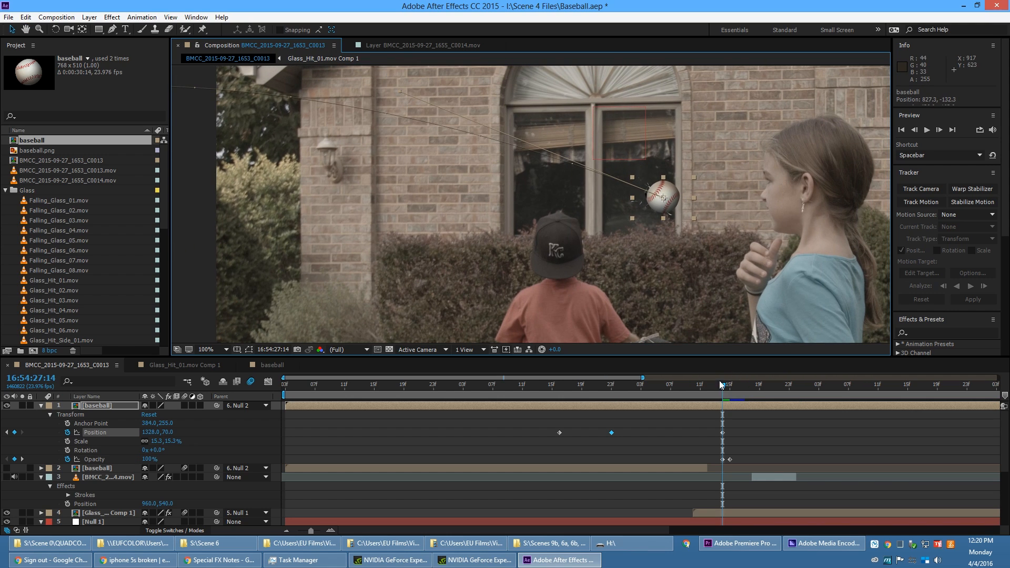
Reduce the baseball's Scale to 7.3% and preview its flight from 16:54:26:16 toward the window
drag(167, 443, 162, 443)
drag(650, 389, 559, 390)
scroll(552, 269, down, 2)
key(space)
drag(559, 386, 647, 394)
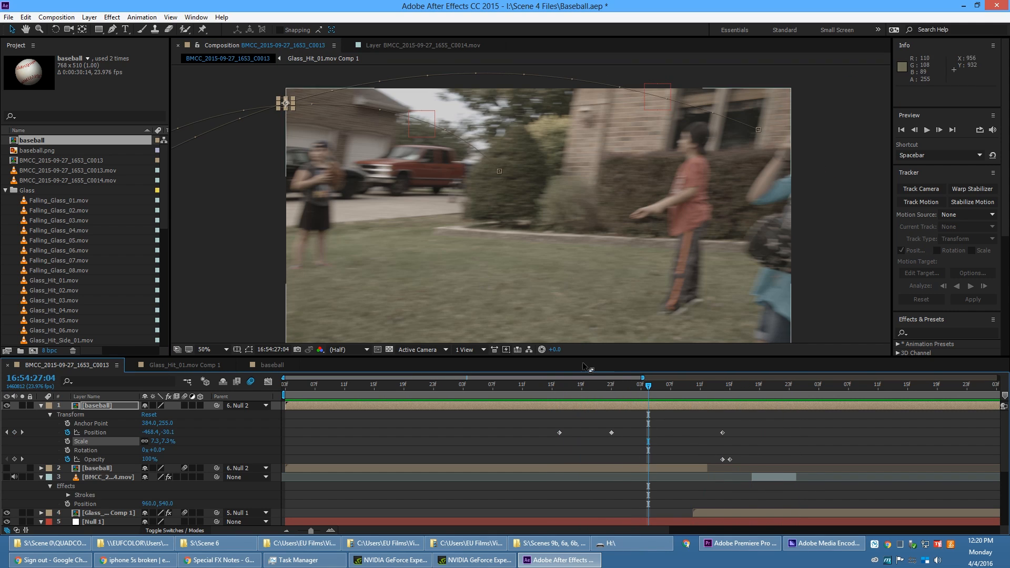
Enable motion blur on the new baseball layer and return to 16:54:26:16
drag(658, 382, 615, 409)
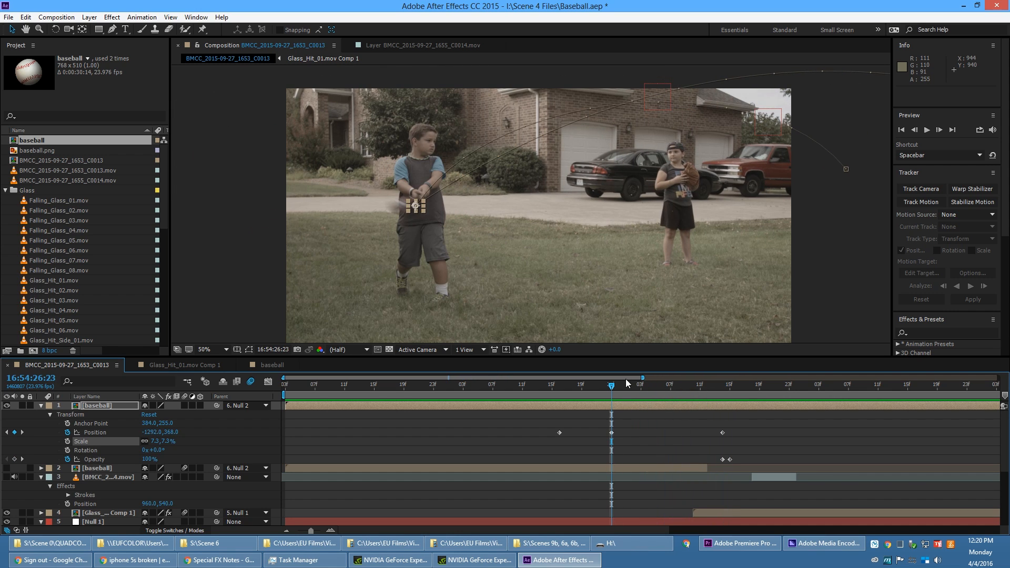
click(184, 405)
drag(606, 394, 563, 396)
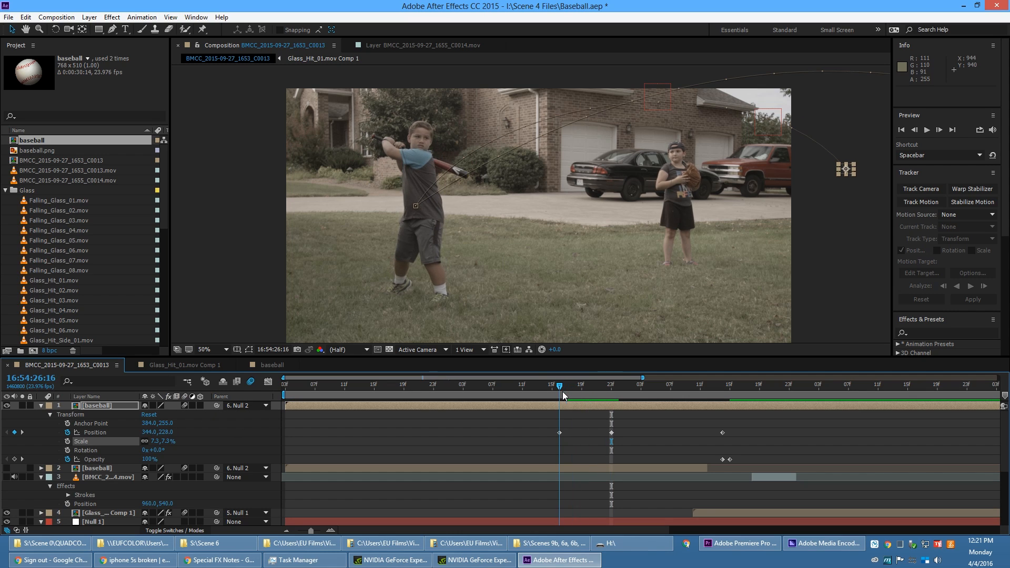
Deselect the baseball and step frame by frame from 16:54:26:16 to 16:54:27:17 to check its blurred flight into the window
click(840, 292)
key(Page_Down)
key(Page_Down)
key(Page_Down)
key(Page_Down)
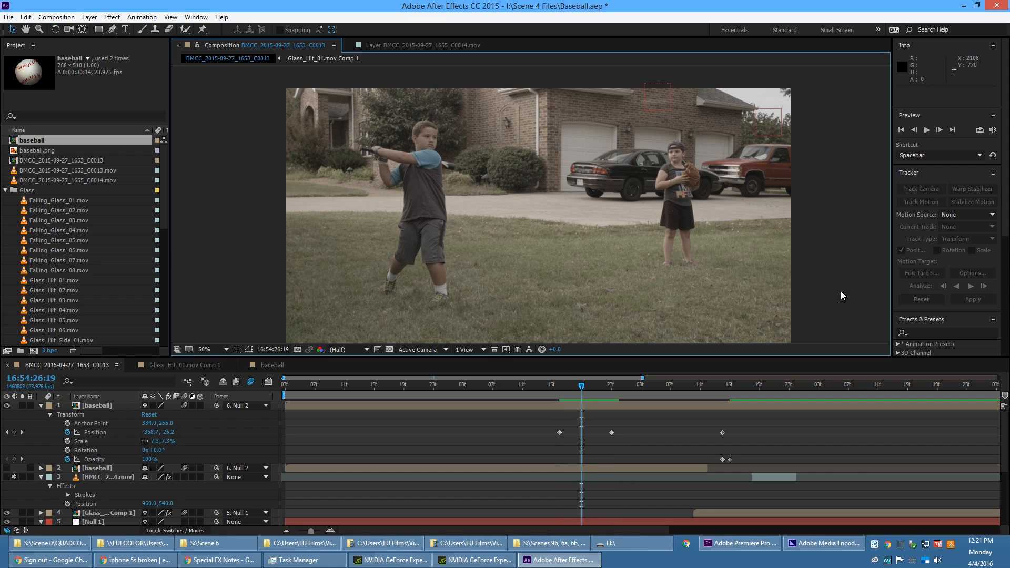
key(Page_Down)
key(Page_Down)
key(Page_Down)
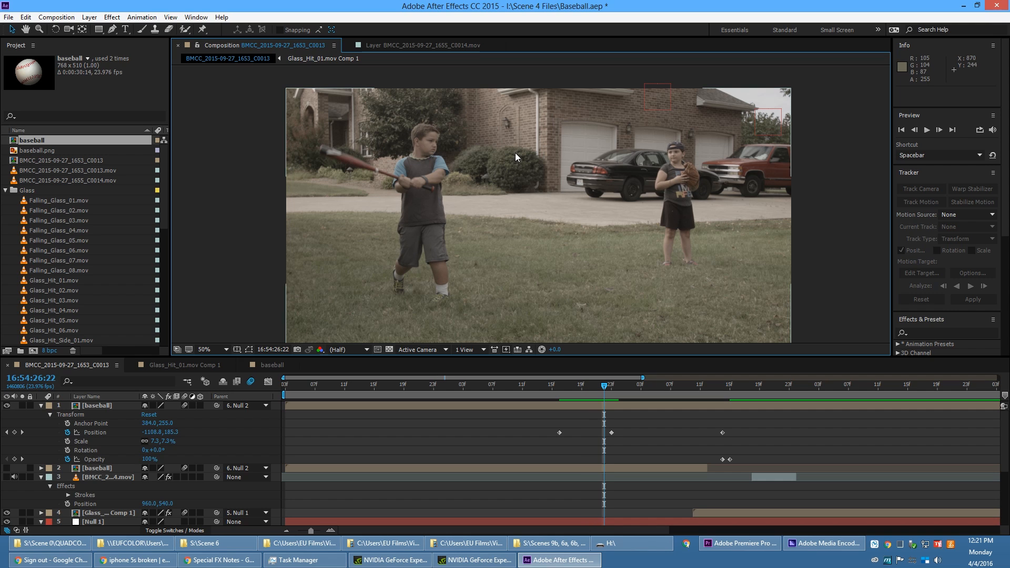
key(Page_Down)
key(Page_Down)
key(Page_Down)
key(Page_Down)
key(Page_Down)
key(Page_Down)
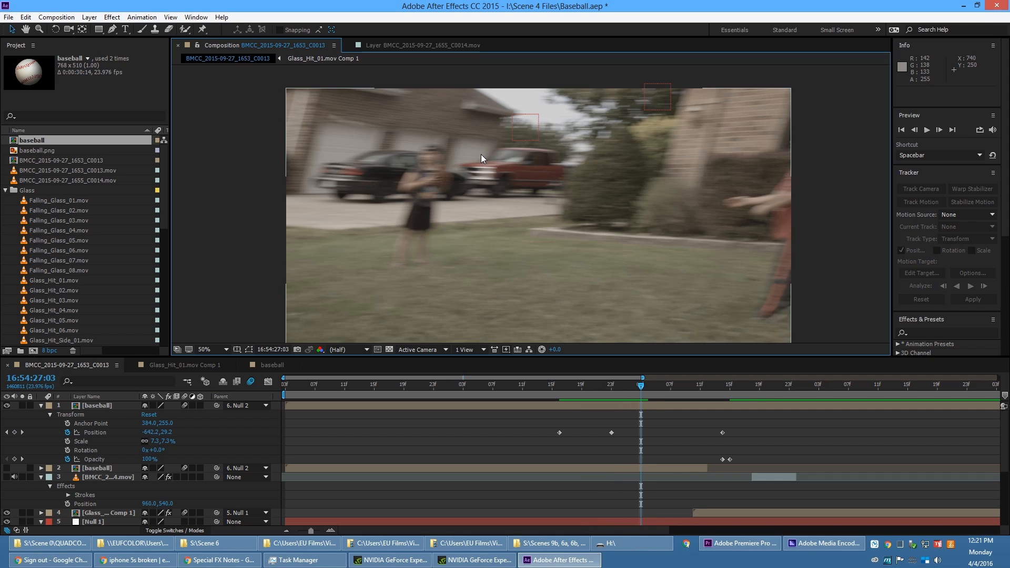
key(Page_Down)
key(Page_Down)
key(Page_Down)
key(Page_Down)
key(Page_Down)
key(Page_Down)
key(Page_Down)
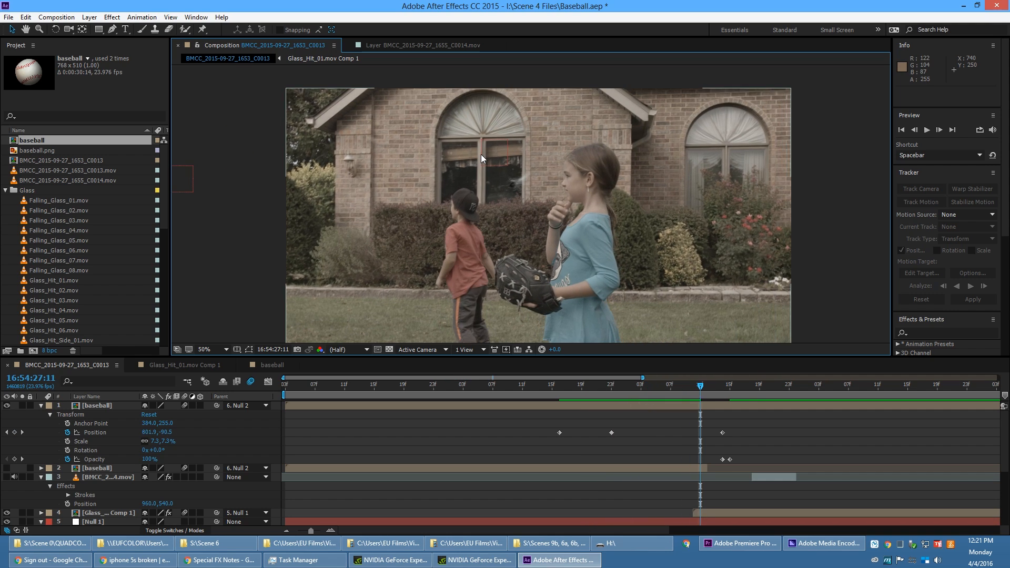
key(Page_Down)
key(Page_Down)
key(Page_Down)
key(Page_Up)
key(Page_Up)
key(Page_Up)
key(Page_Up)
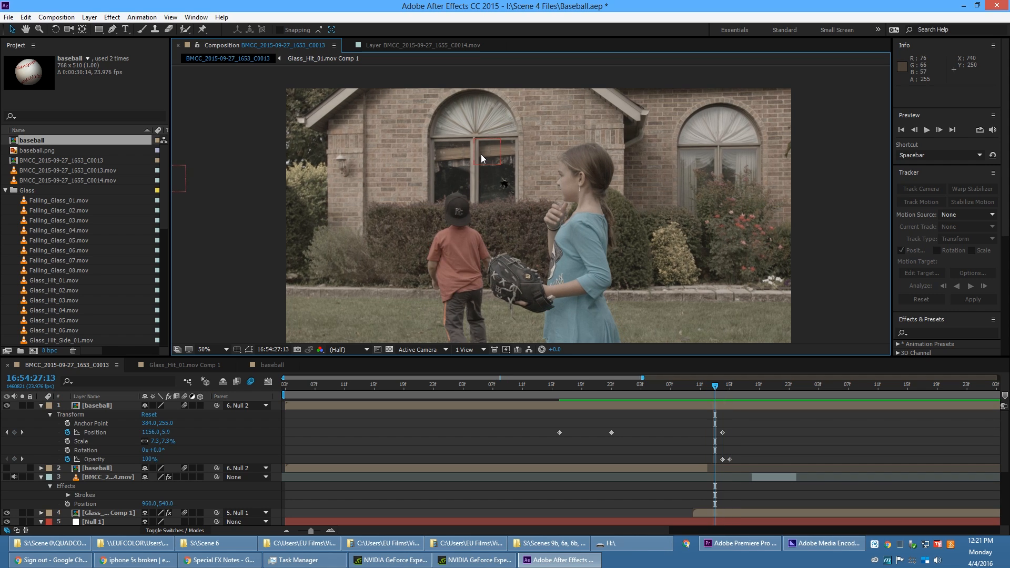
key(Page_Down)
key(Page_Down)
key(Page_Down)
key(Page_Down)
key(Page_Down)
key(Page_Down)
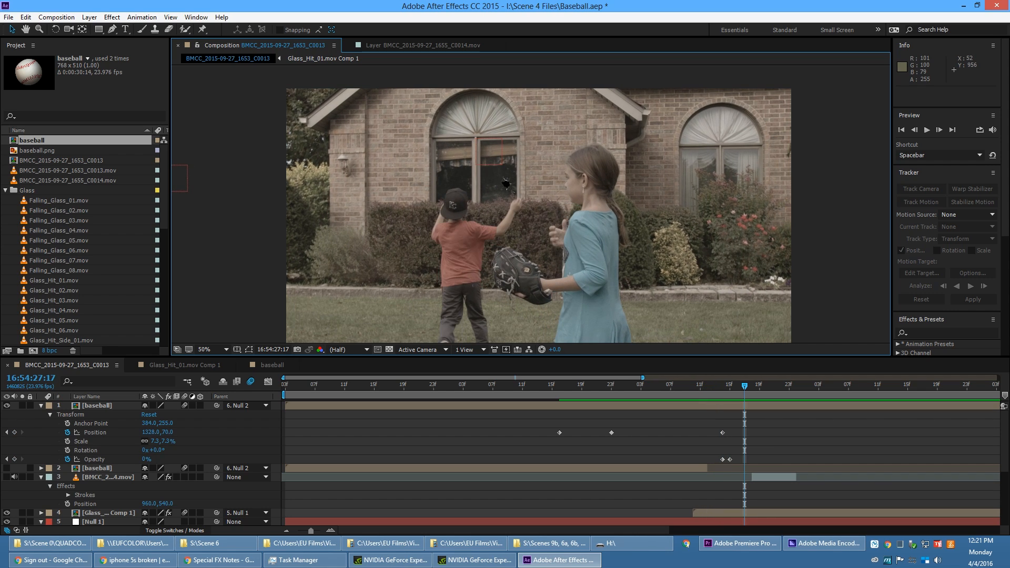
Hide the new baseball layer, show the original one, and step back and forth through the frames to 16:54:27:10 to compare it
click(7, 405)
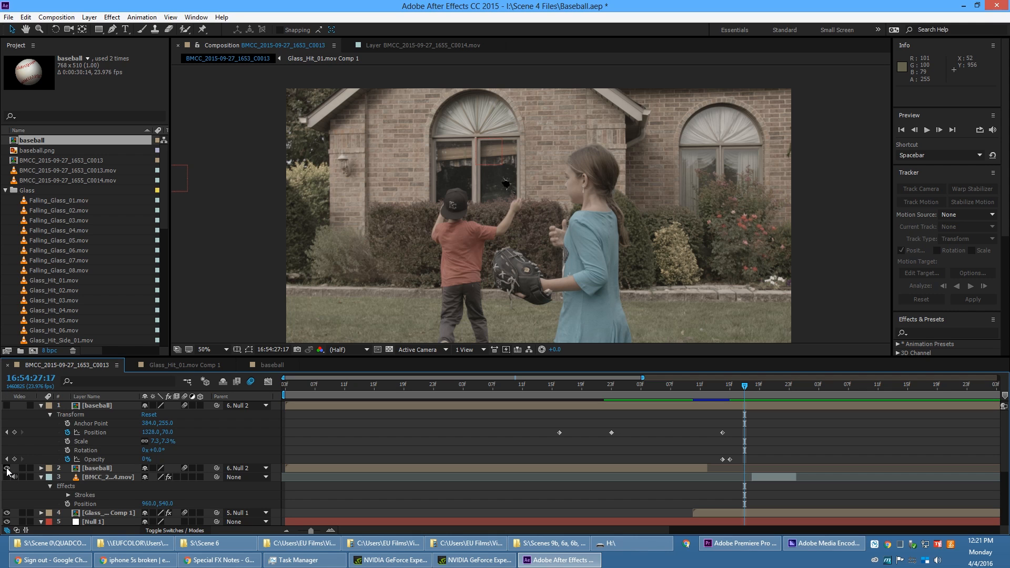
key(Page_Up)
key(Page_Up)
key(Page_Up)
key(Page_Up)
key(Page_Up)
key(Page_Up)
key(Page_Up)
key(Page_Up)
key(Page_Up)
key(Page_Up)
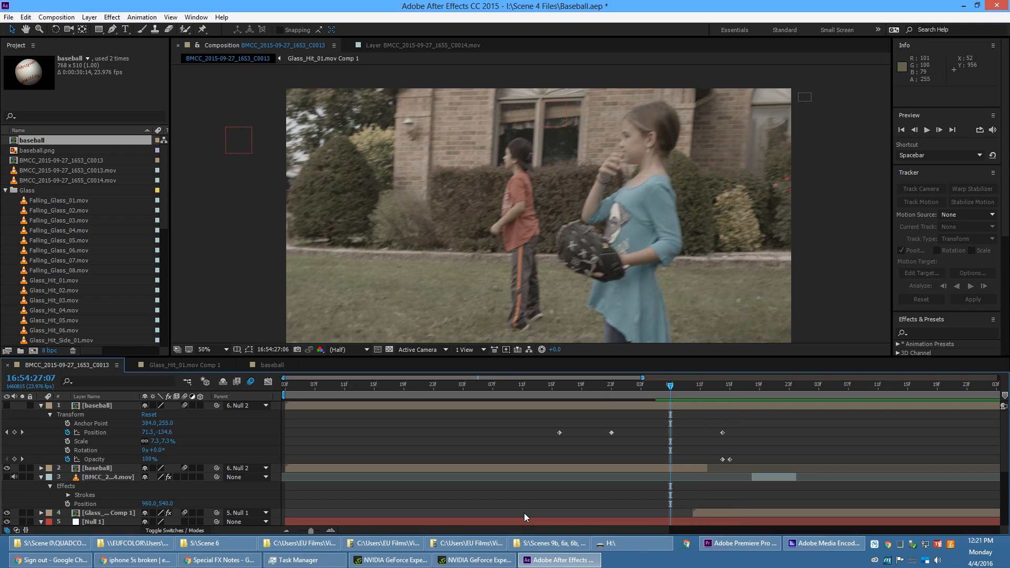
key(Page_Up)
key(Page_Up)
key(Page_Up)
key(Page_Up)
key(Page_Up)
key(Page_Up)
key(Page_Up)
key(Page_Up)
key(Page_Up)
key(Page_Up)
key(Page_Up)
key(Page_Up)
key(Page_Up)
key(Page_Up)
key(Page_Up)
key(Page_Down)
key(Page_Down)
key(Page_Down)
key(Page_Down)
key(Page_Down)
key(Page_Down)
key(Page_Down)
key(Page_Down)
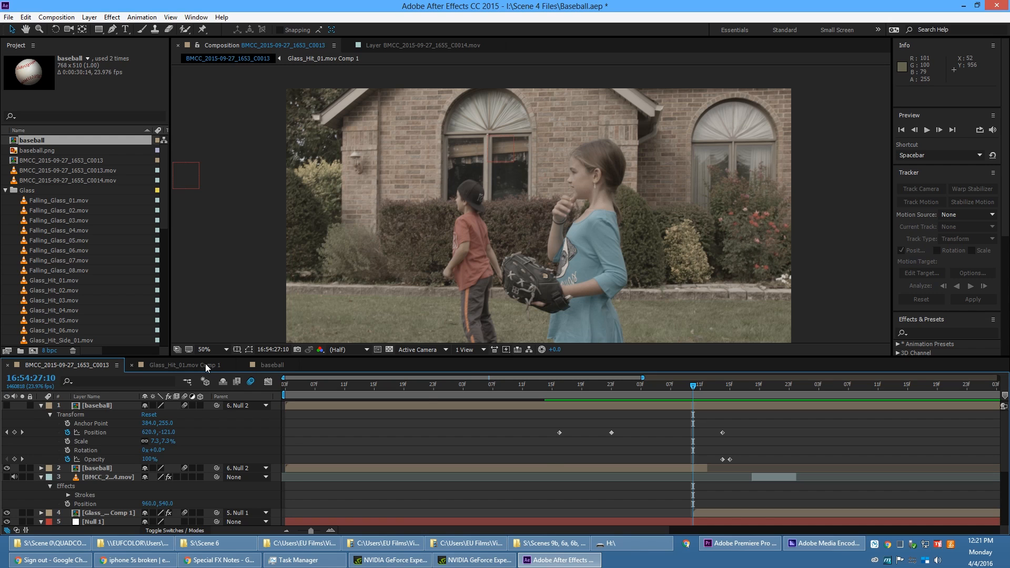
Open the Glass_Hit_01.mov Comp 1 precomp, examine the masked black solid behind the glass hit, and return to the main composition
click(206, 367)
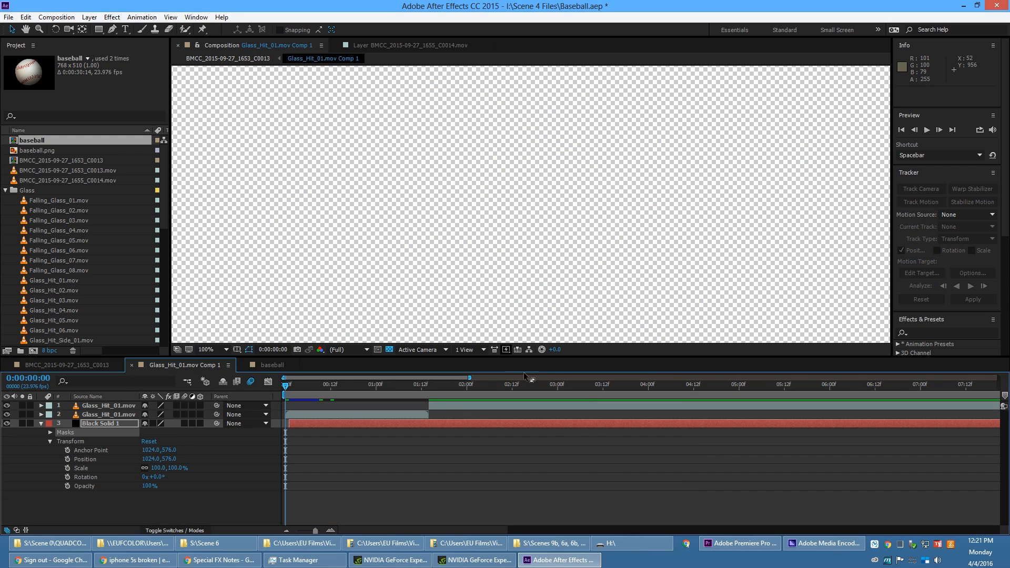
drag(342, 385, 293, 386)
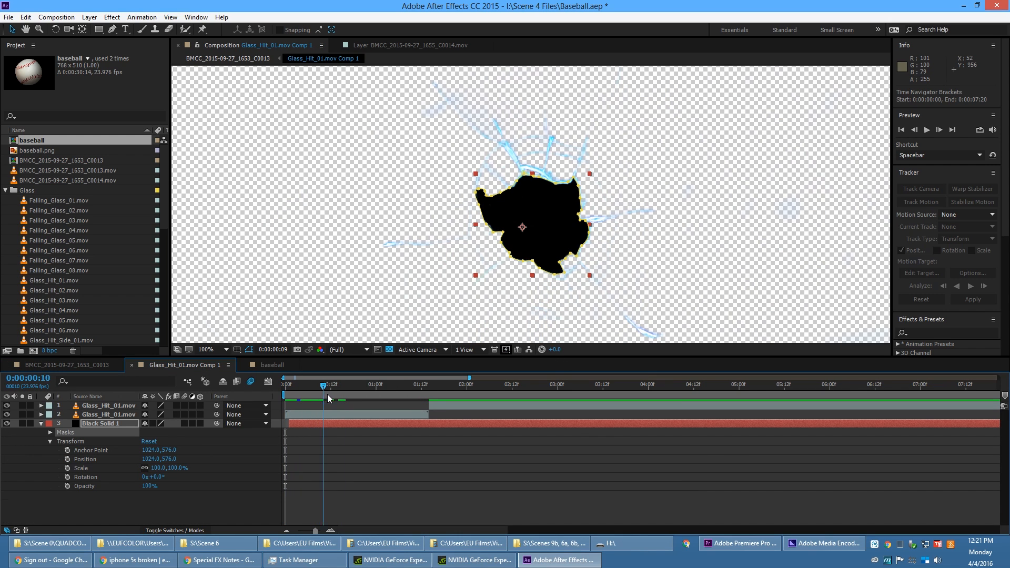
click(68, 364)
At 16:54:27:18, turn on the visibility of the BMCC_2015-09-27_1655_C0014.mov layer that covers the broken glass
drag(801, 395, 698, 393)
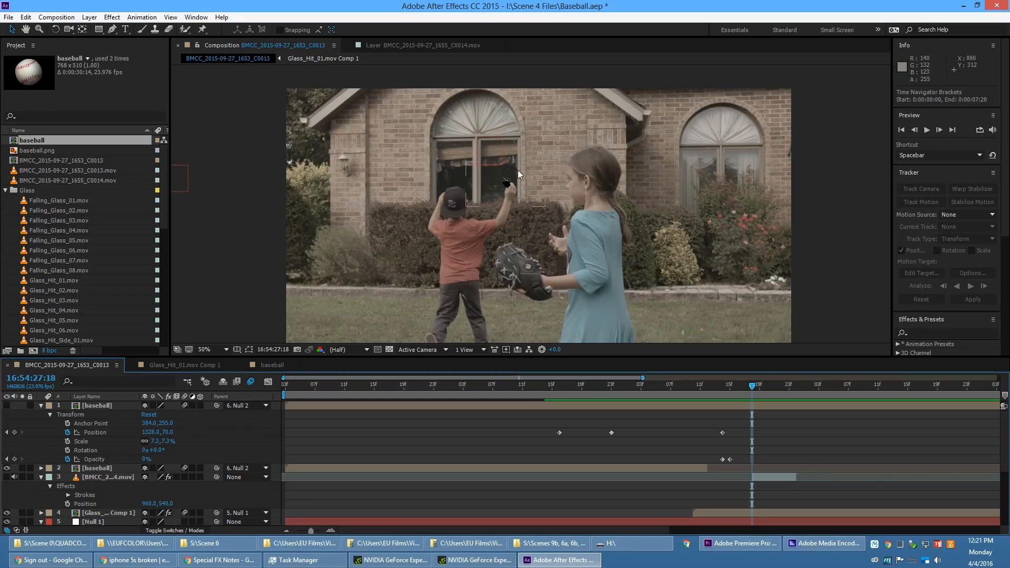
scroll(517, 169, up, 4)
drag(598, 241, 619, 253)
click(9, 477)
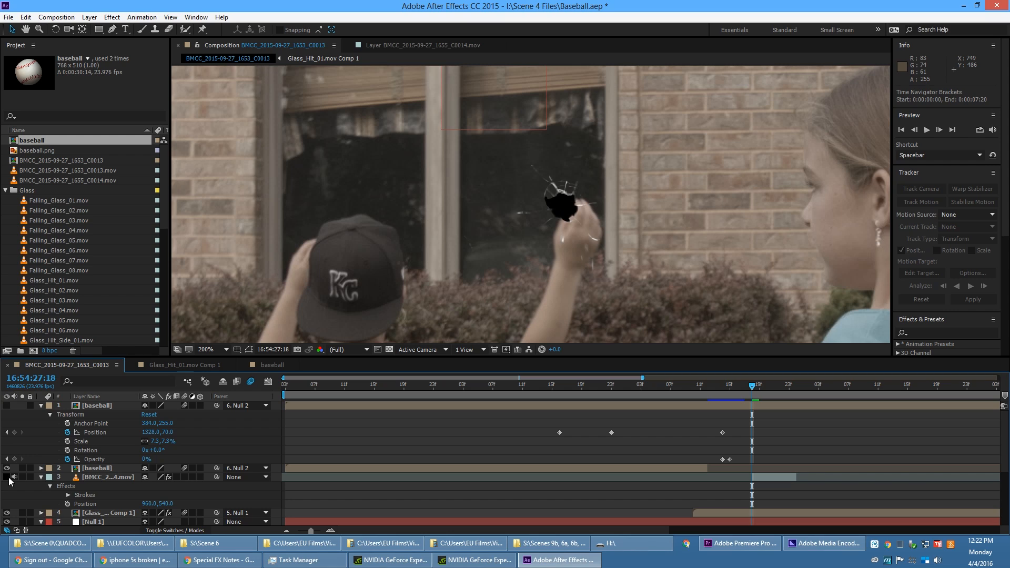
Open the BMCC_2015-09-27_1655_C0014.mov layer to inspect its rotoscoped hand at 16:54:27:20 and 16:54:27:18, ending back in the composition
double_click(80, 478)
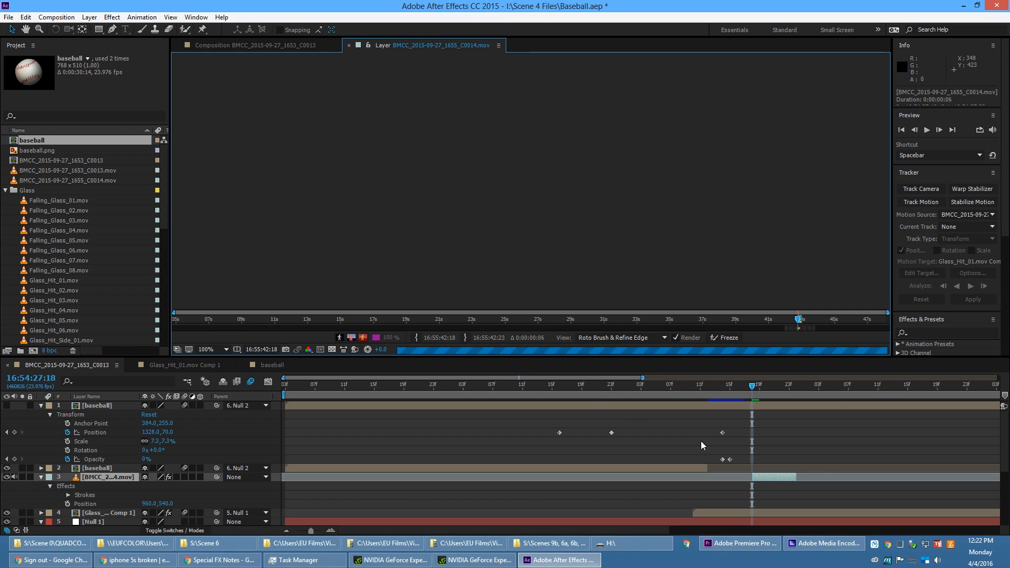
drag(771, 258, 595, 125)
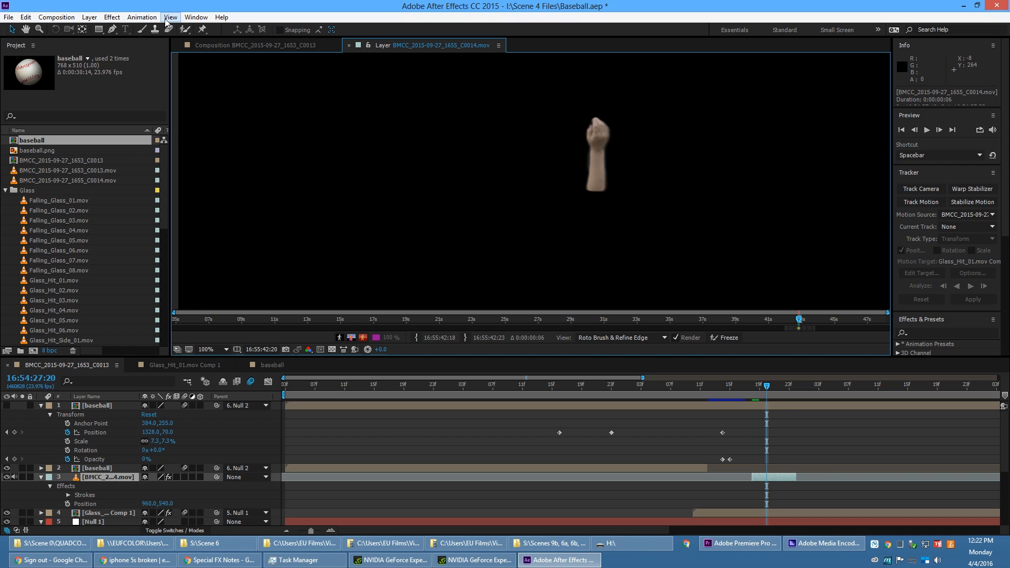
key(Page_Up)
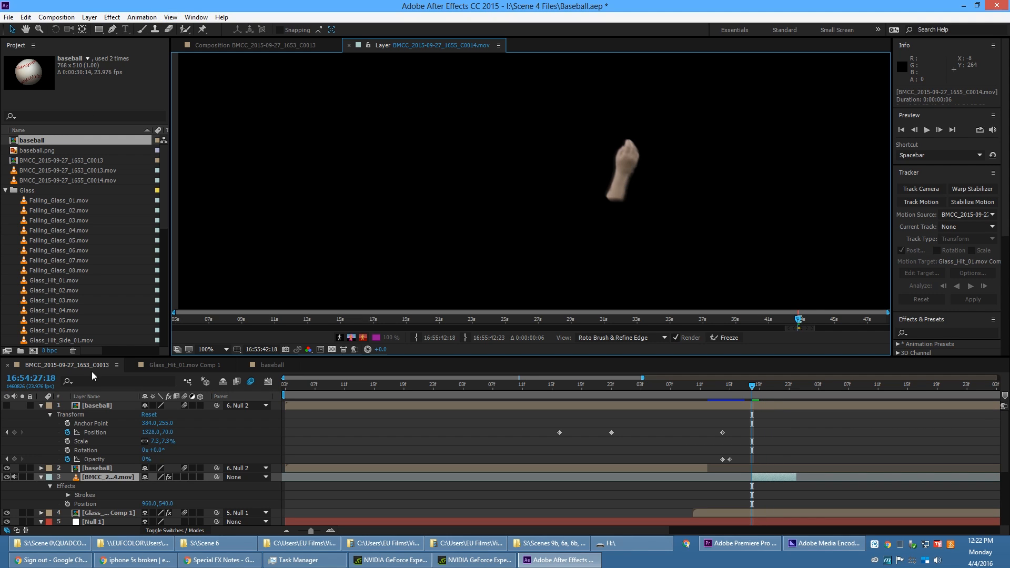
click(237, 45)
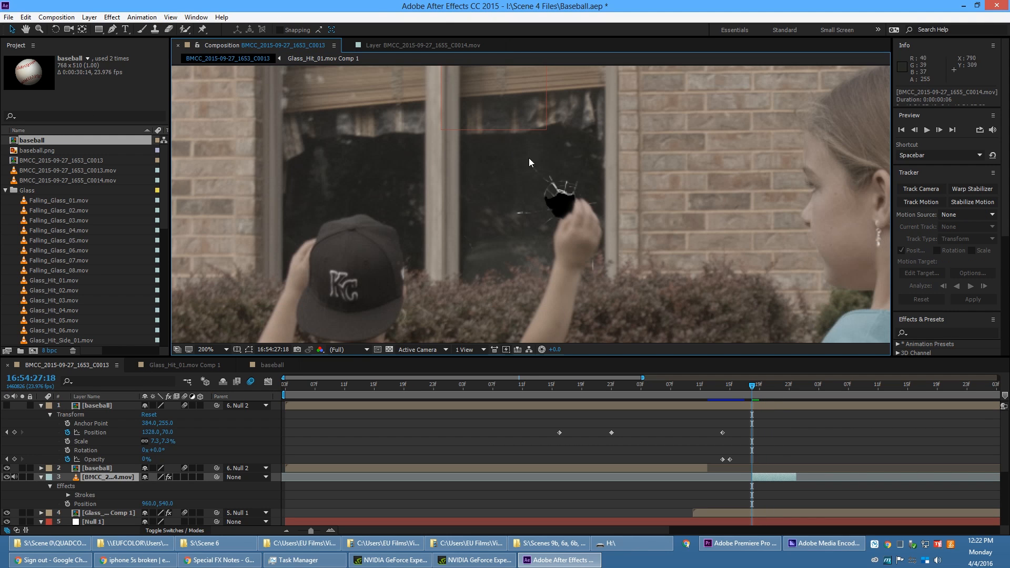
Preview the rotoscoped hand passing in front of the broken glass from 16:54:27:18
key(space)
key(space)
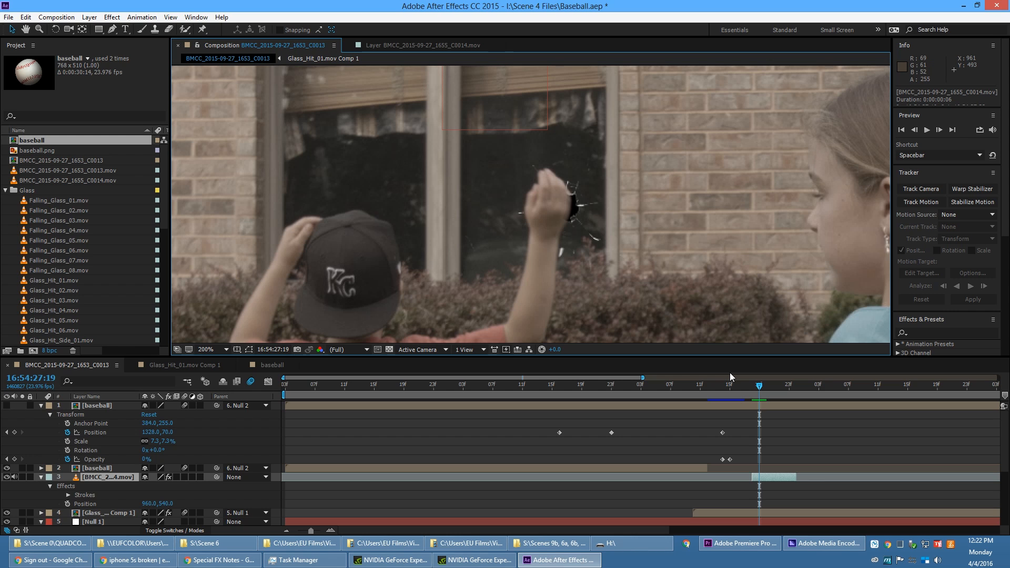
scroll(573, 217, up, 2)
key(space)
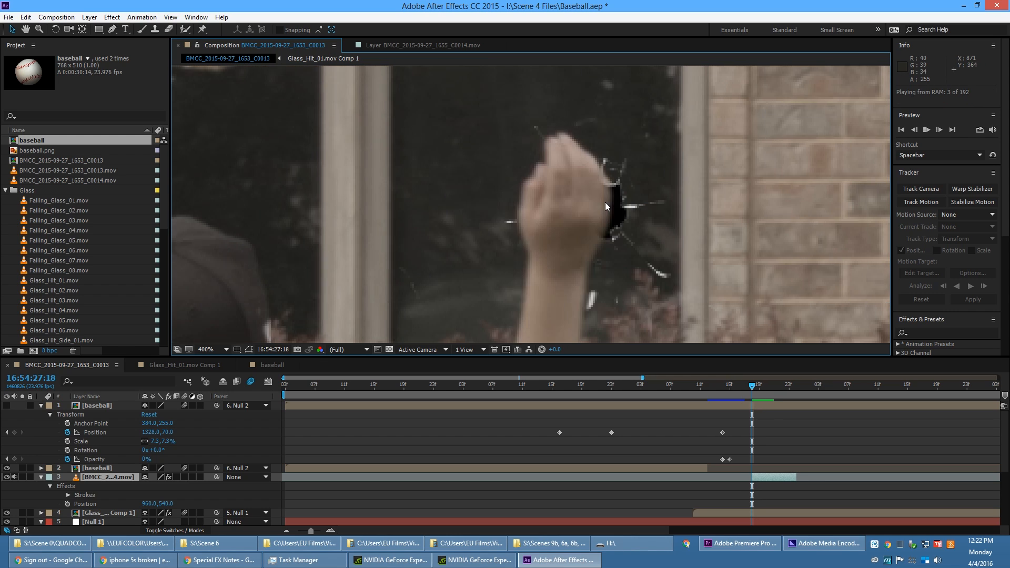
key(space)
Step back and forth to 16:54:27:17 to examine how the hand overlaps the hole, selecting the glass precomp layer in the view
key(Page_Down)
key(Page_Down)
key(Page_Up)
key(Page_Down)
key(Page_Up)
key(Page_Up)
click(589, 203)
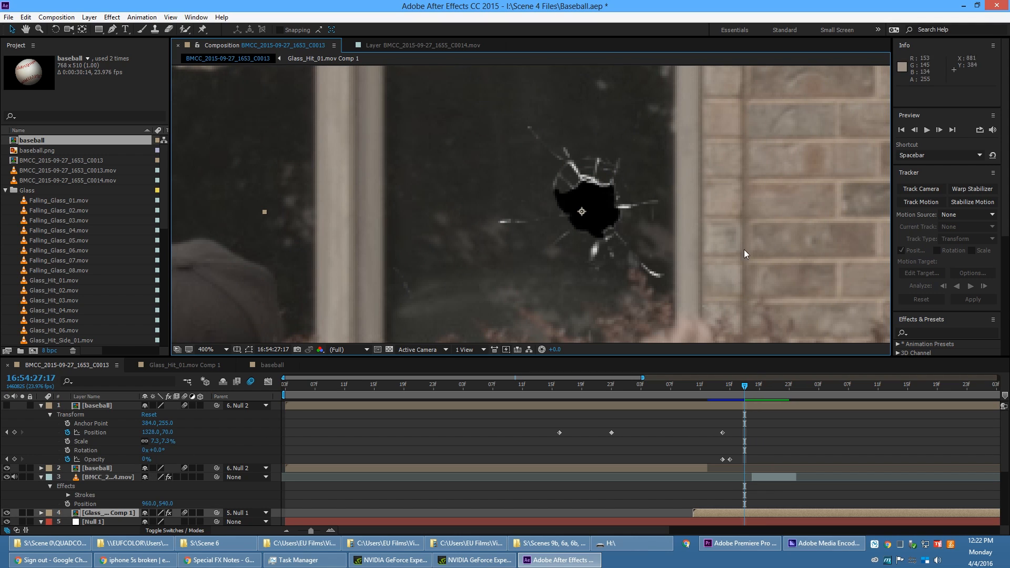
key(comma)
drag(579, 220, 610, 206)
scroll(611, 144, down, 1)
scroll(622, 182, down, 1)
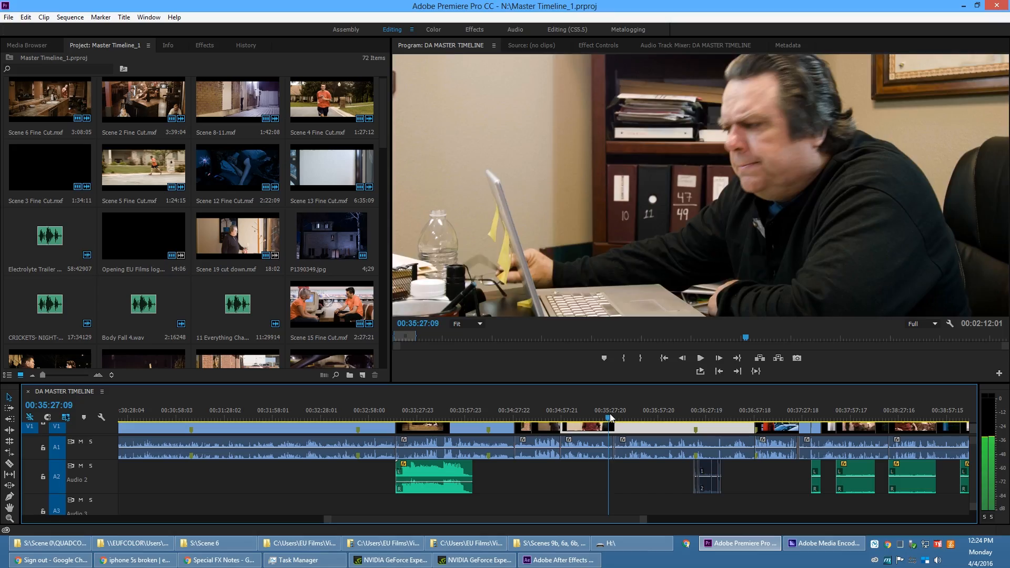
In Premiere Pro's DA MASTER TIMELINE, review the close-up of the video on the laptop screen between 00:35:37:05 and 00:35:41:06
drag(610, 418, 630, 424)
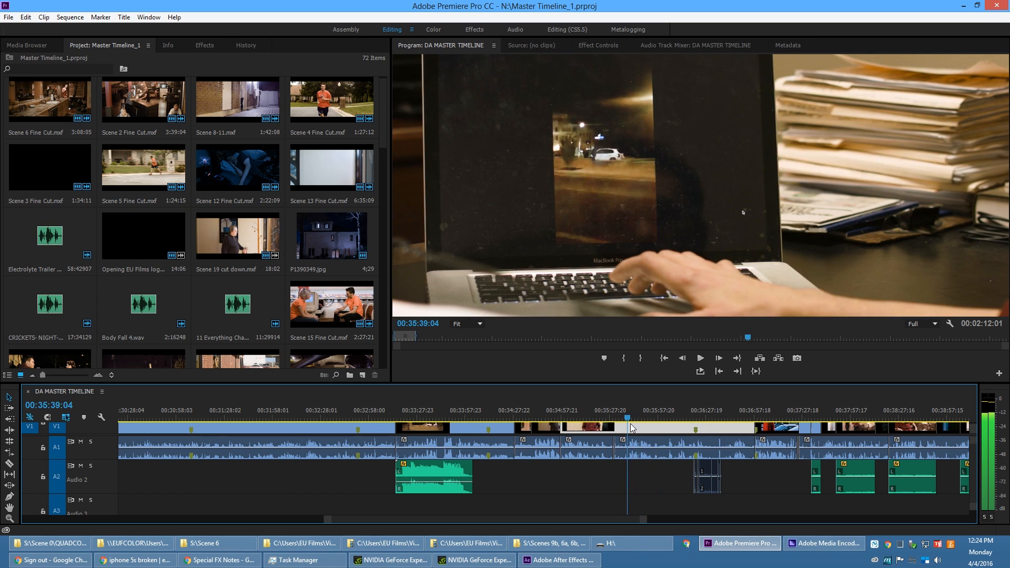
key(space)
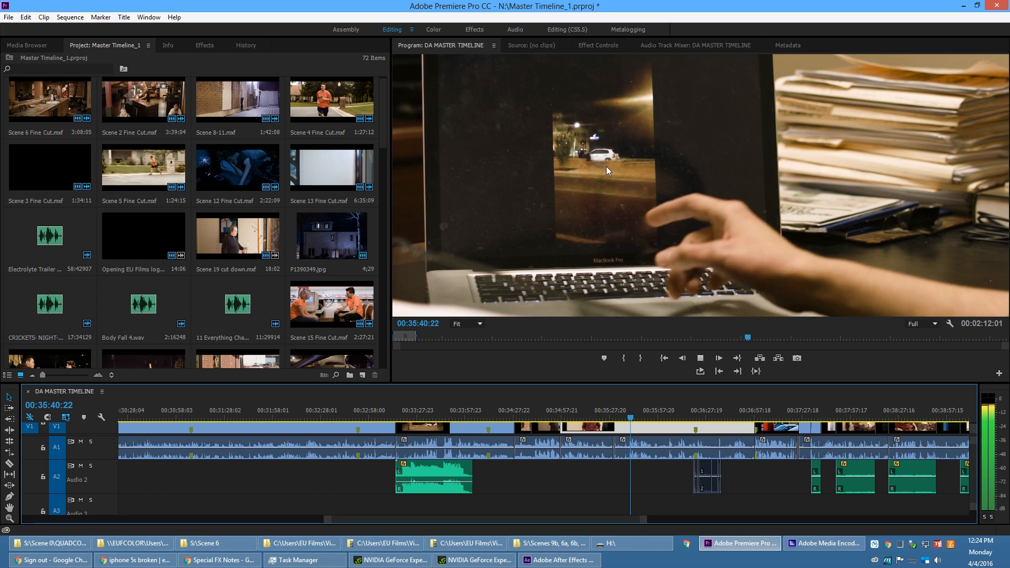
key(space)
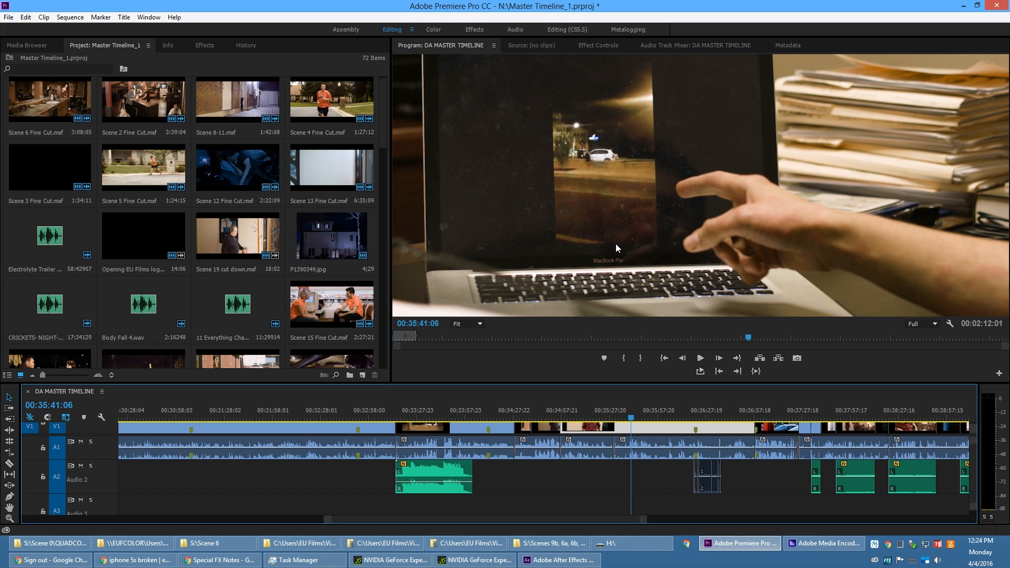
drag(631, 415, 624, 417)
key(space)
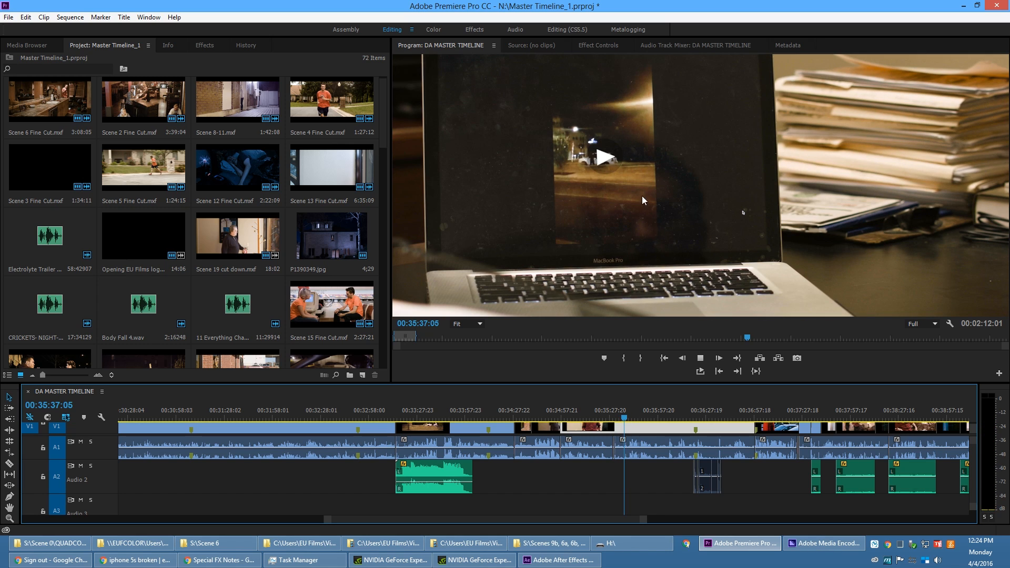
key(space)
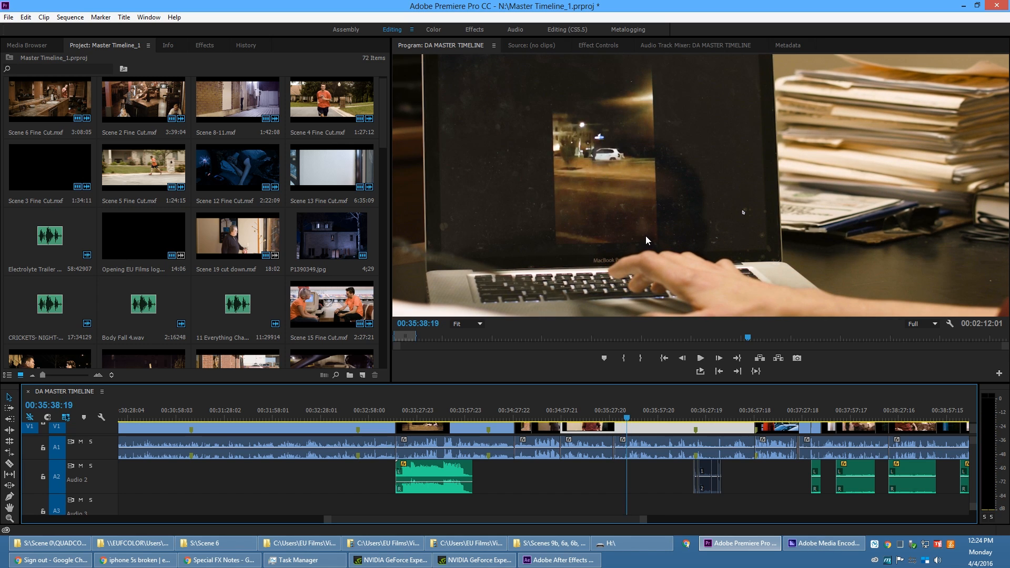
Play the shot of the man in the red shirt from 00:35:23:03 and 00:35:06:18 to examine the laptop screen beside him
drag(626, 416, 601, 417)
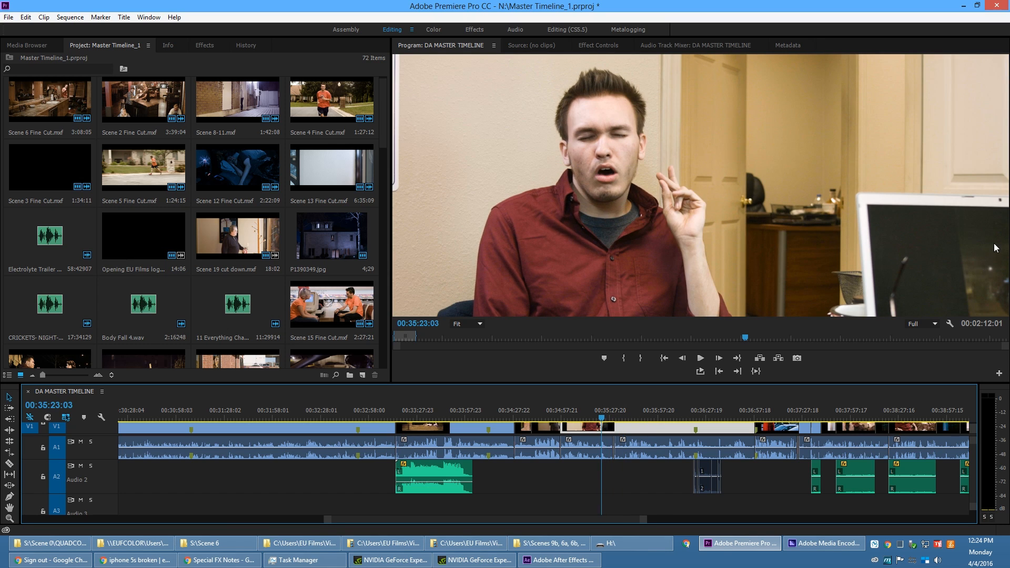
key(space)
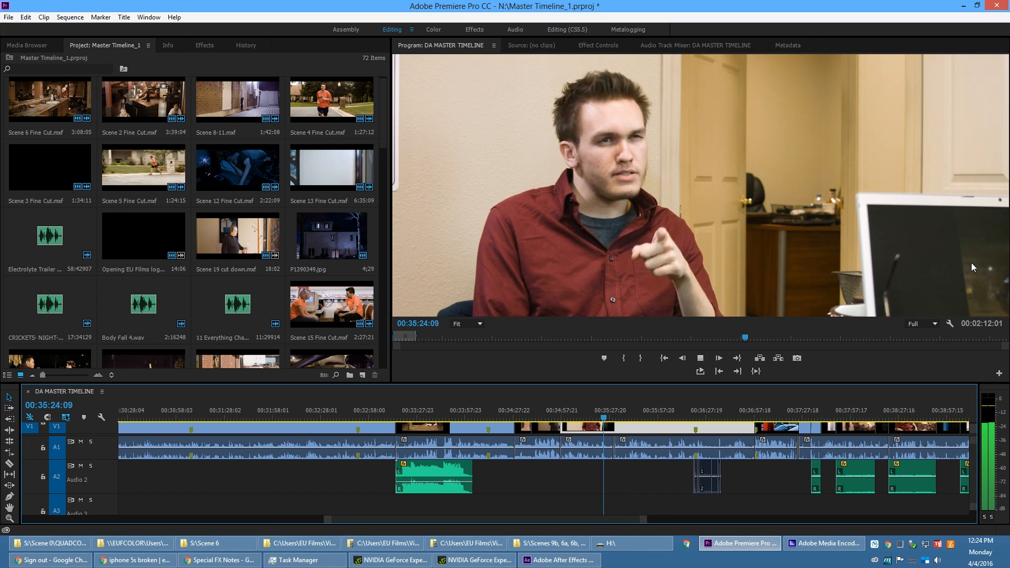
key(space)
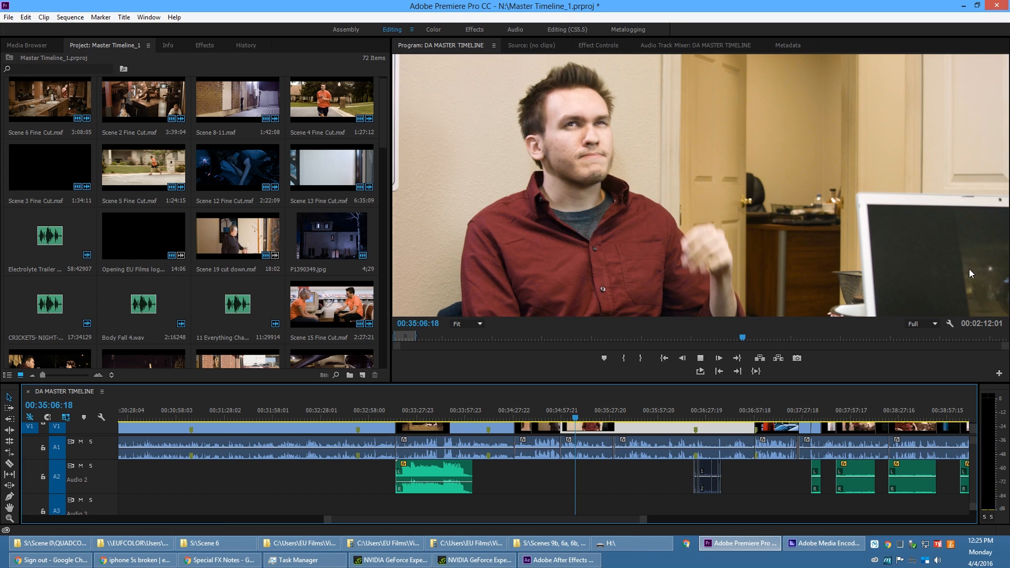
key(space)
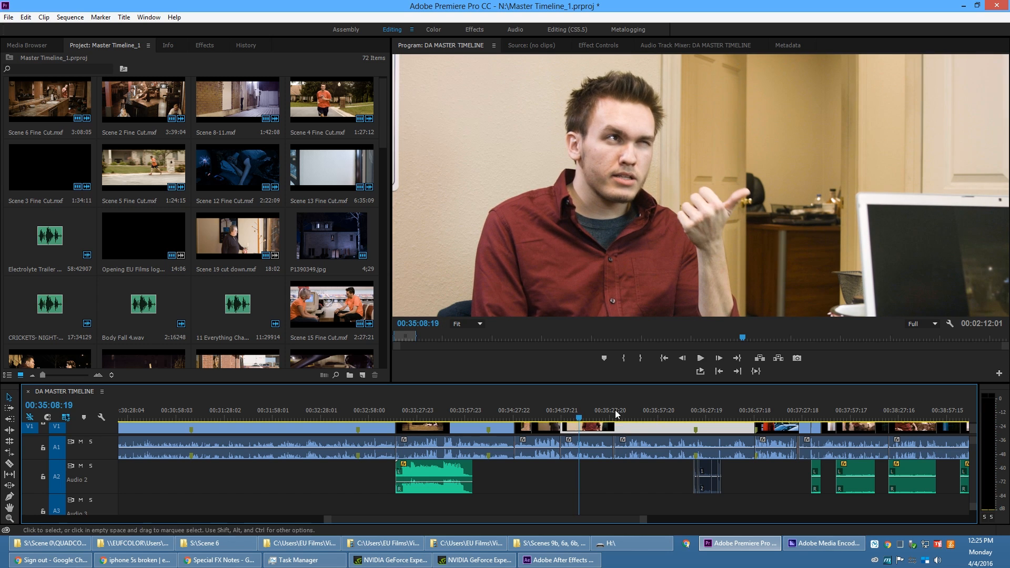
Move to 00:35:33:07 and play the shot of the man at the desk turning the laptop screen around
click(600, 418)
drag(602, 416, 619, 415)
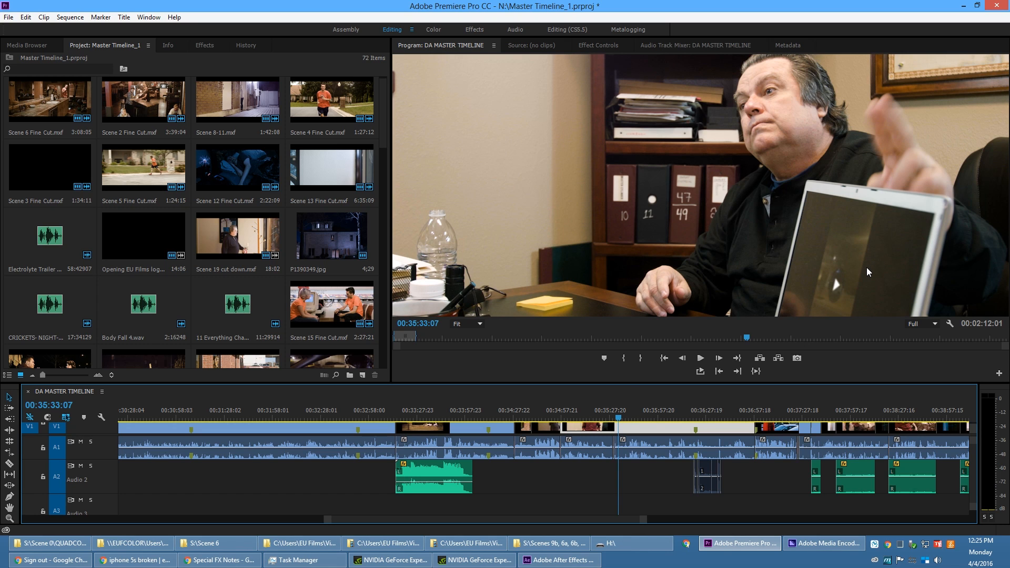
key(space)
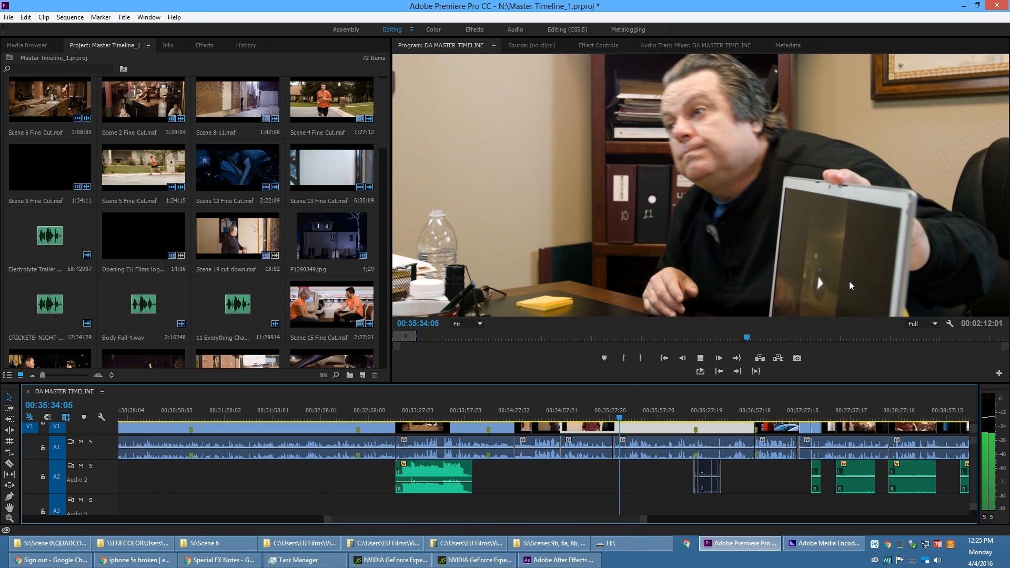
key(space)
Compare the laptop close-up at 00:35:40:12 with the desk shot, playing the latter from 00:35:33:23
mouse_move(630, 415)
mouse_down()
mouse_move(639, 417)
mouse_move(631, 423)
mouse_up()
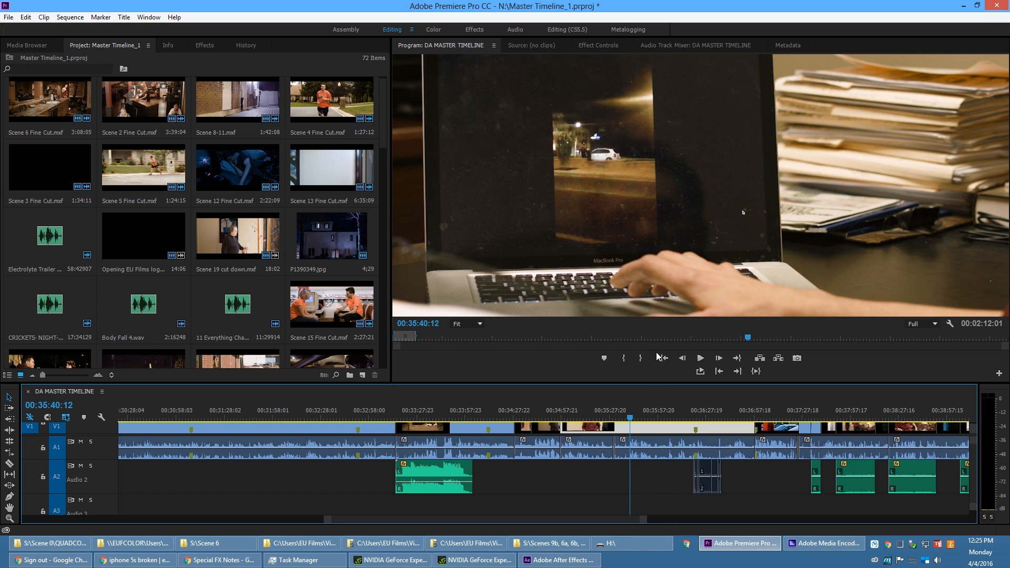
drag(632, 419, 619, 416)
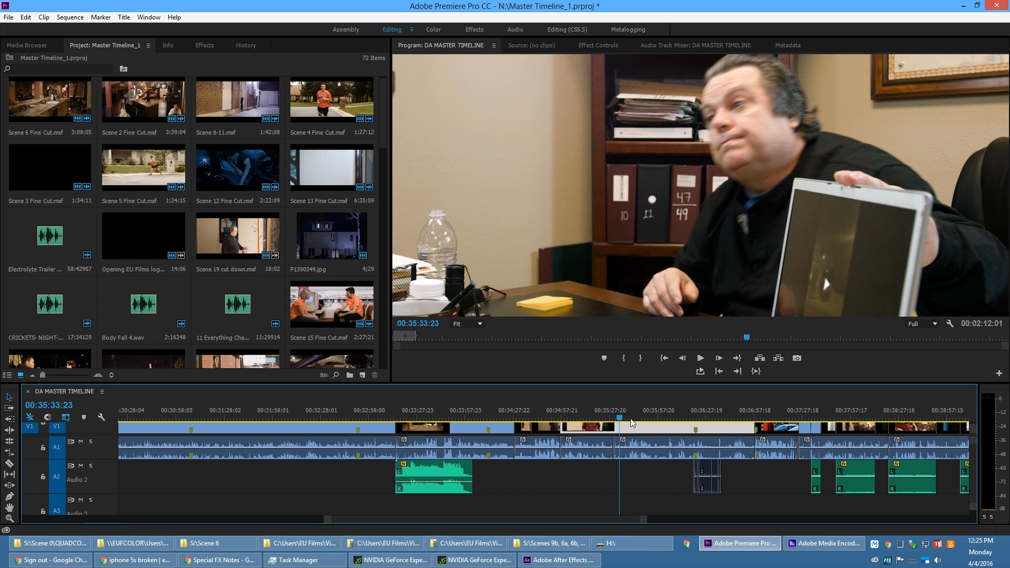
key(space)
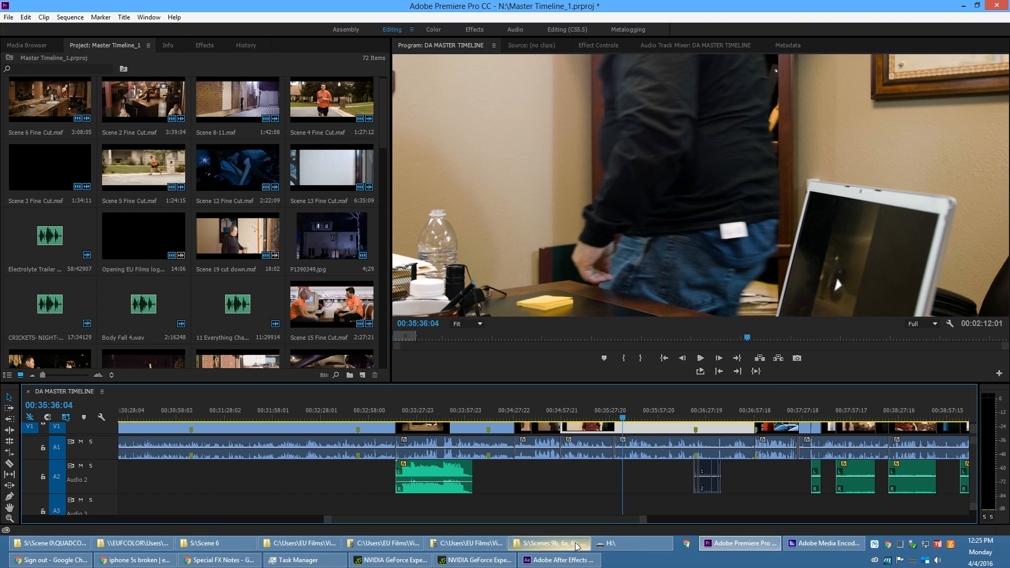
Switch to After Effects with Video Screen.aep and review the Pre-comp 1 play button and the IMG_1650 comp, selecting its IMG_1650.MOV layer
mouse_move(576, 546)
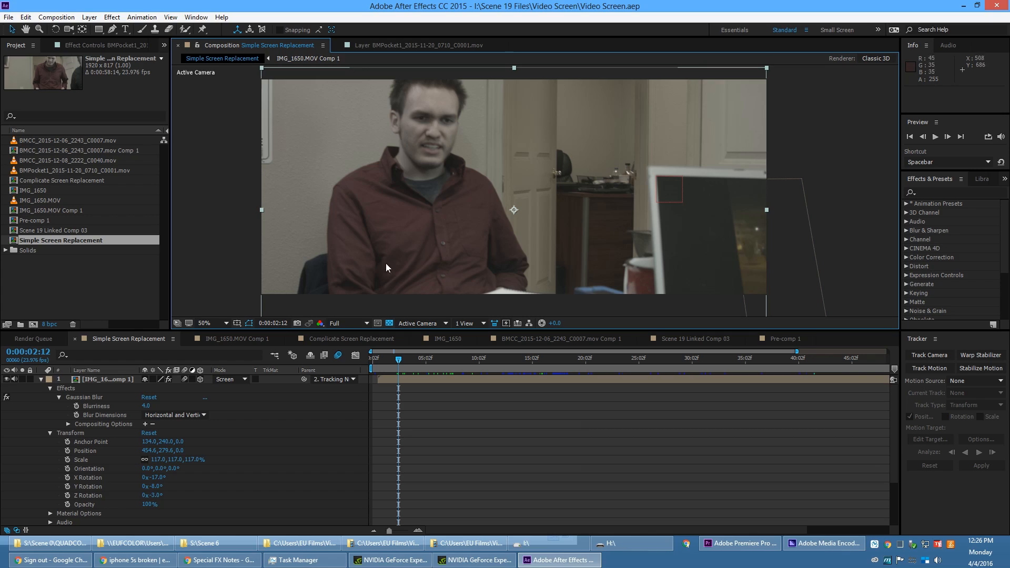
click(785, 339)
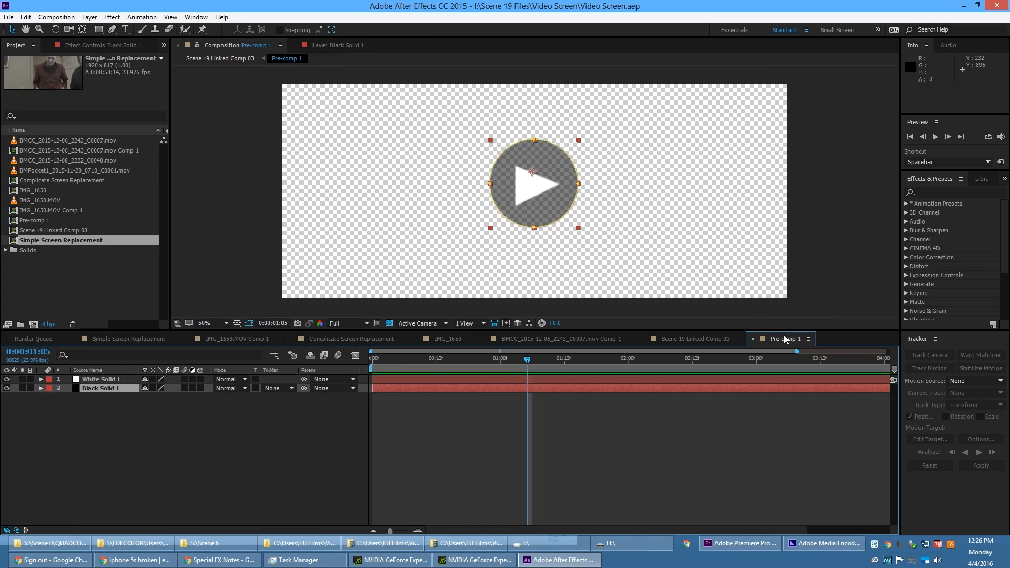
click(731, 338)
click(567, 341)
click(445, 340)
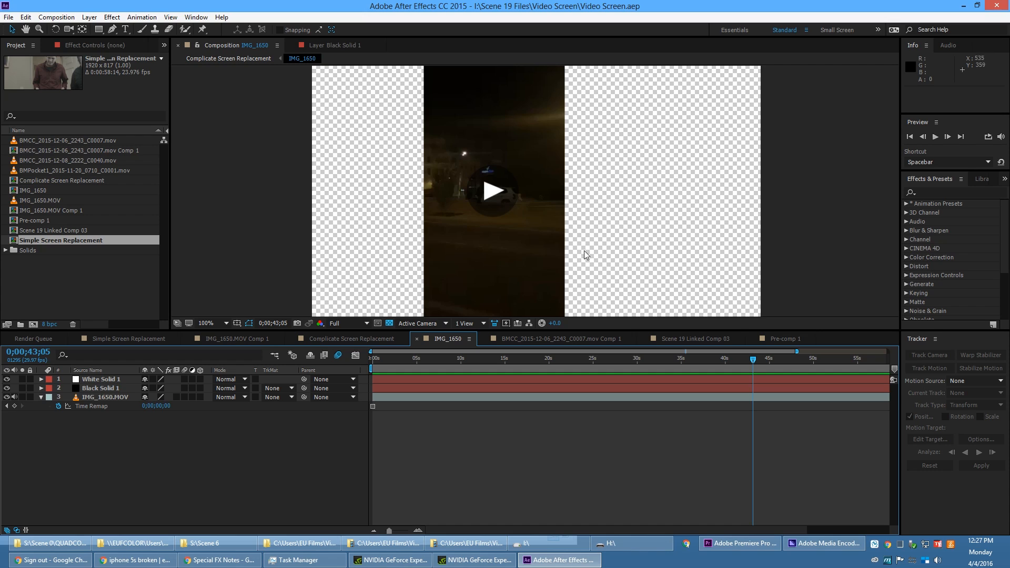
click(508, 190)
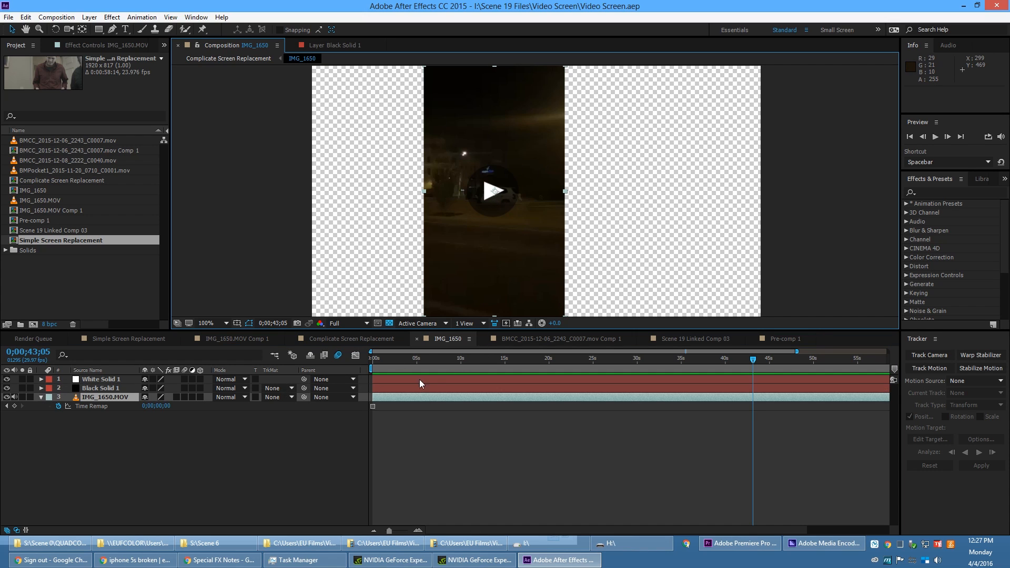
In Simple Screen Replacement, hide the existing screen layer and add the IMG_1650 comp over the laptop screen at about 1944, 616.5
click(109, 340)
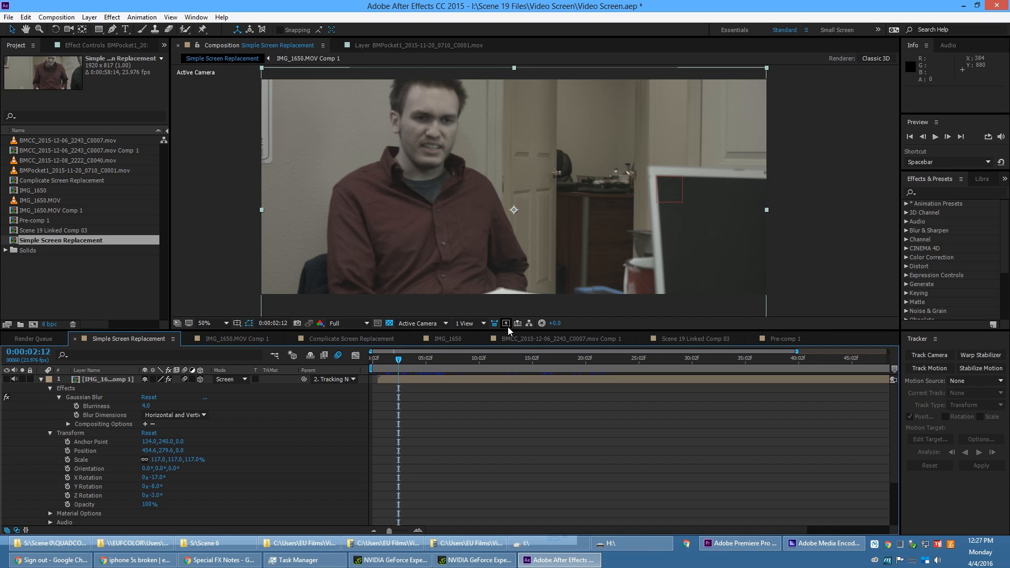
drag(38, 190, 173, 380)
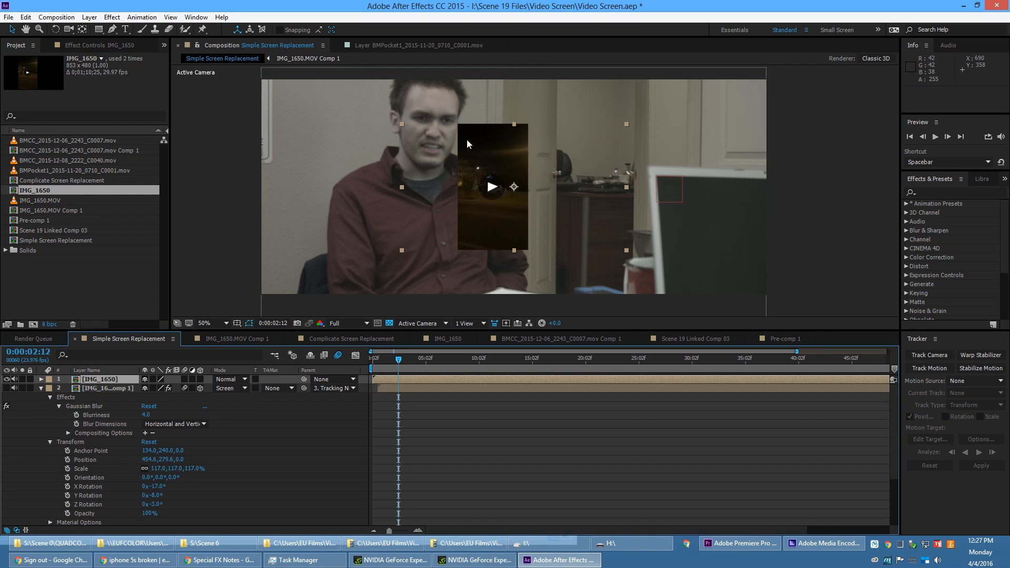
drag(505, 157, 746, 191)
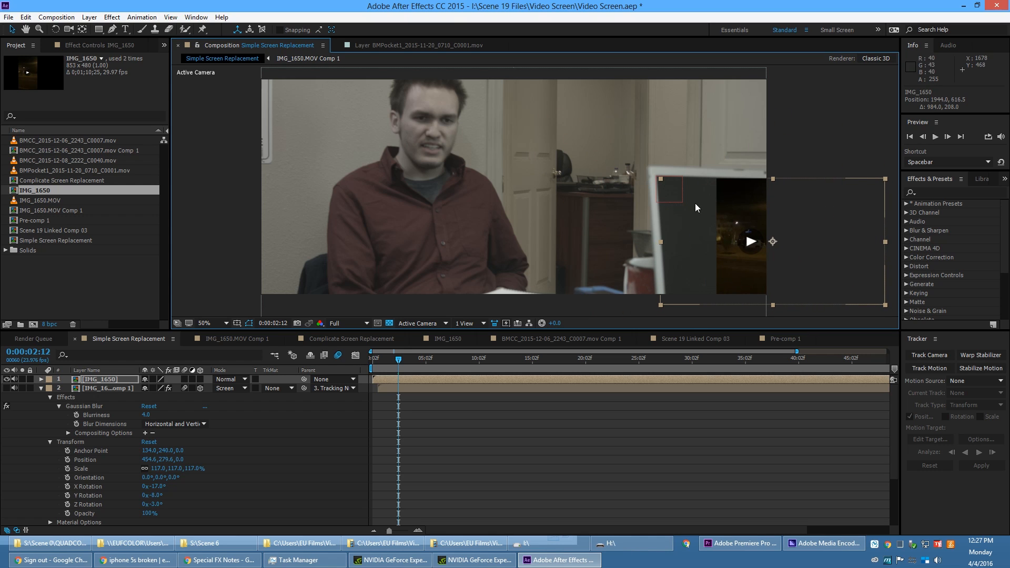
Set the tracker's motion source to the BMPocket1_2015-11-20_0710_C0001.mov layer and display its track point at the laptop's corner
scroll(141, 425, down, 3)
click(115, 476)
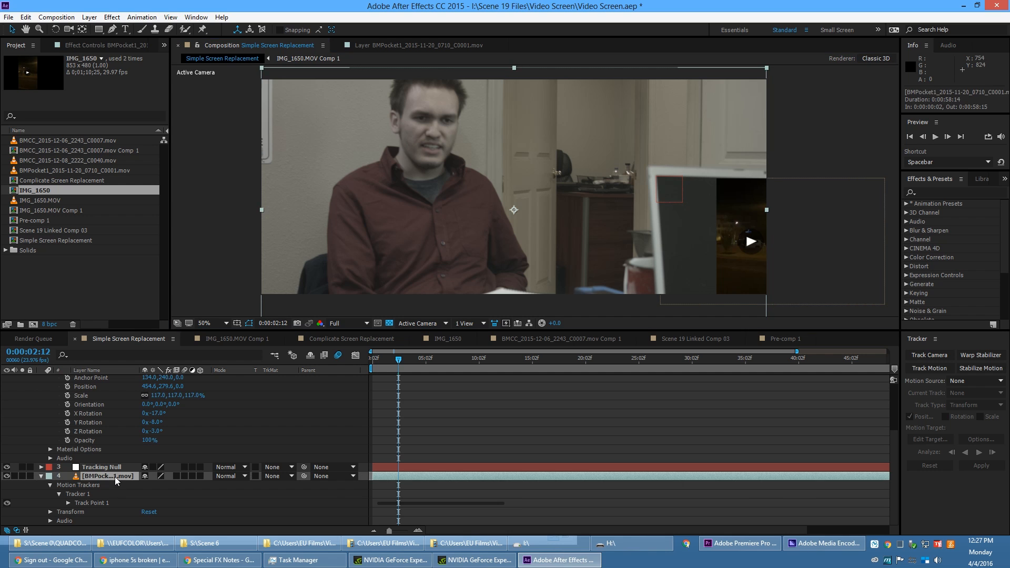
click(975, 381)
click(924, 441)
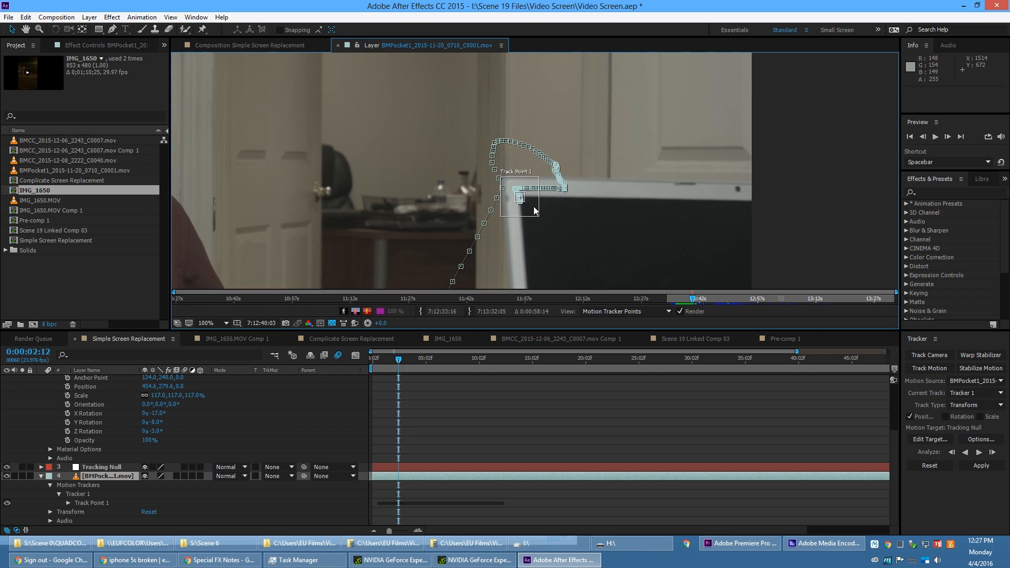
Review the tracked corner path, confirm Tracking Null as the motion target and apply the tracking data to it
drag(396, 361, 476, 361)
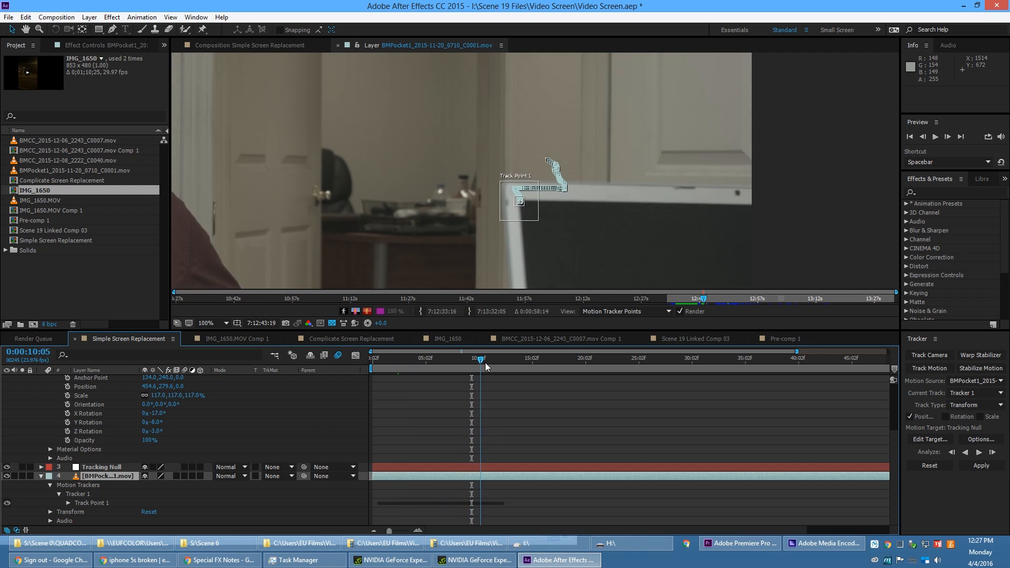
click(929, 439)
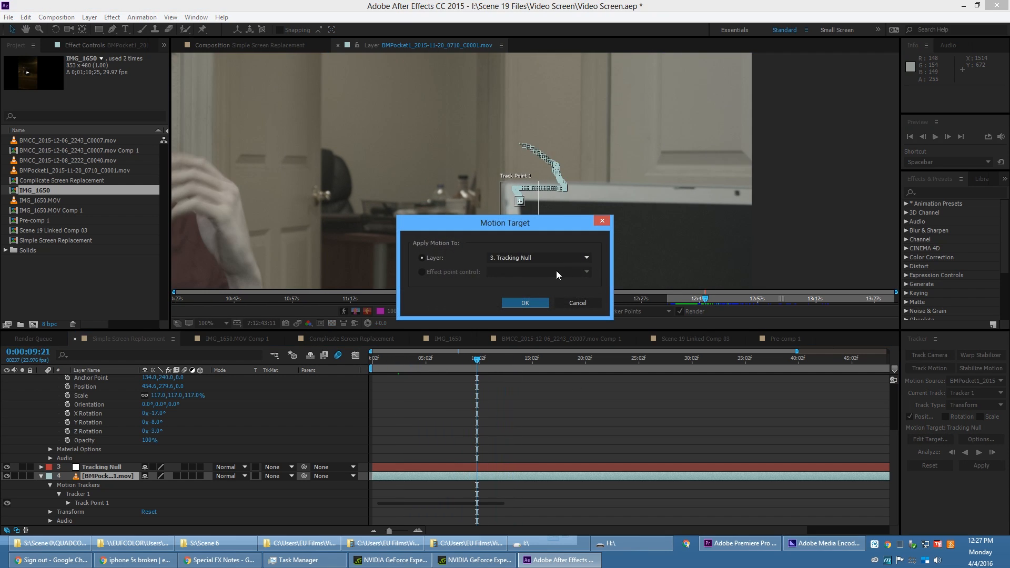
click(547, 305)
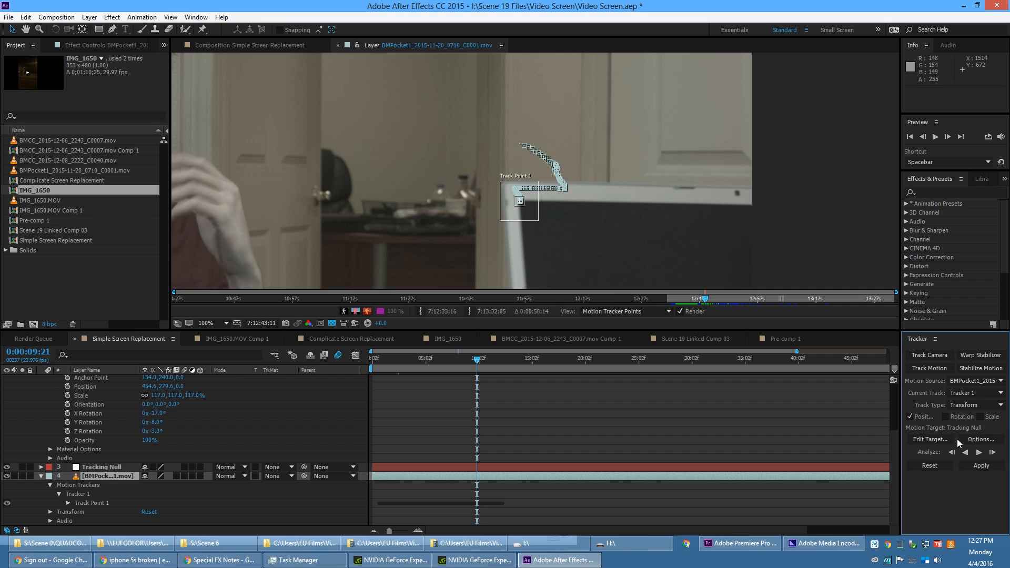
click(980, 465)
click(513, 285)
drag(483, 361, 409, 361)
scroll(127, 428, up, 3)
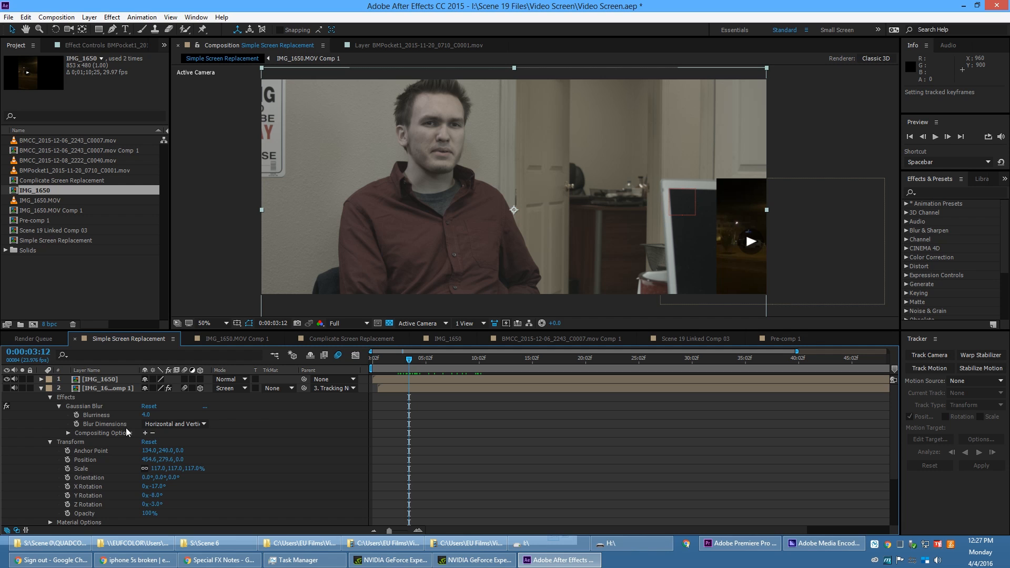
Parent the new IMG_1650 layer to the Tracking Null and scrub through the shot to check its movement
click(102, 380)
click(331, 380)
click(401, 433)
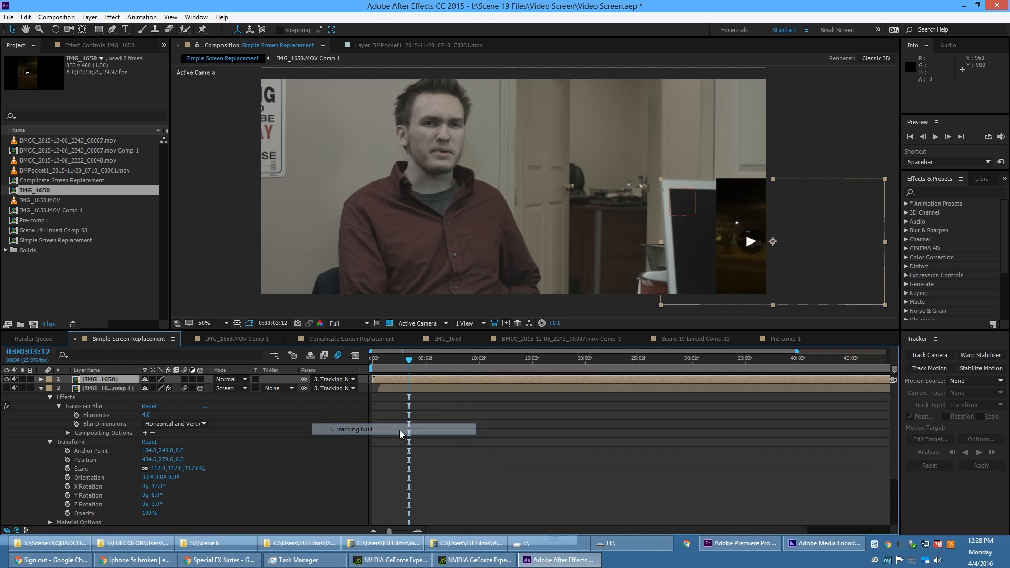
drag(426, 364, 405, 359)
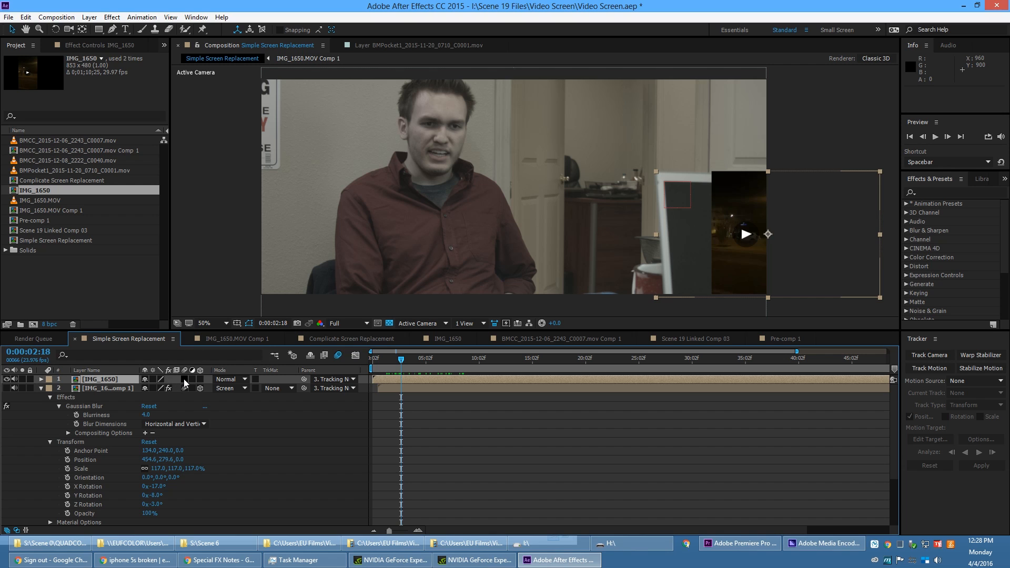
Make the IMG_1650 layer 3D and set its X Rotation to -23° and Y Rotation to -5°
click(201, 380)
scroll(789, 237, up, 2)
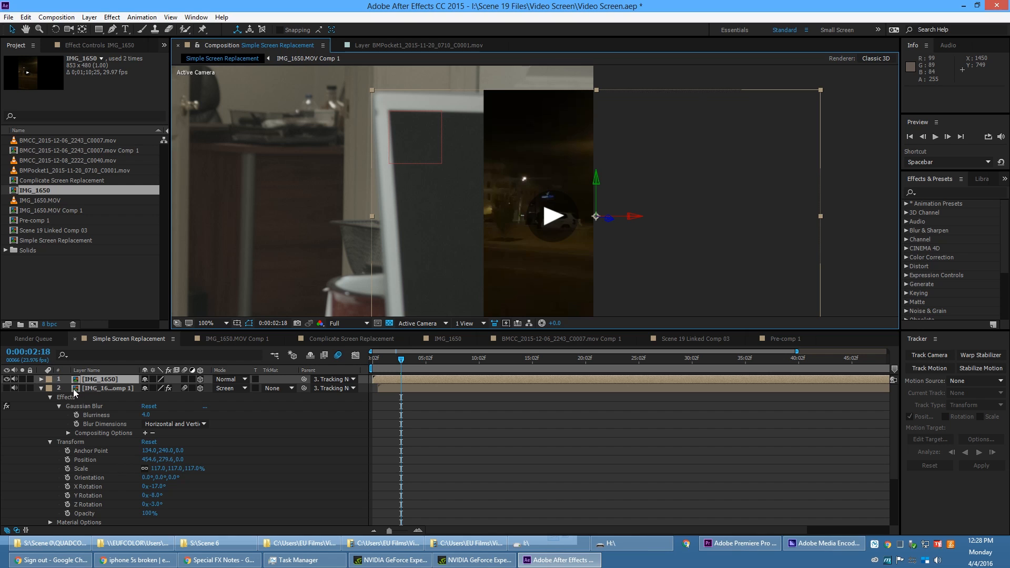
click(41, 378)
click(51, 388)
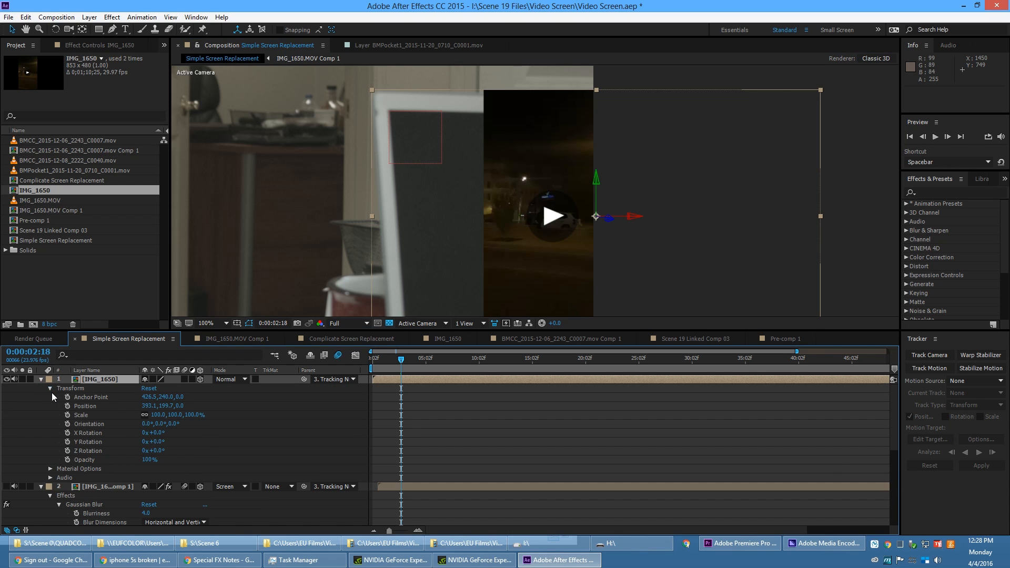
mouse_move(160, 435)
mouse_down()
mouse_move(143, 432)
mouse_move(163, 441)
mouse_up()
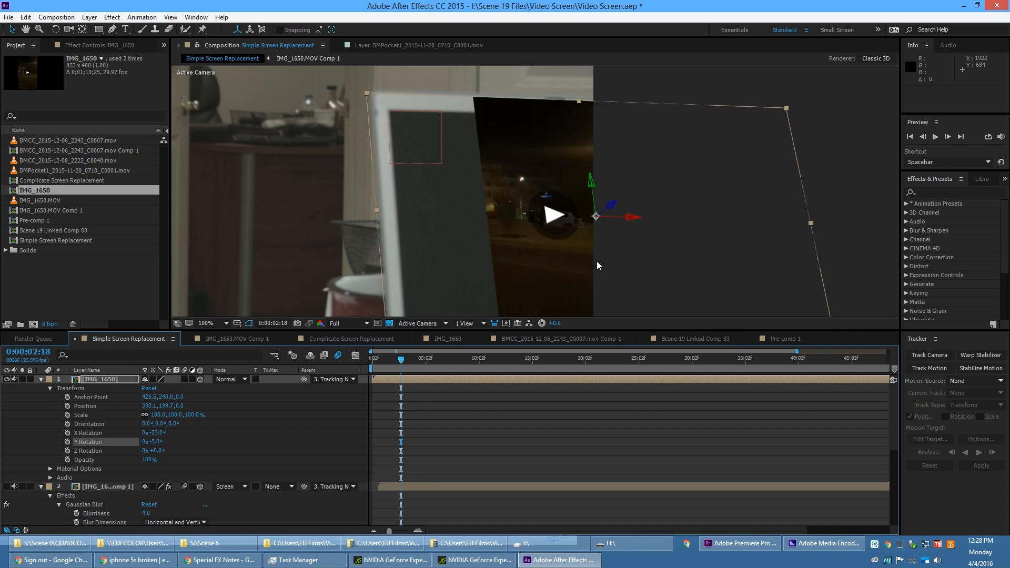
scroll(525, 258, down, 3)
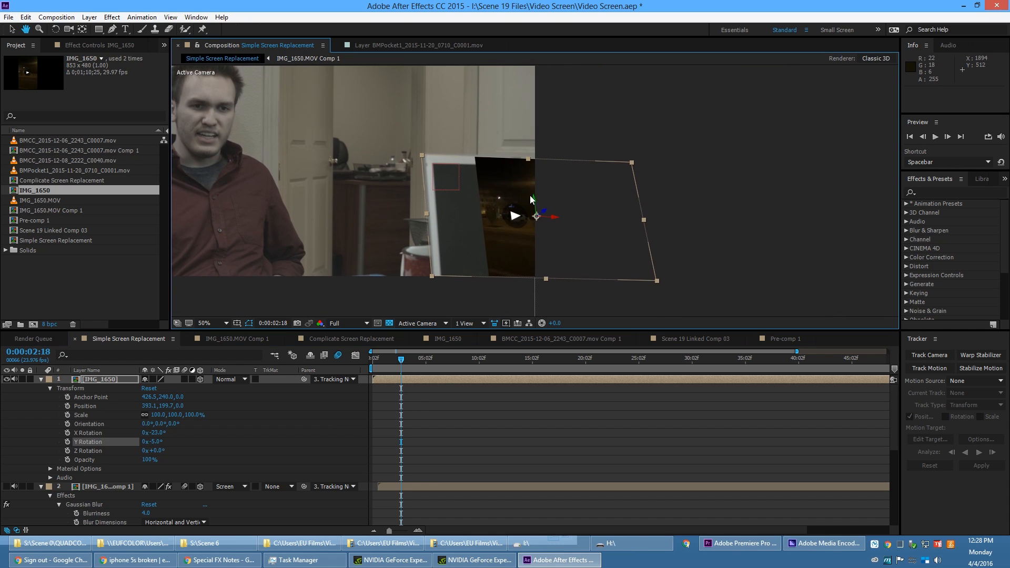
Move the IMG_1650 layer onto the laptop screen at about 448.8, 231.6, -8.2 and play back the tracked result
mouse_move(532, 199)
mouse_down()
mouse_move(576, 226)
mouse_move(550, 207)
mouse_up()
key(space)
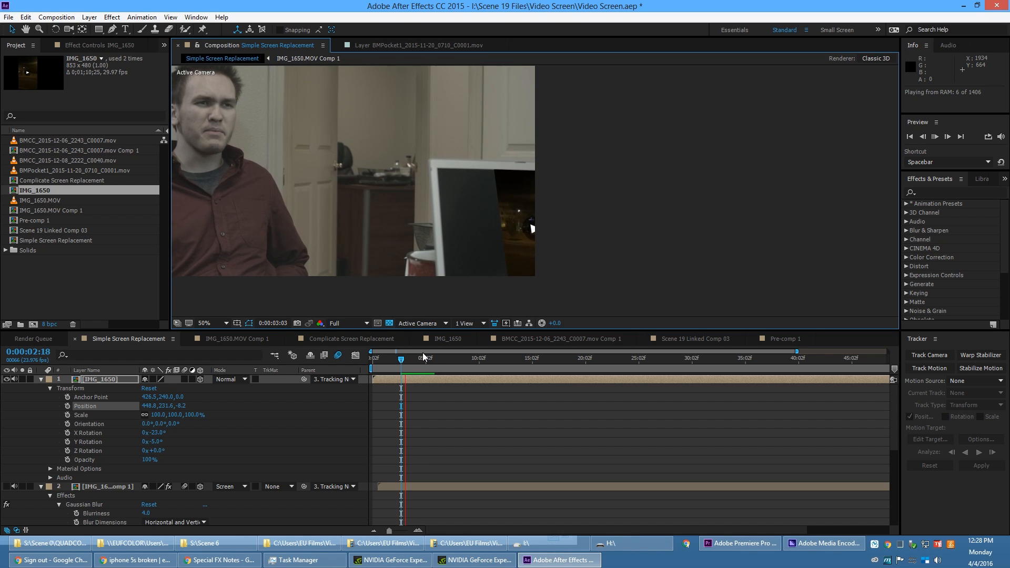
key(space)
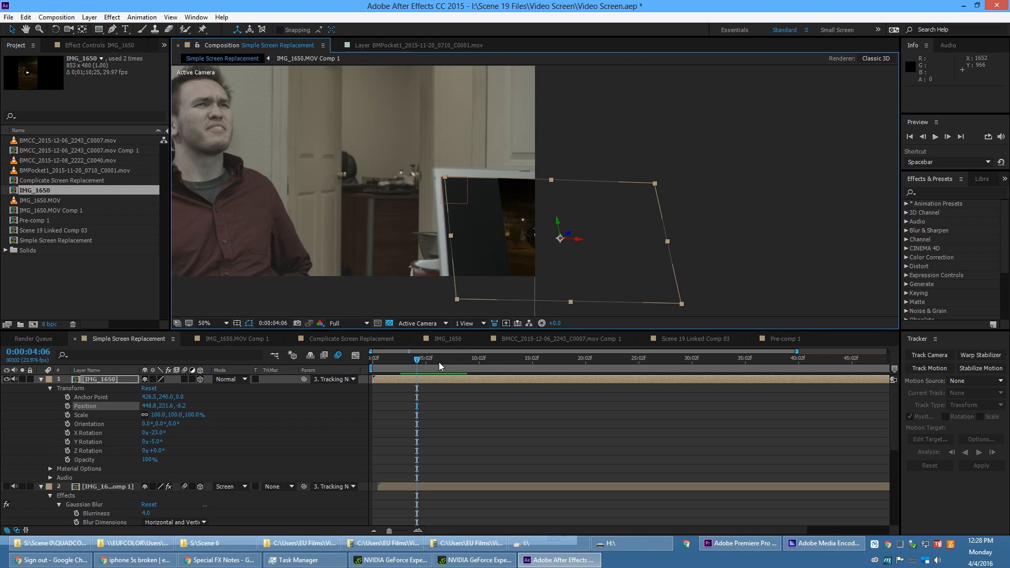
click(427, 359)
drag(429, 361, 412, 373)
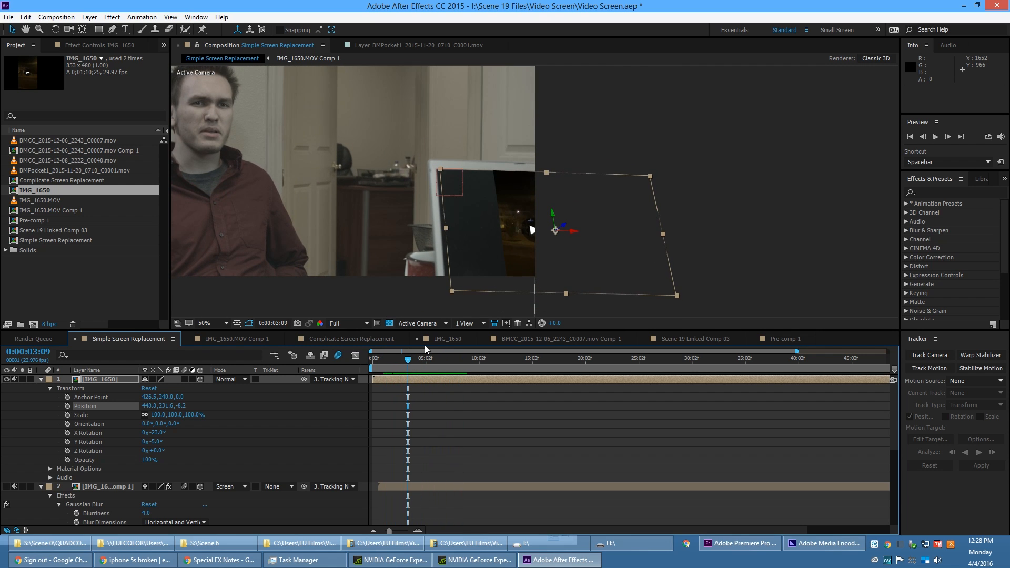
Set the IMG_1650 layer's blending mode to Screen and preview the shot from 0:00:02:10
click(226, 380)
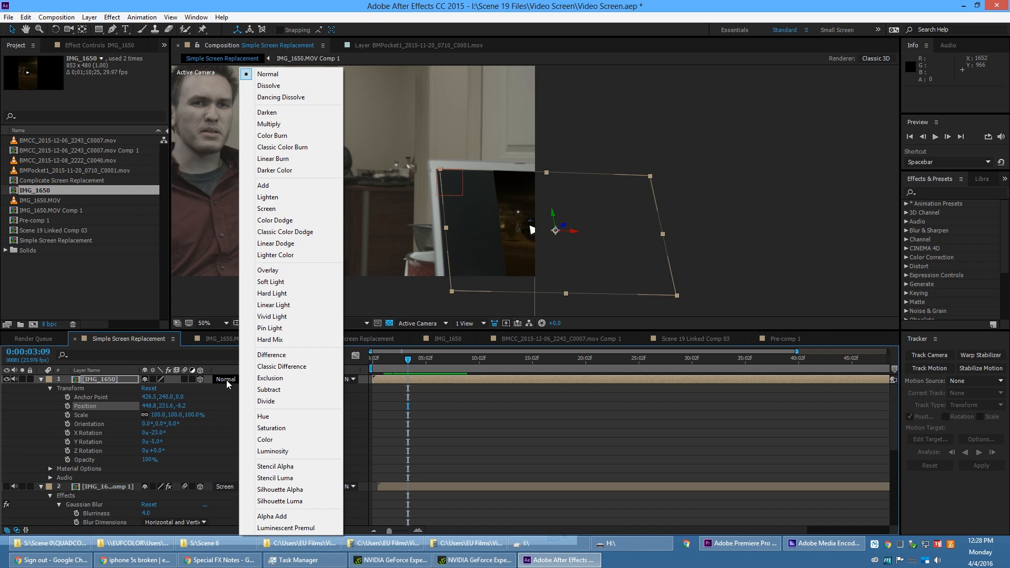
click(275, 208)
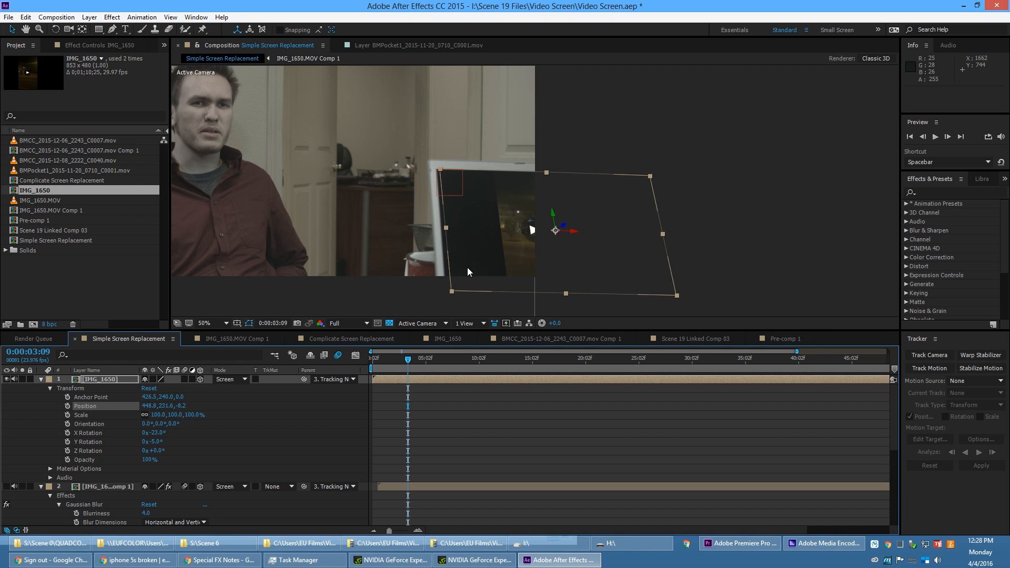
drag(417, 361, 394, 362)
key(space)
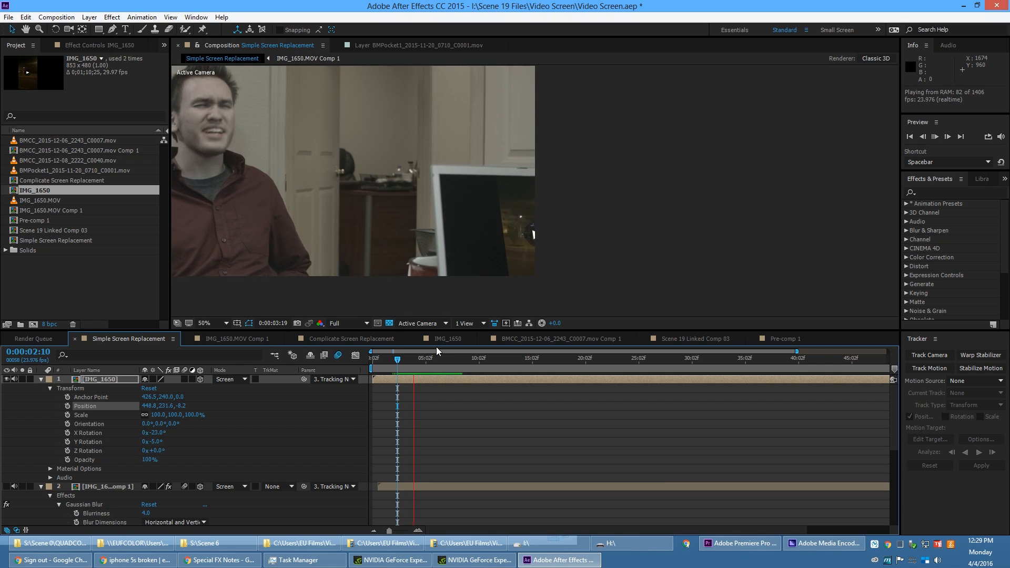
key(space)
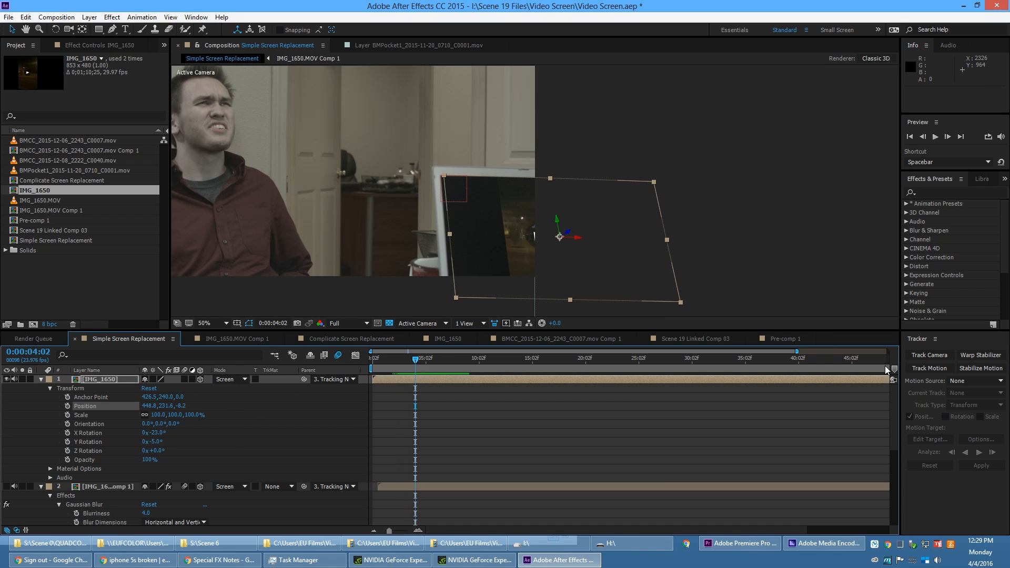
Apply a Gaussian Blur with Blurriness 3.0 to the IMG_1650 layer and preview the softened laptop screen from 0:00:05:18
click(964, 191)
text(bl)
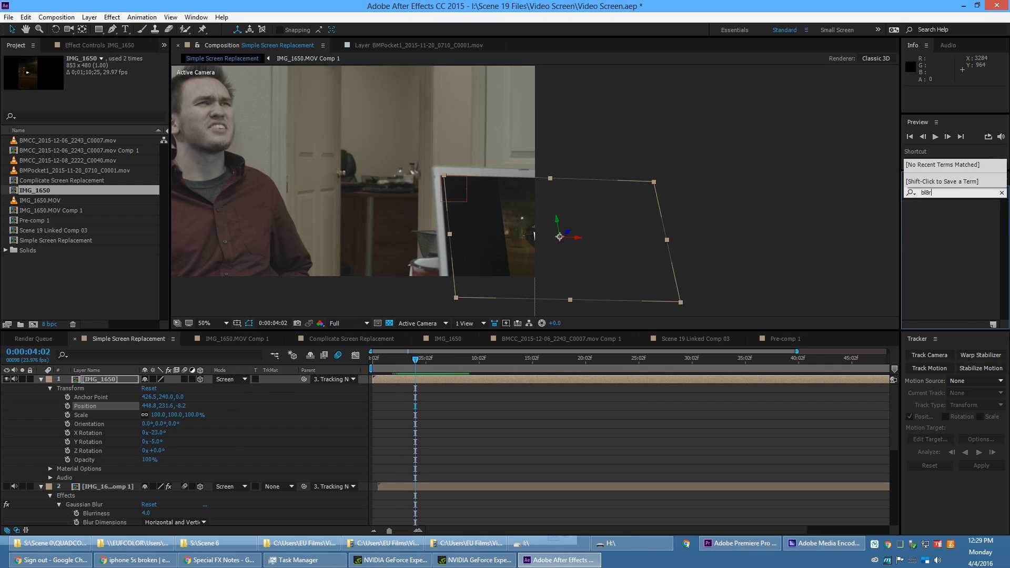
text(ur)
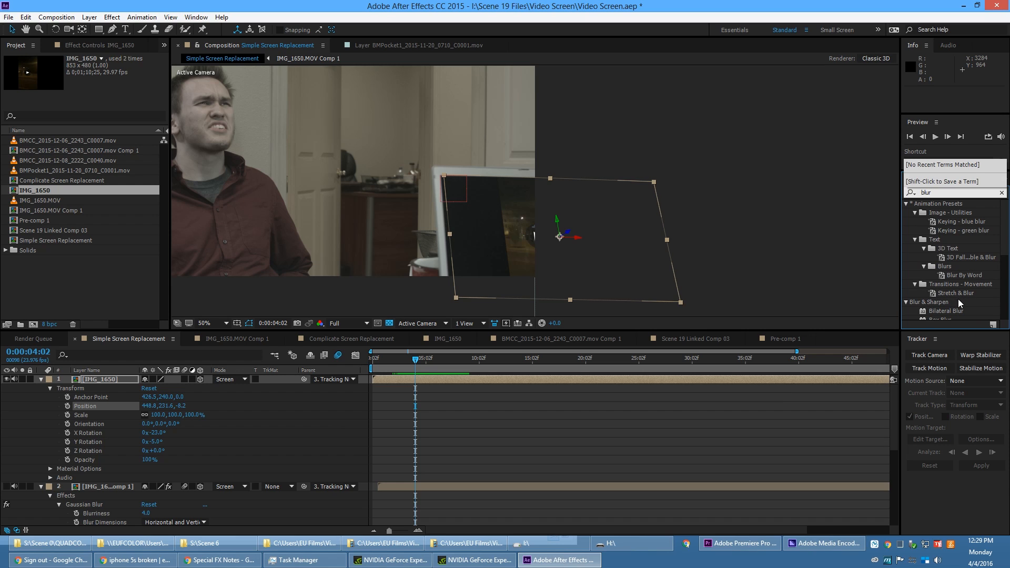
scroll(958, 303, down, 4)
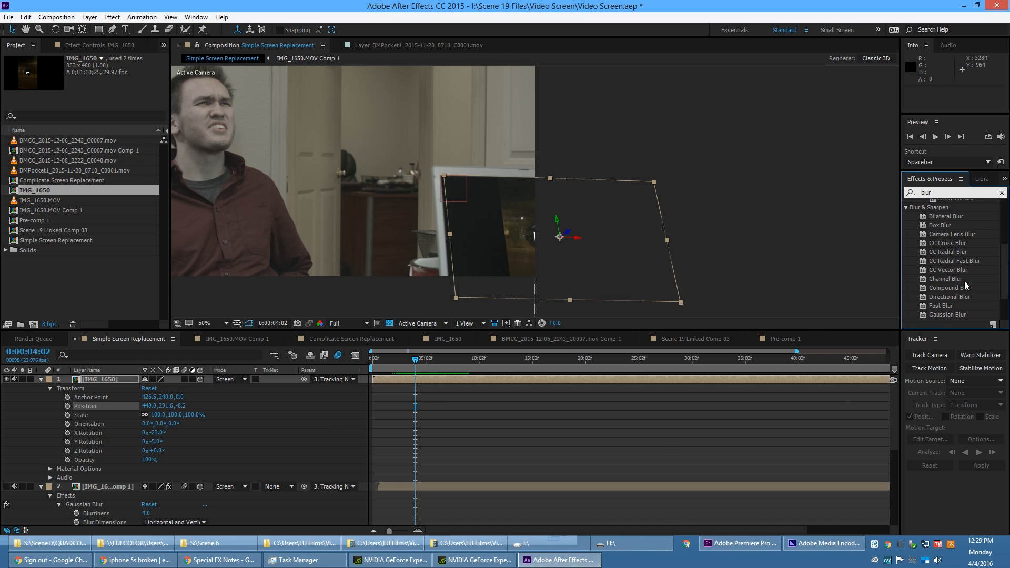
click(964, 282)
drag(962, 313, 559, 380)
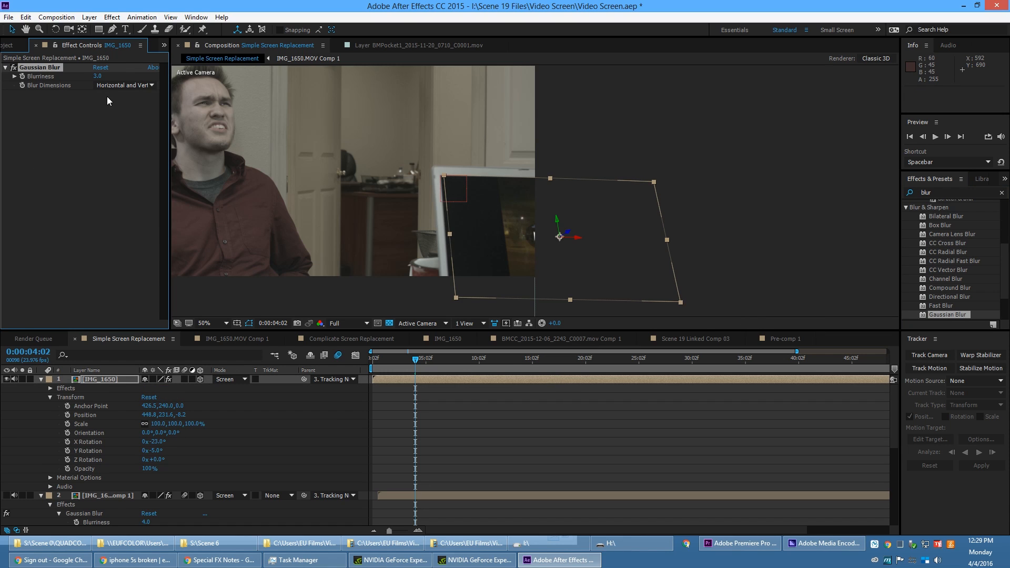
scroll(554, 224, up, 1)
drag(496, 226, 521, 186)
click(431, 359)
key(space)
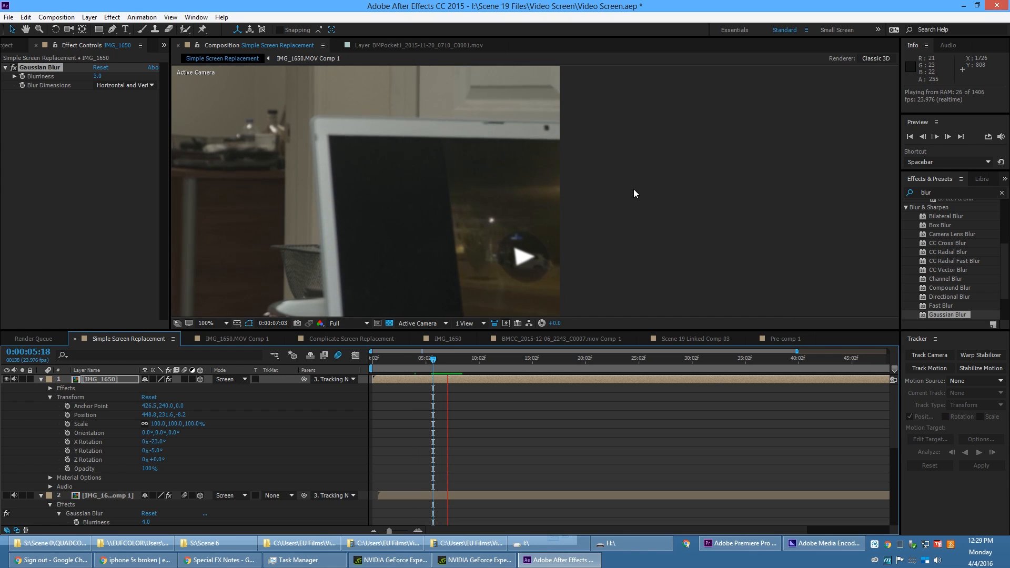
key(space)
Hide the new IMG_1650 layer, show the original IMG_1650.MOV Comp 1 screen layer and preview it
click(7, 379)
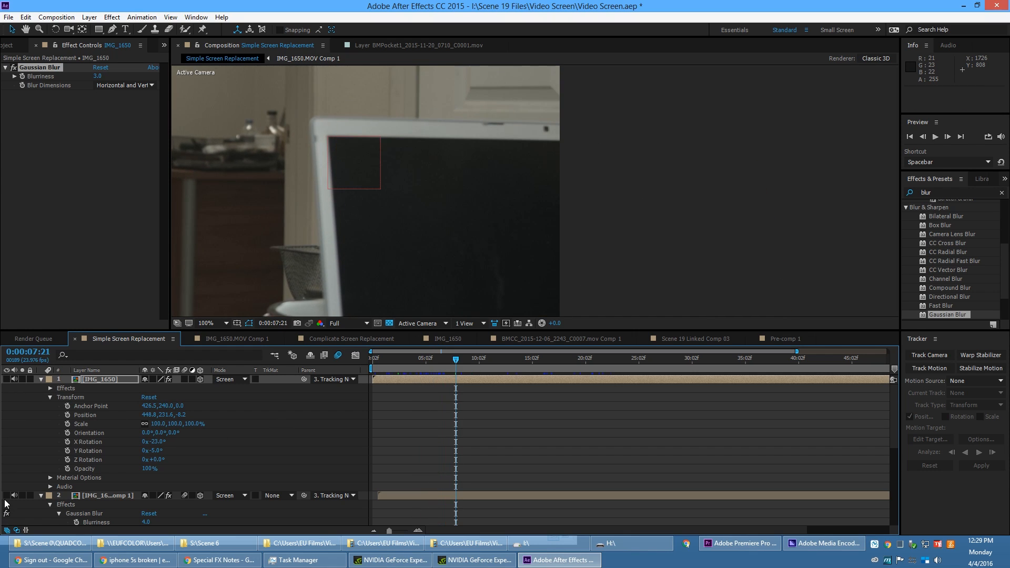
click(6, 495)
key(space)
mouse_move(469, 358)
mouse_down()
mouse_move(497, 361)
mouse_move(481, 361)
mouse_up()
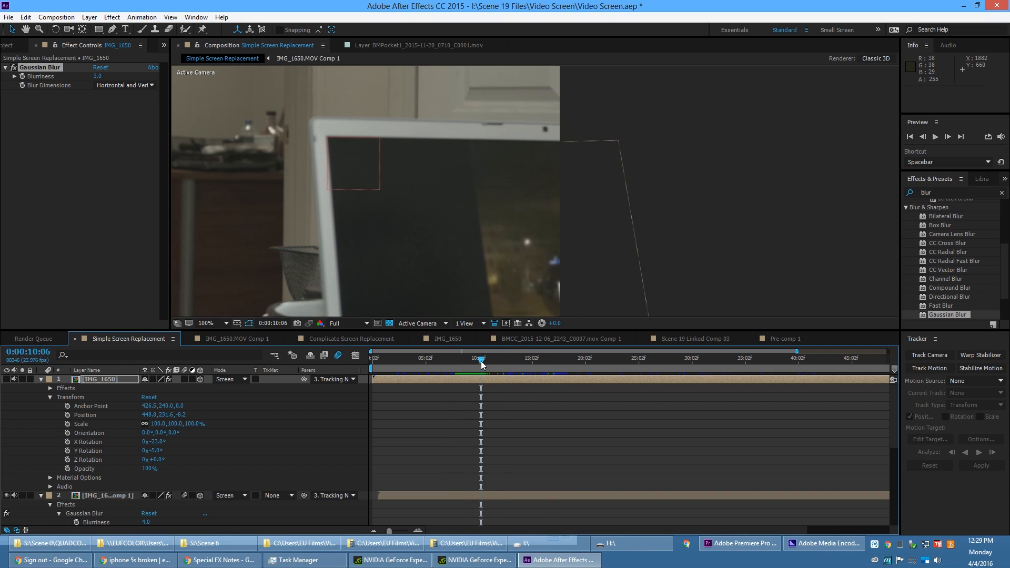
Open the Complicate Screen Replacement comp and review the replaced laptop screen around 0:00:04:21 to 0:00:06:17
click(312, 339)
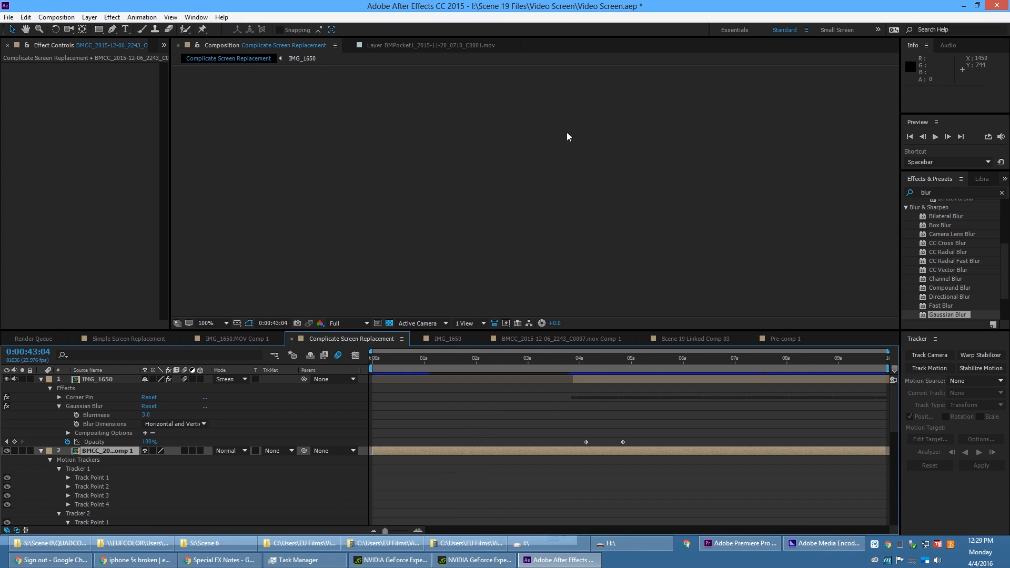
scroll(579, 194, up, 2)
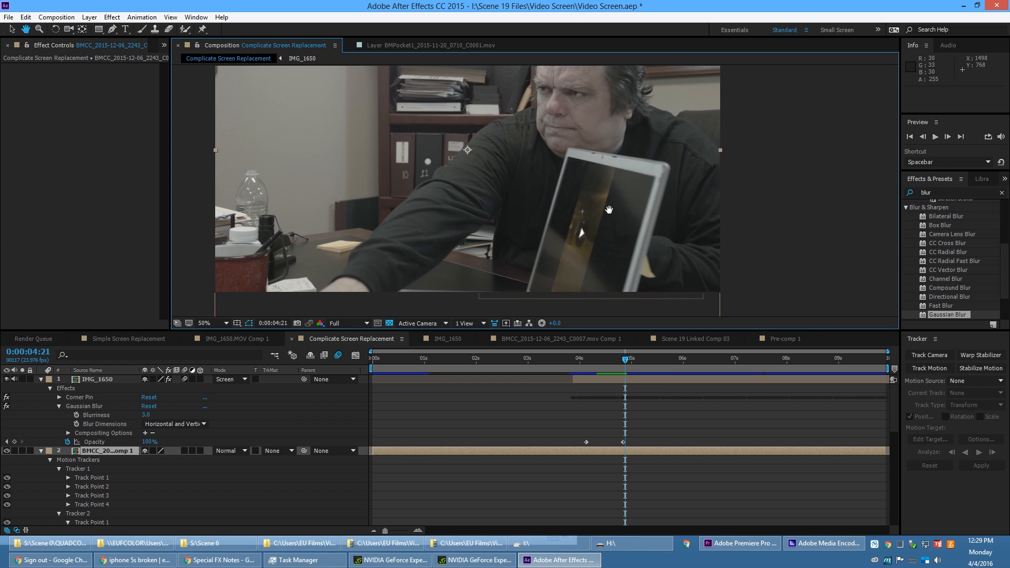
click(598, 366)
drag(598, 366, 722, 377)
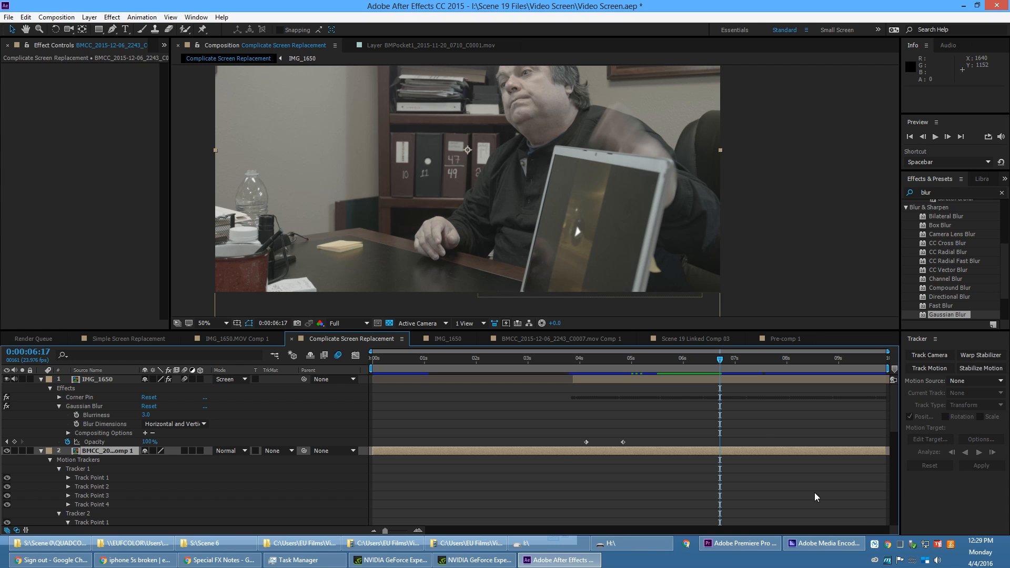
key(space)
drag(731, 372, 700, 380)
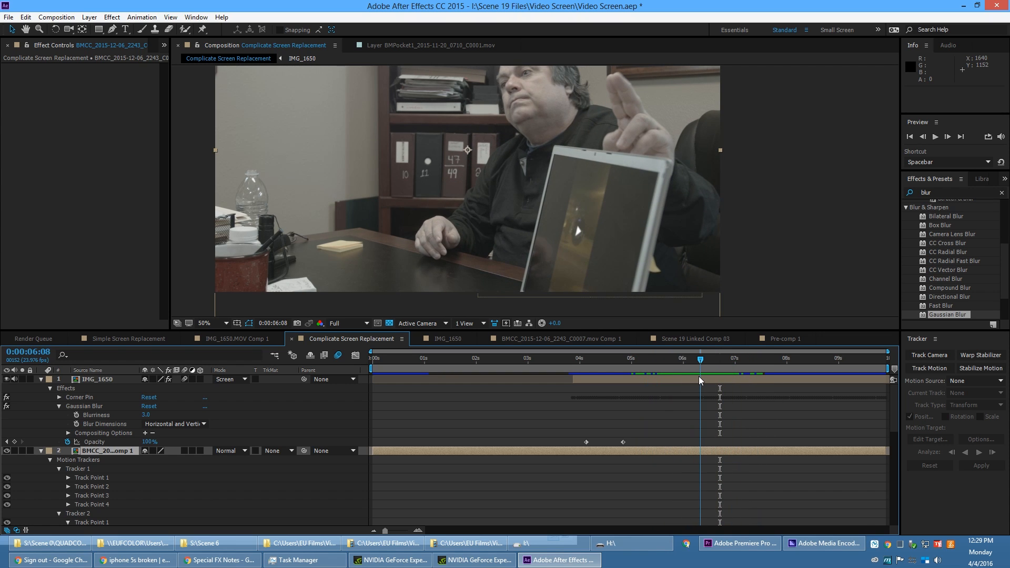
Set the tracker's motion source to BMCC_2015-12-06_2243_C0007.mov Comp 1 and display its Tracker 2 perspective corner pin points
scroll(151, 471, down, 11)
scroll(151, 471, up, 5)
scroll(151, 470, up, 3)
click(964, 379)
click(963, 400)
drag(567, 129, 556, 164)
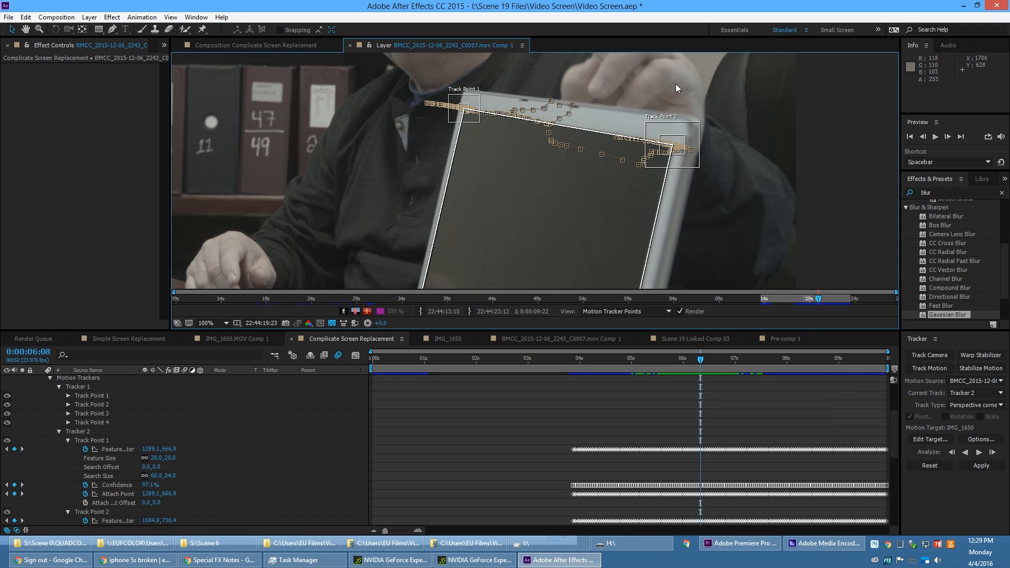
click(986, 405)
click(986, 405)
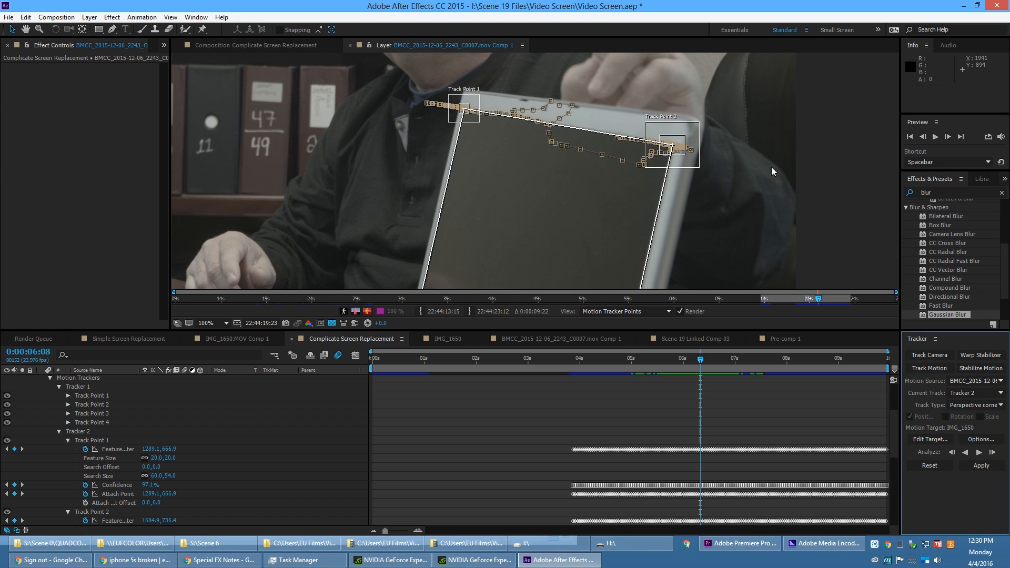
Examine Tracker 2's four perspective corner pin points, including Track Points 3 and 4 at the base of the laptop screen, at 0:00:08:06
key(space)
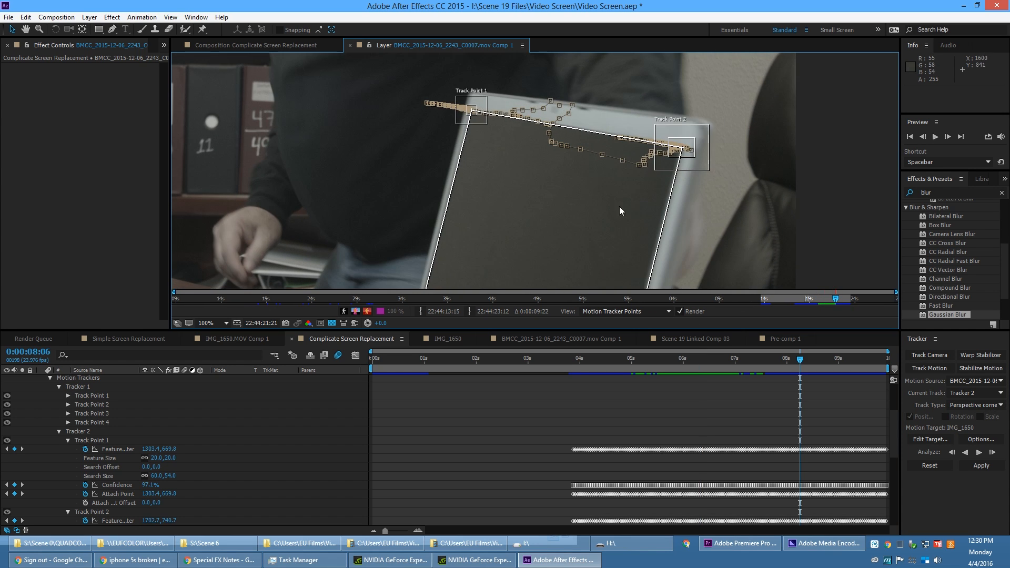
drag(477, 271, 551, 109)
drag(674, 198, 640, 182)
key(v)
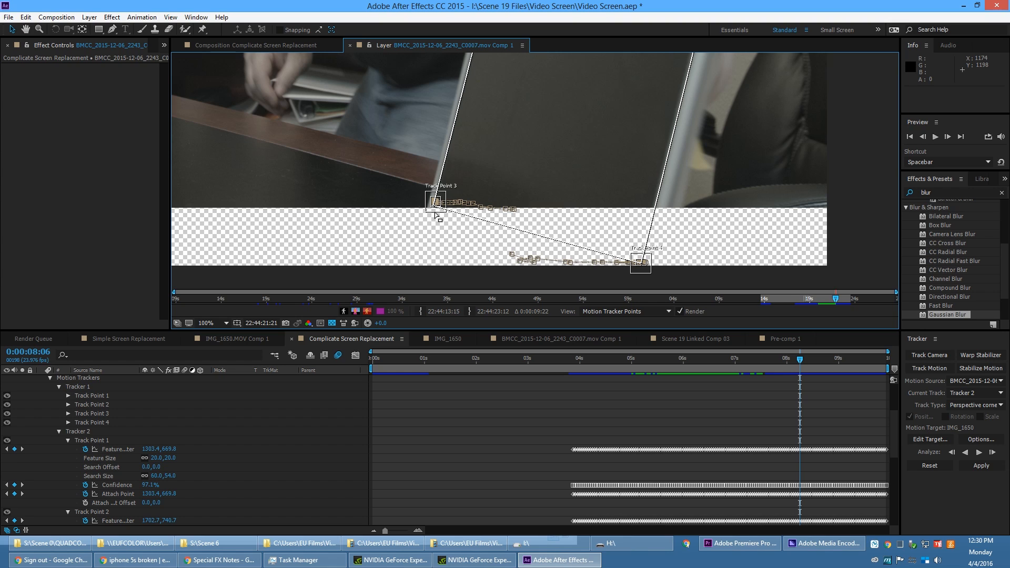
key(h)
mouse_move(683, 135)
mouse_down()
mouse_move(662, 229)
mouse_move(678, 150)
mouse_up()
key(v)
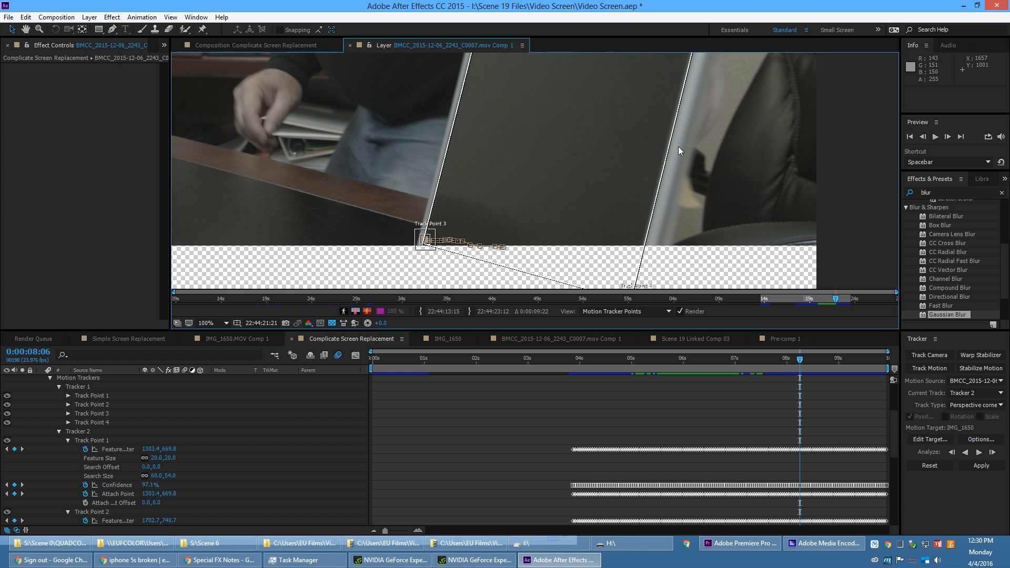
key(h)
drag(590, 211, 593, 139)
key(v)
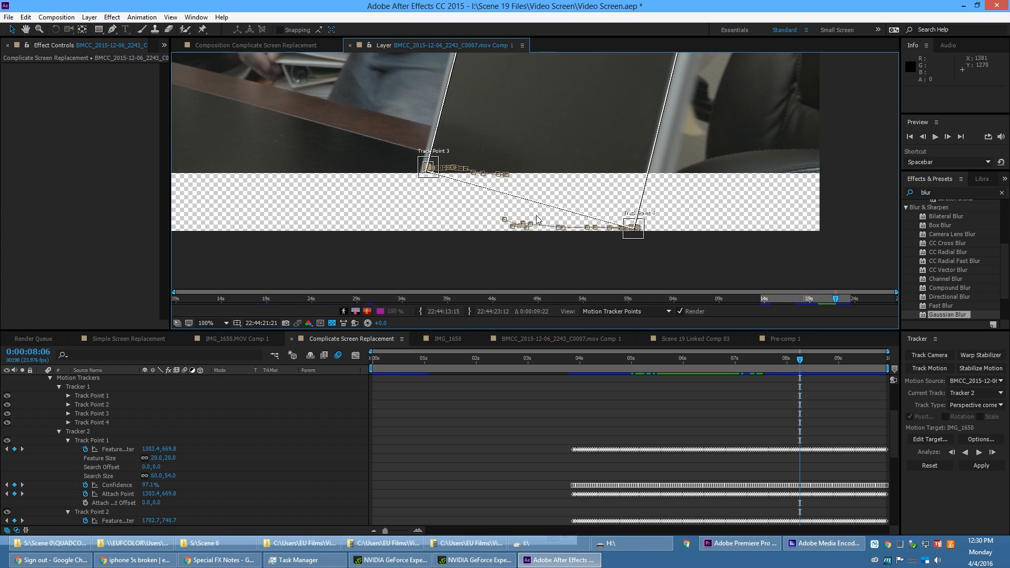
scroll(629, 218, up, 1)
key(h)
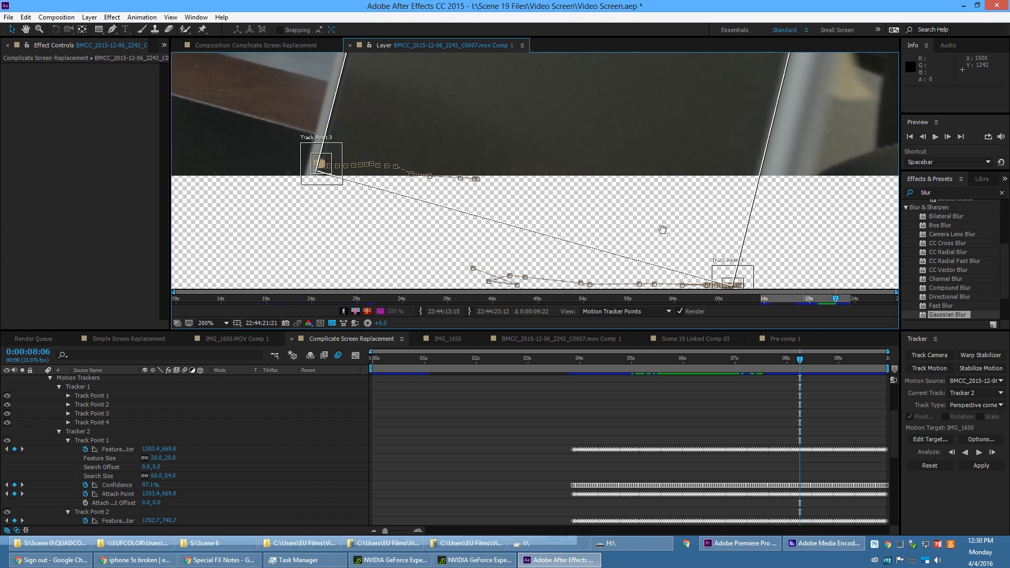
drag(662, 230, 641, 177)
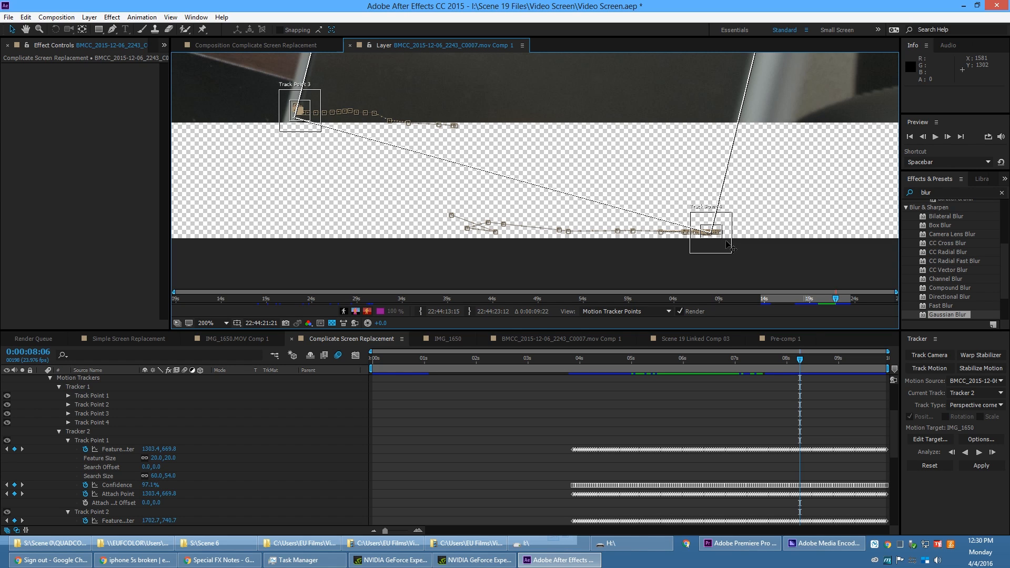
Examine Track Point 4 and its motion path up close from 0:00:06:20, then the whole tracked screen outline at 0:00:08:20
drag(806, 361, 726, 362)
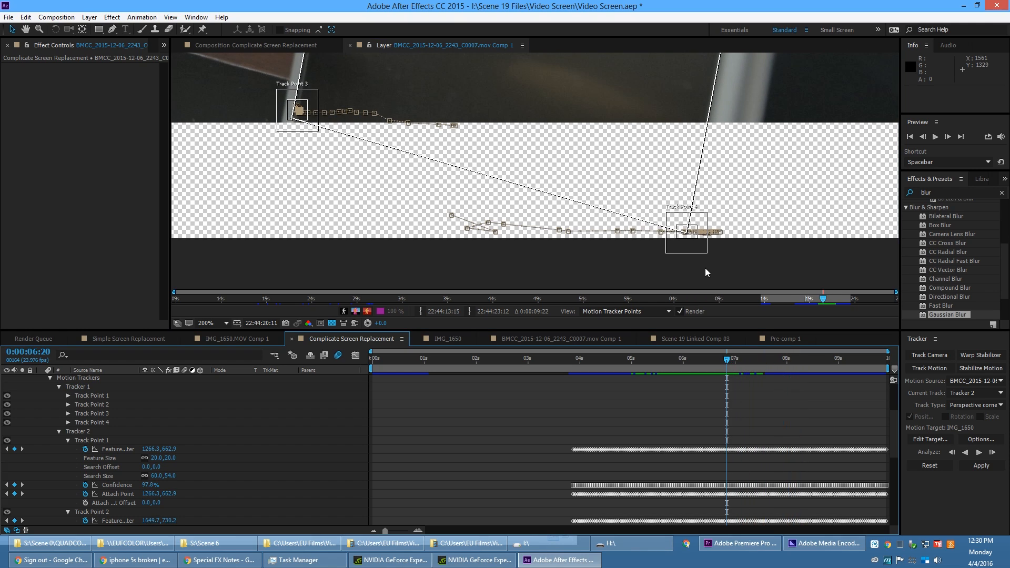
click(690, 235)
scroll(712, 230, up, 1)
mouse_move(717, 239)
mouse_down()
mouse_move(681, 225)
mouse_move(721, 254)
mouse_up()
key(space)
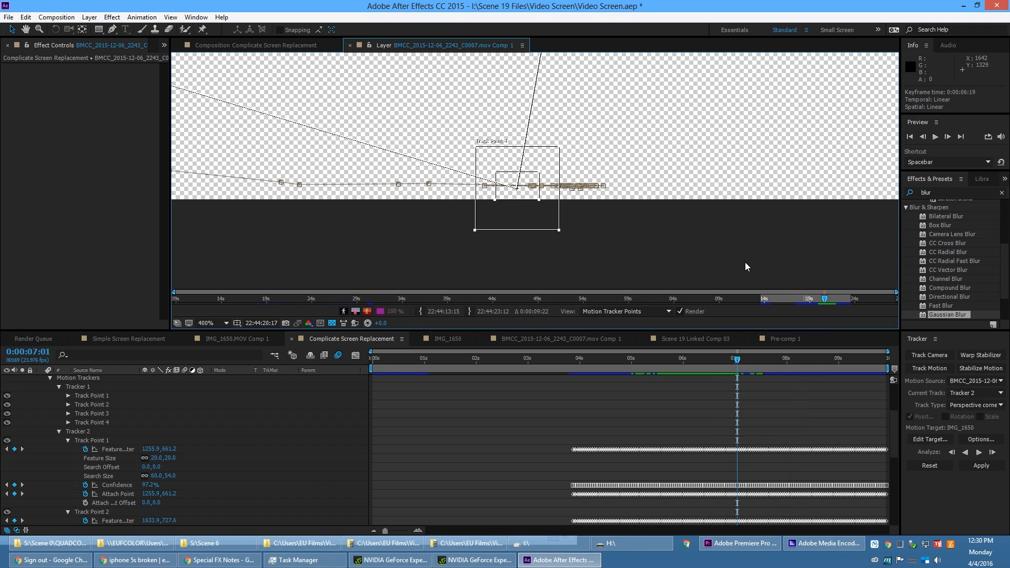
scroll(525, 84, down, 2)
drag(524, 95, 595, 237)
scroll(595, 236, down, 2)
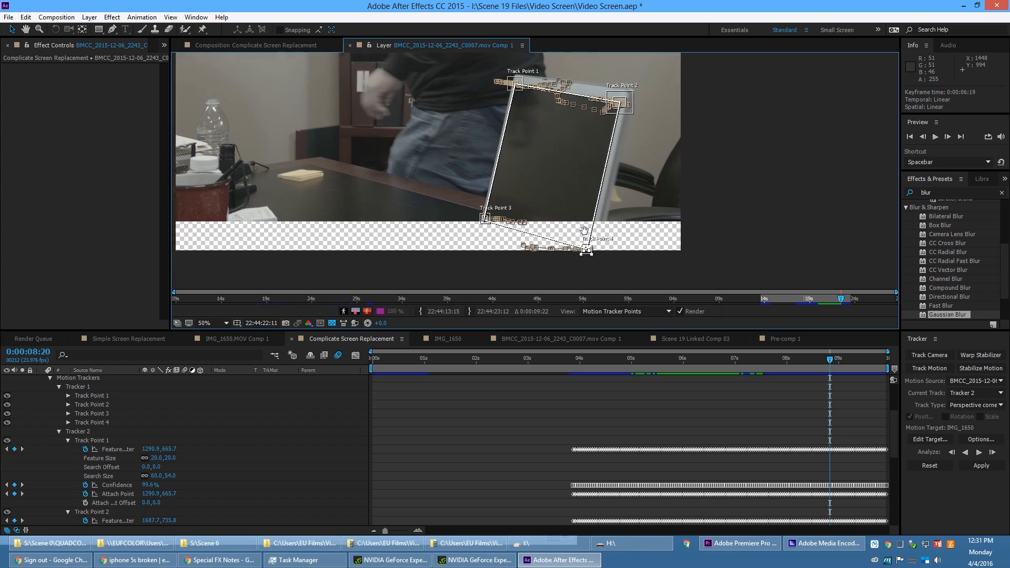
drag(607, 203, 608, 249)
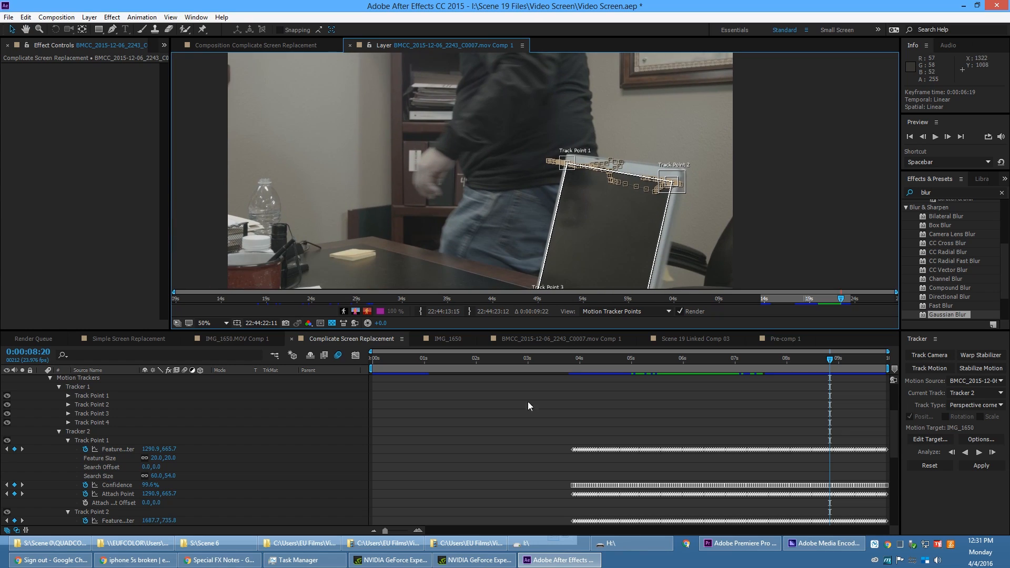
Switch to Premiere Pro and review the finished laptop shot in the DA MASTER TIMELINE sequence around 00:35:36:04
click(731, 547)
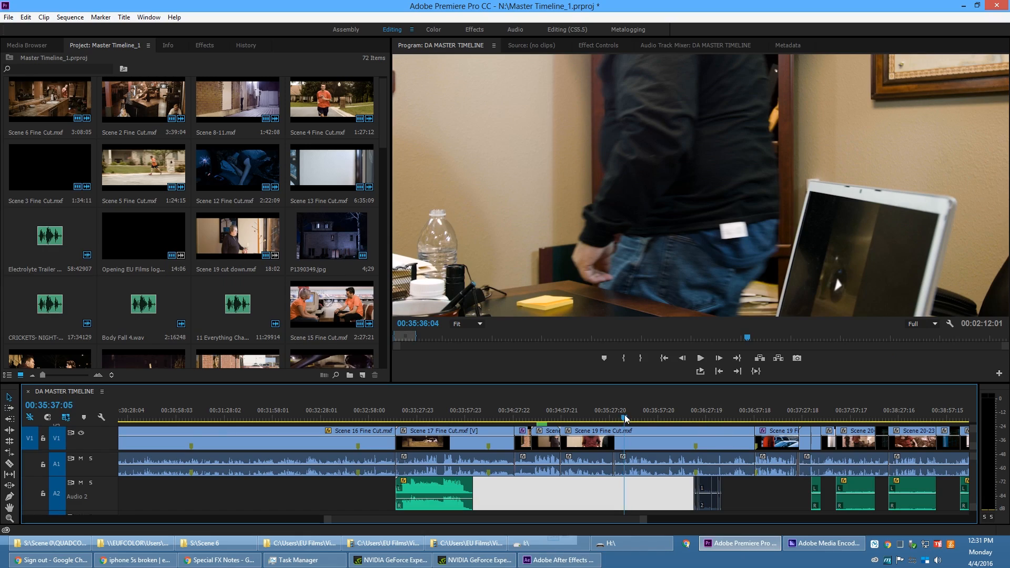
mouse_move(630, 419)
mouse_down()
mouse_move(608, 418)
mouse_move(621, 430)
mouse_up()
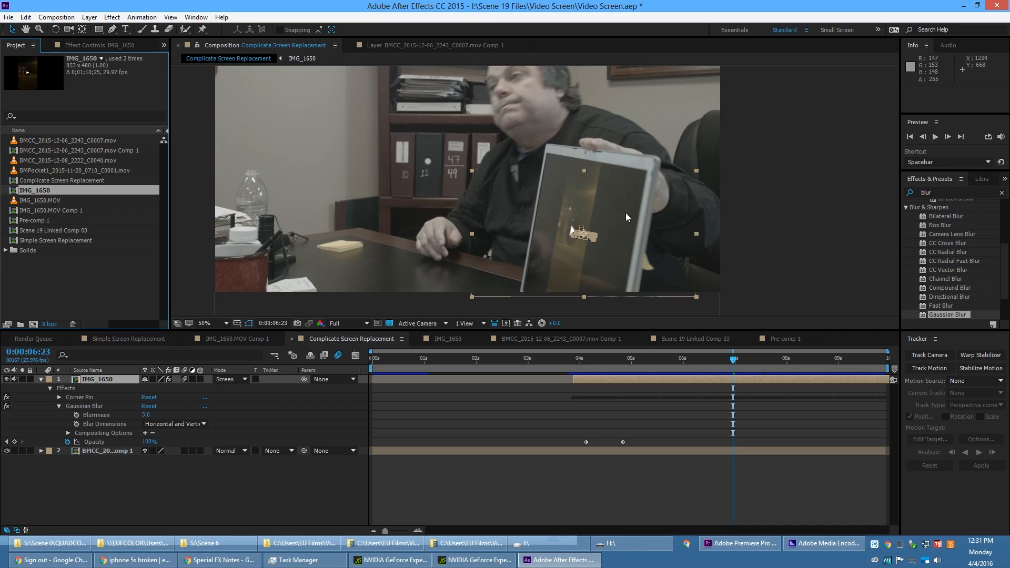
Add the IMG_1650 comp as the top layer and place it over the laptop screen at position 1478.0, 836.0
drag(120, 373, 63, 376)
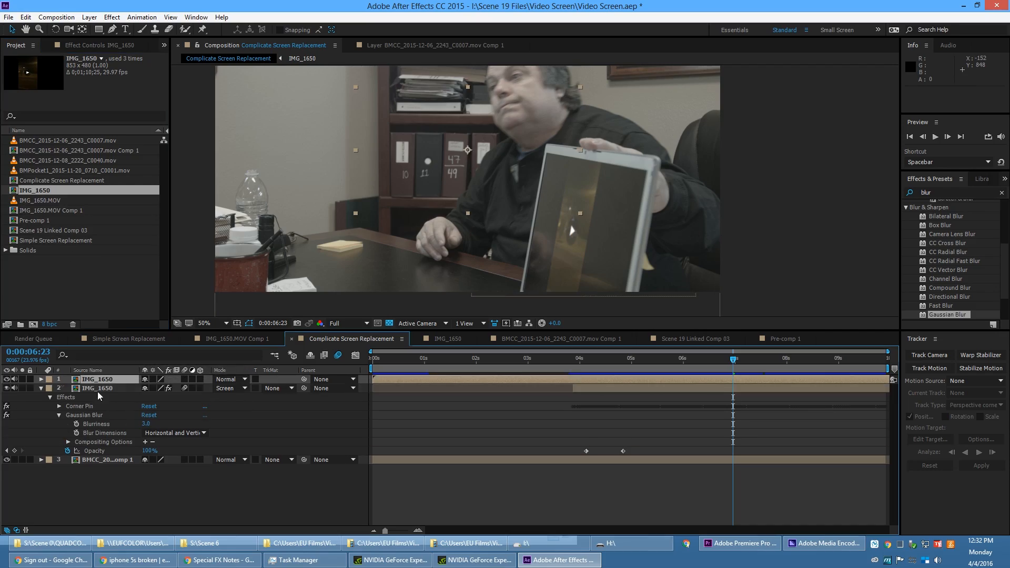
drag(489, 184, 601, 258)
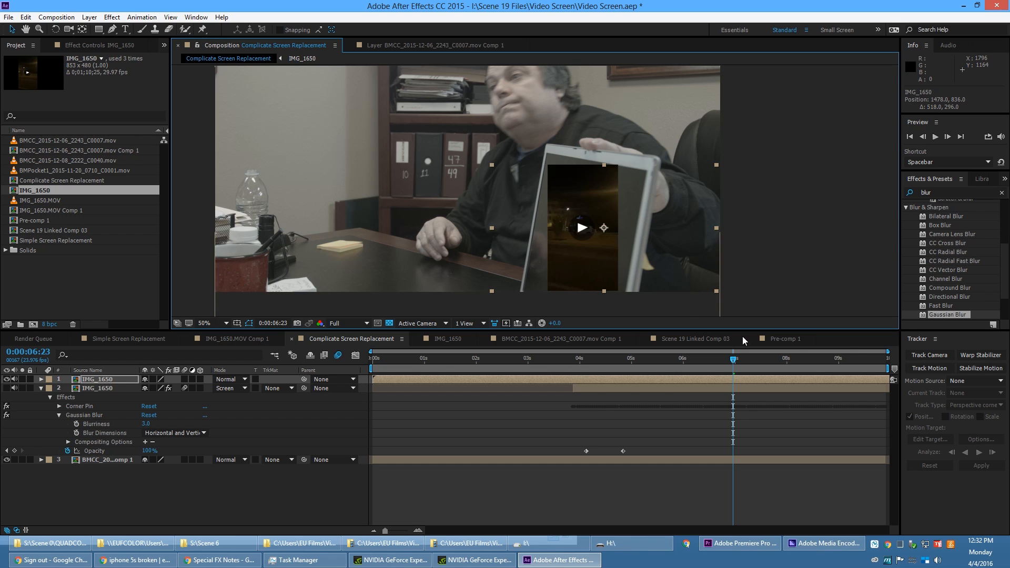
Apply the BMCC_2015-12-06_2243_C0007.mov Comp 1 layer's Tracker 2 perspective corner pin to layer 1, IMG_1650
click(976, 380)
click(978, 433)
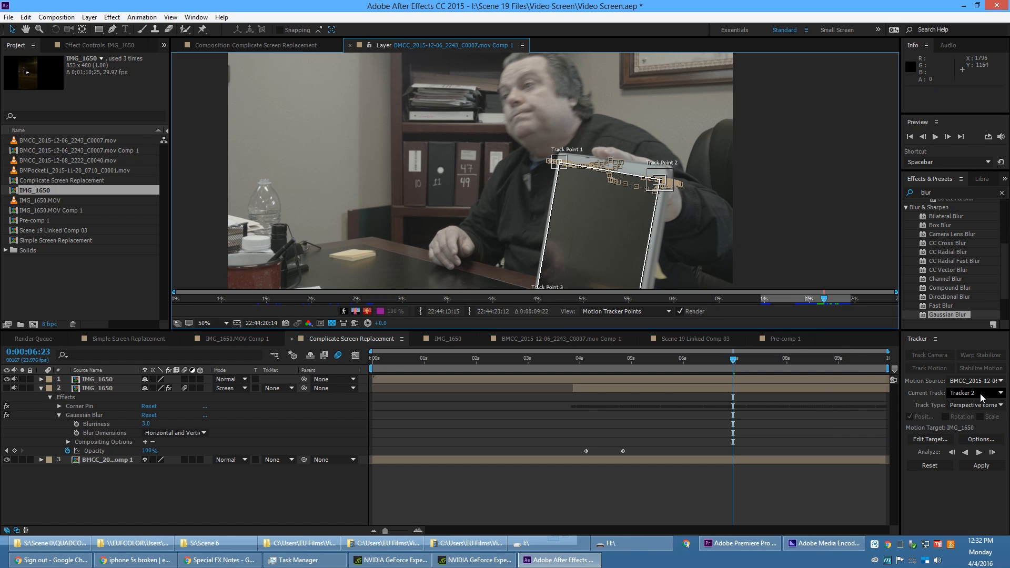
click(948, 440)
click(502, 258)
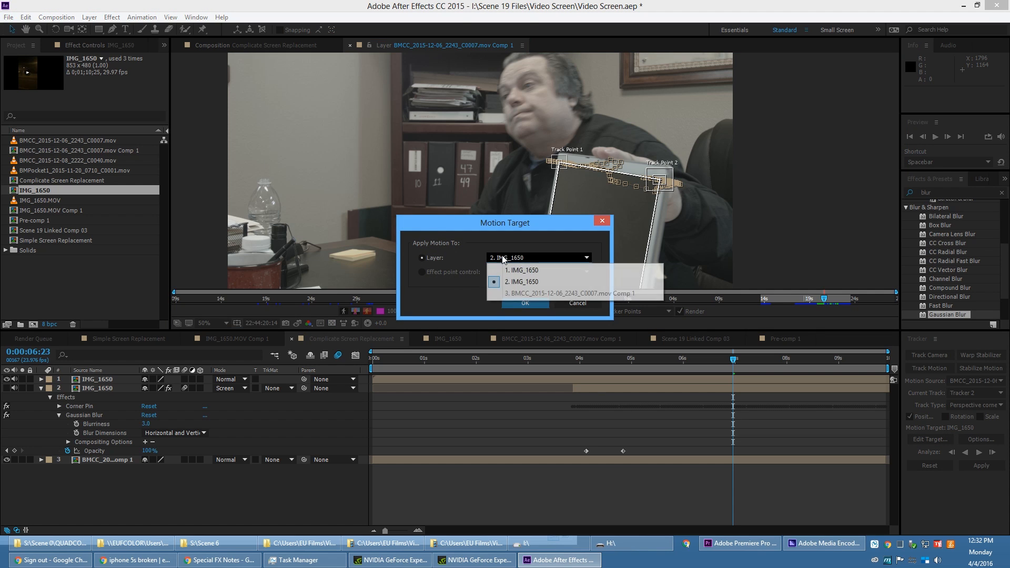
click(555, 271)
click(537, 304)
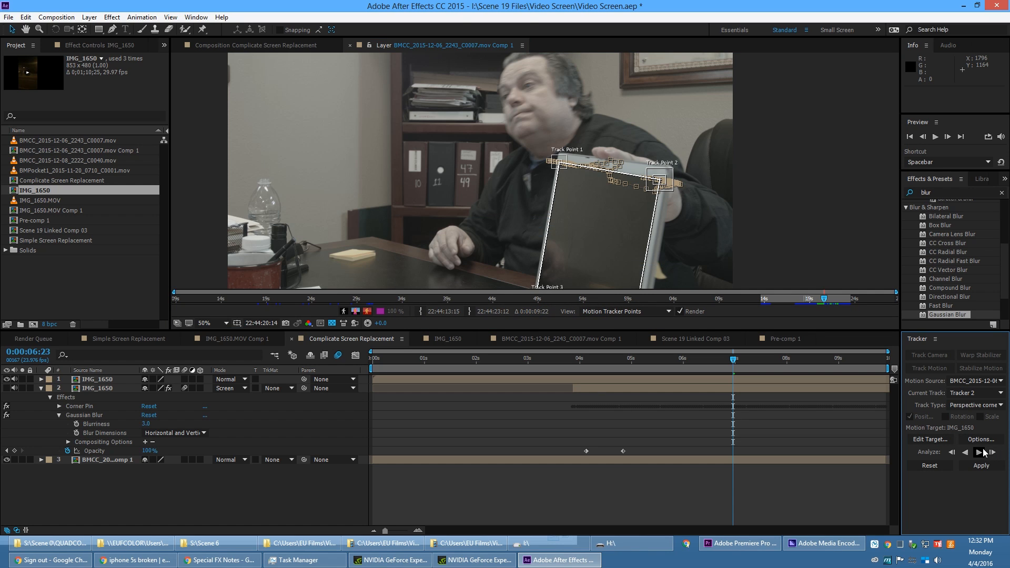
click(980, 466)
Preview the corner-pinned screen in the Complicate Screen Replacement comp and look at the source IMG_1650 comp
drag(724, 367, 664, 367)
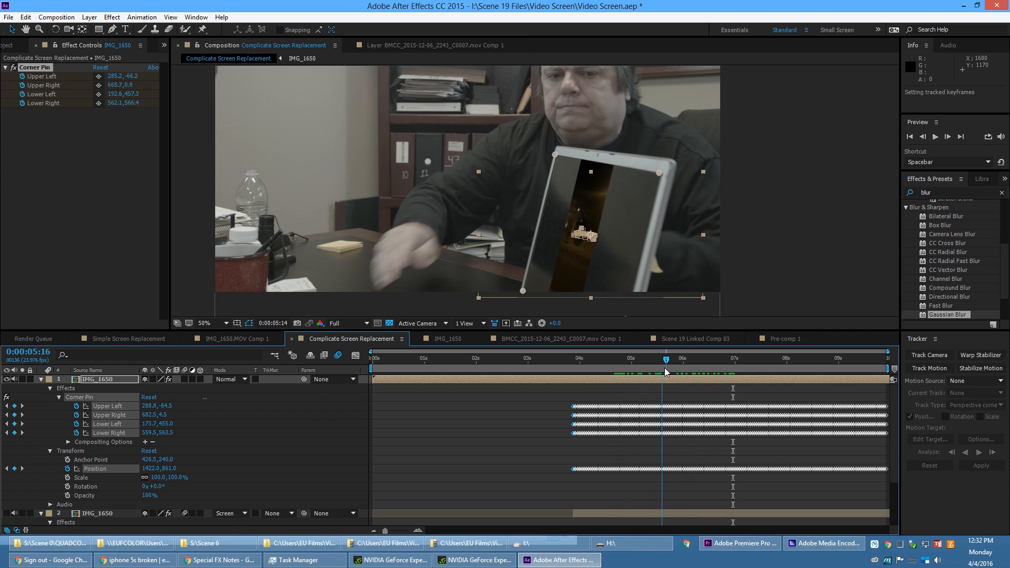
key(space)
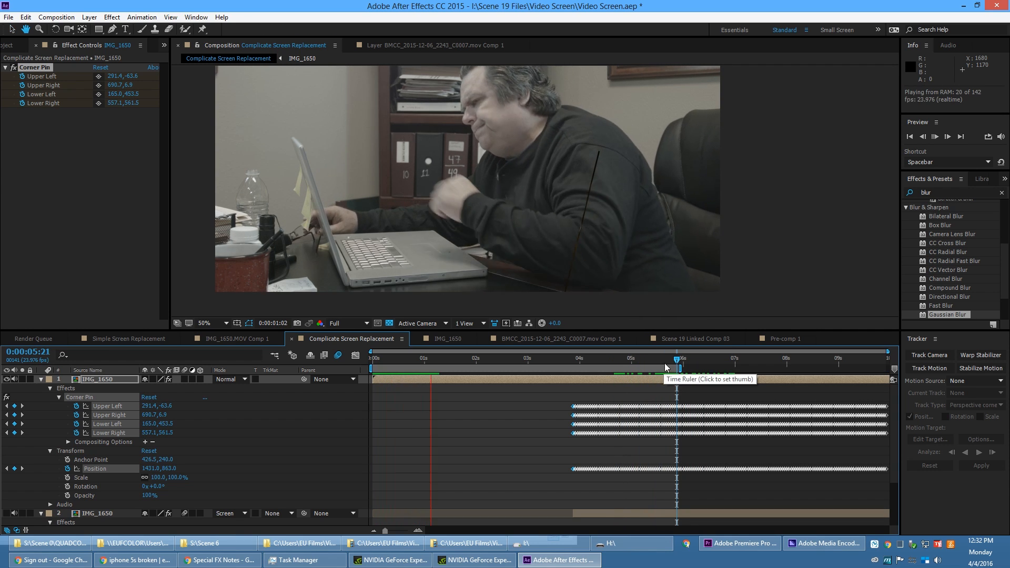
drag(525, 360, 661, 386)
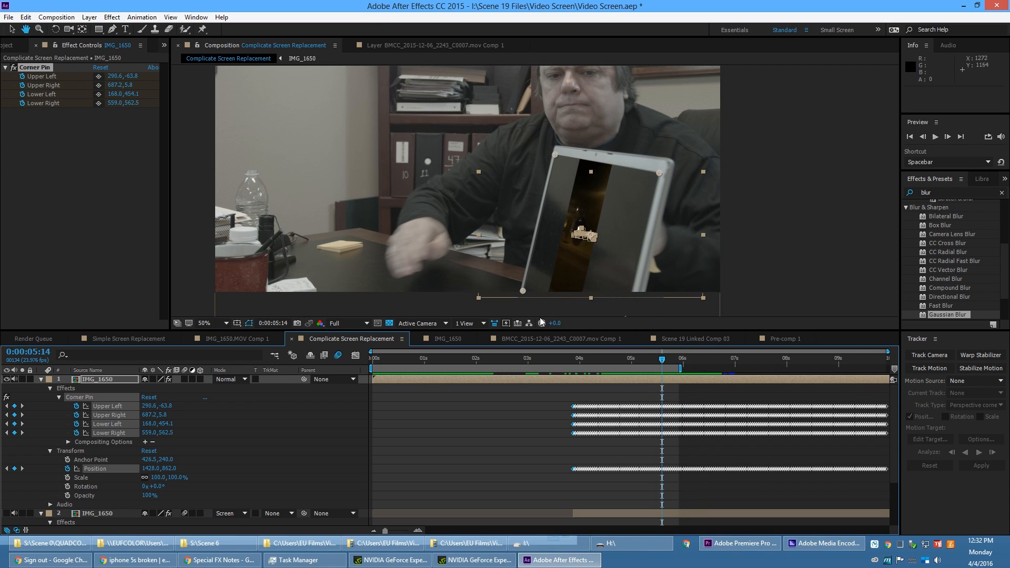
click(465, 338)
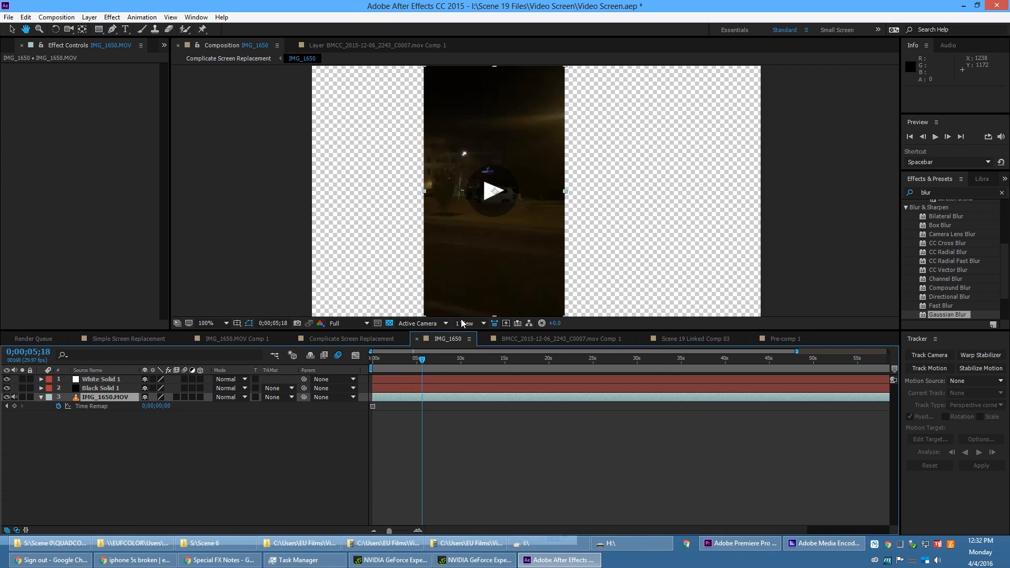
click(333, 339)
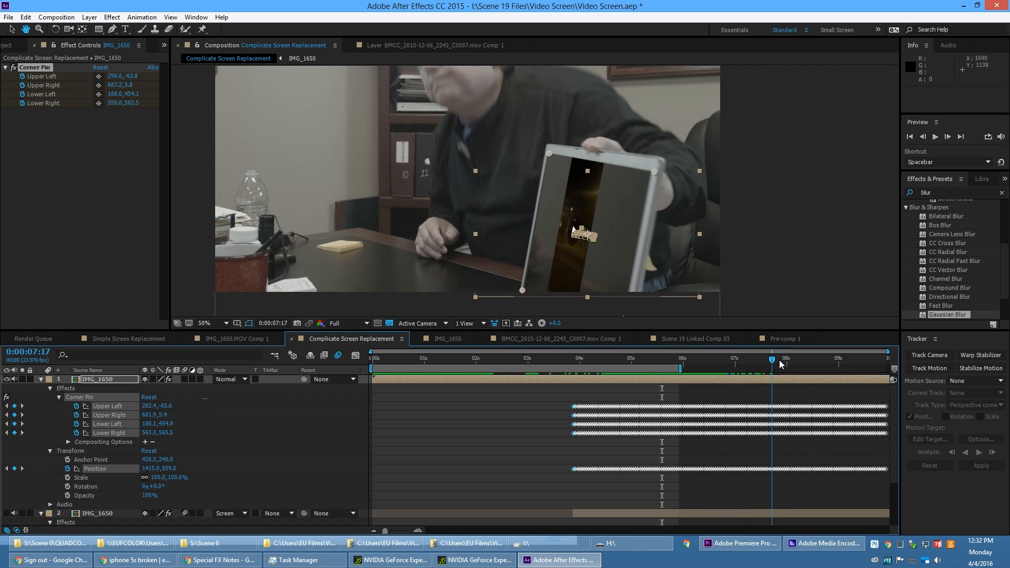
key(space)
Set the top IMG_1650 layer's blending mode to Screen and check the result at 0:00:04:09
click(230, 379)
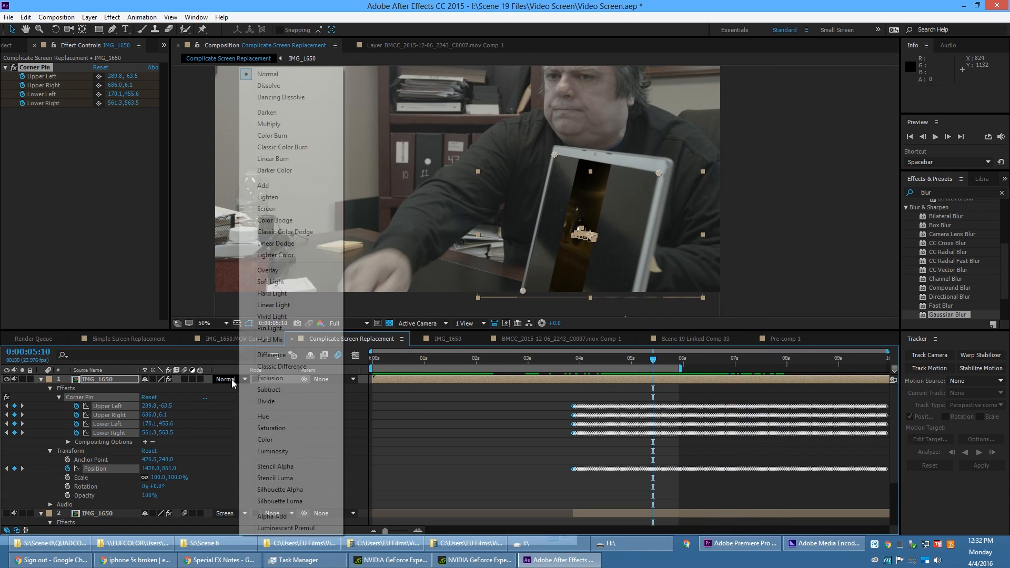
click(293, 211)
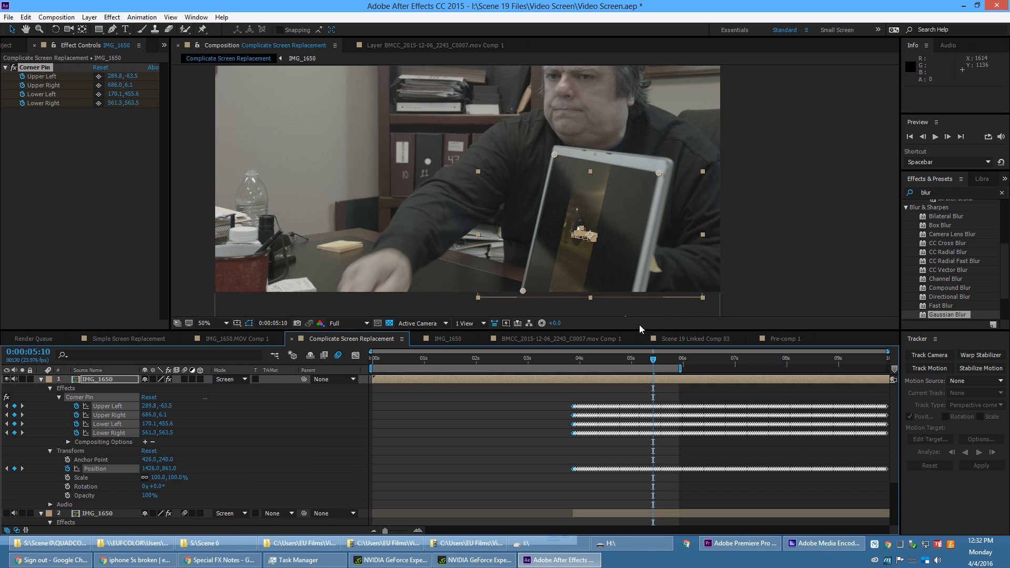
drag(652, 358, 599, 362)
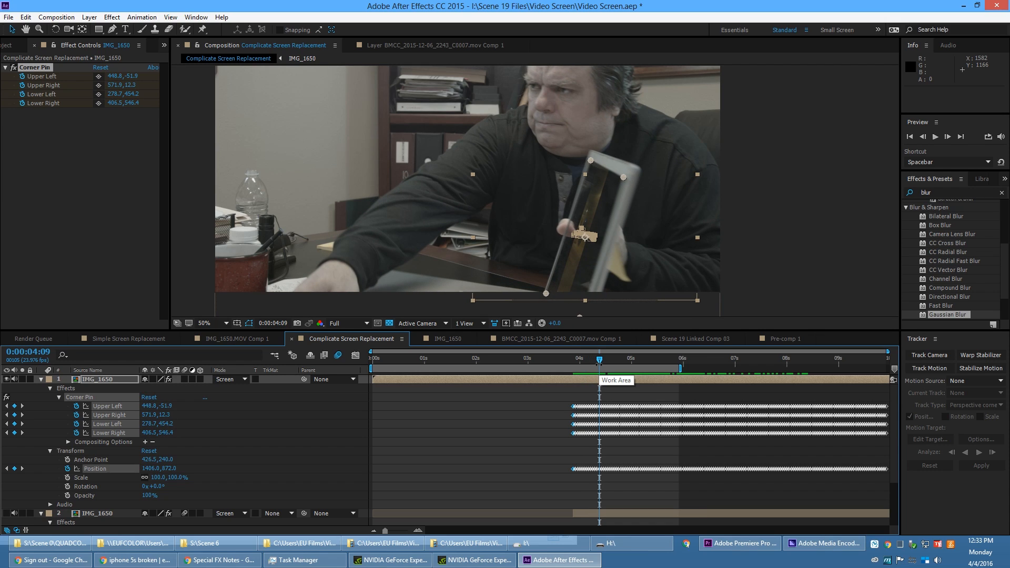
click(958, 381)
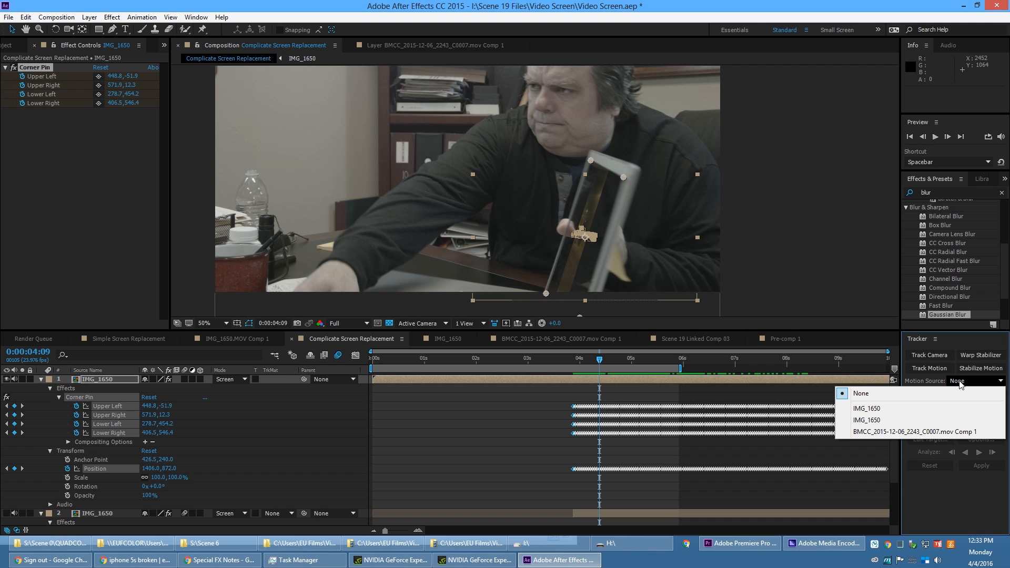
click(959, 383)
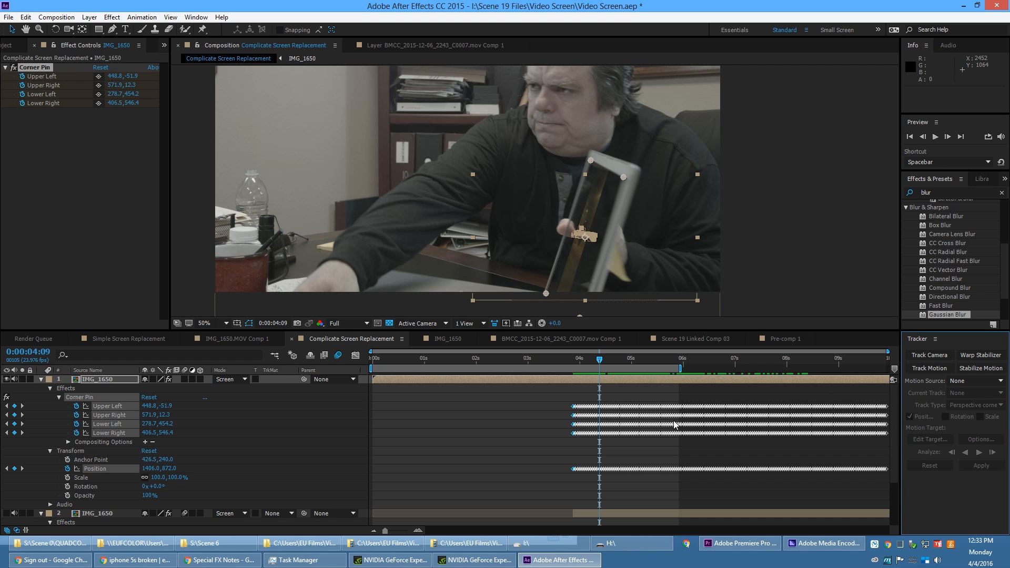
Keyframe the top IMG_1650 layer's Opacity from 0% at 0:00:04:07 to 100% at 0:00:04:13
mouse_move(599, 361)
mouse_down()
mouse_move(675, 361)
mouse_move(597, 364)
mouse_move(585, 370)
mouse_move(595, 378)
mouse_up()
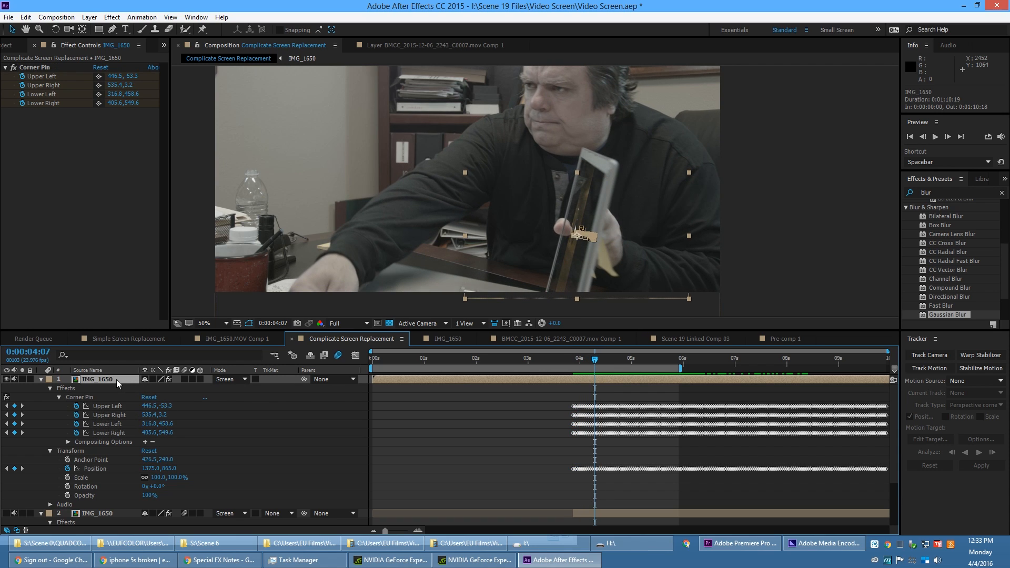
key(t)
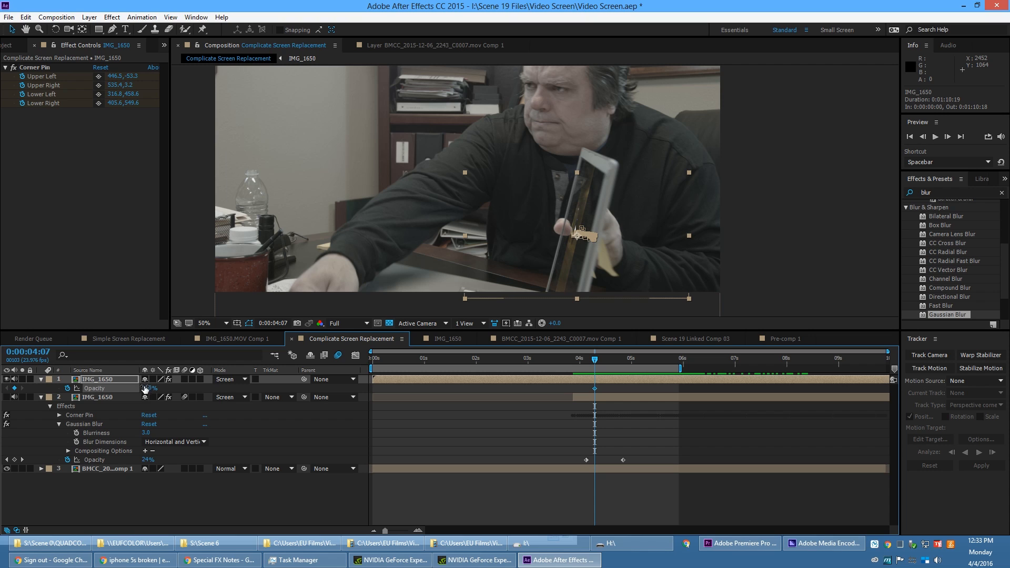
mouse_move(601, 359)
mouse_down()
mouse_move(616, 365)
mouse_move(607, 364)
mouse_up()
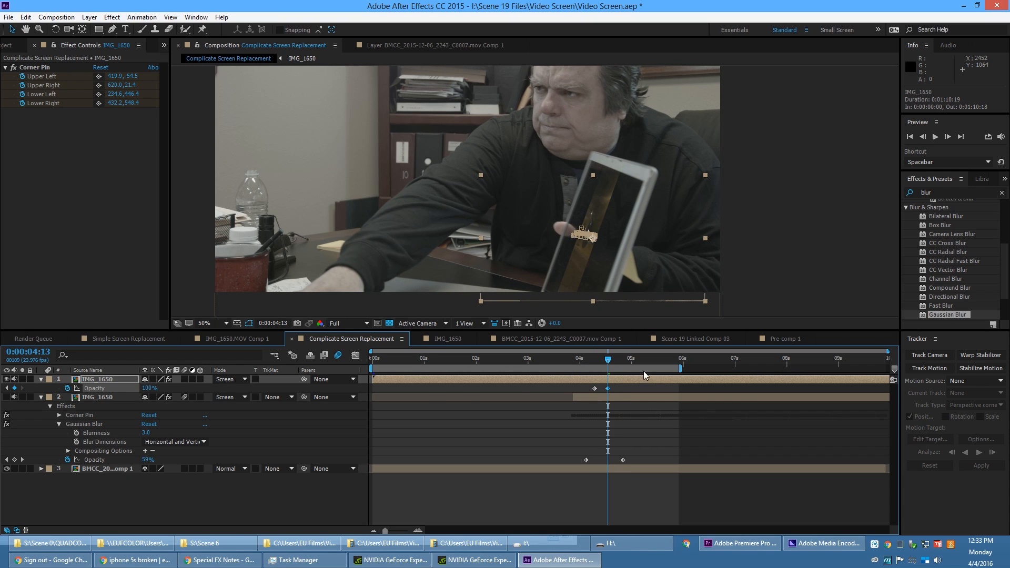
Preview the screen image's fade-in from 0:00:04:04 and again from 0:00:04:03
click(588, 355)
key(space)
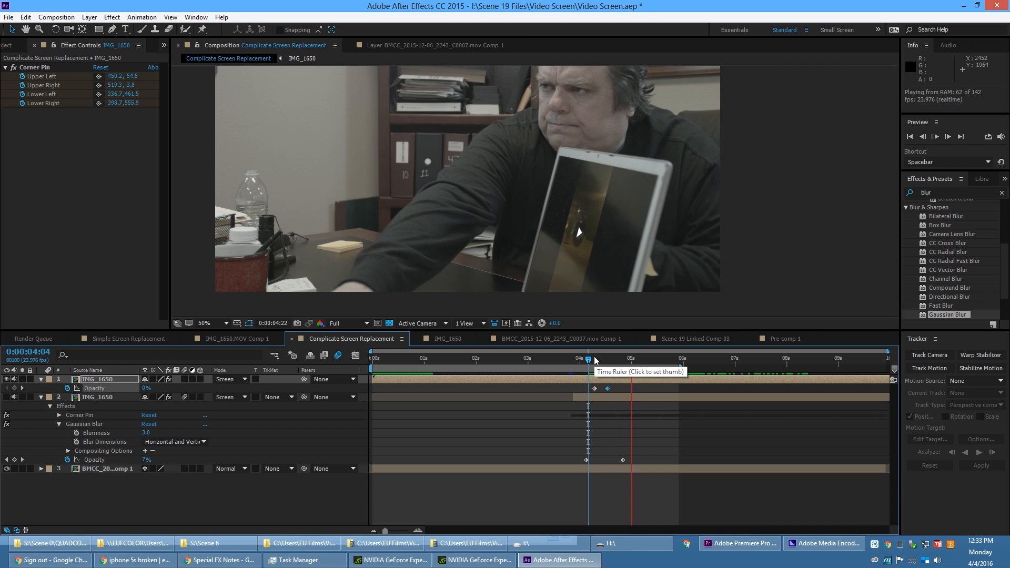
key(space)
key(space)
drag(596, 361, 585, 360)
key(space)
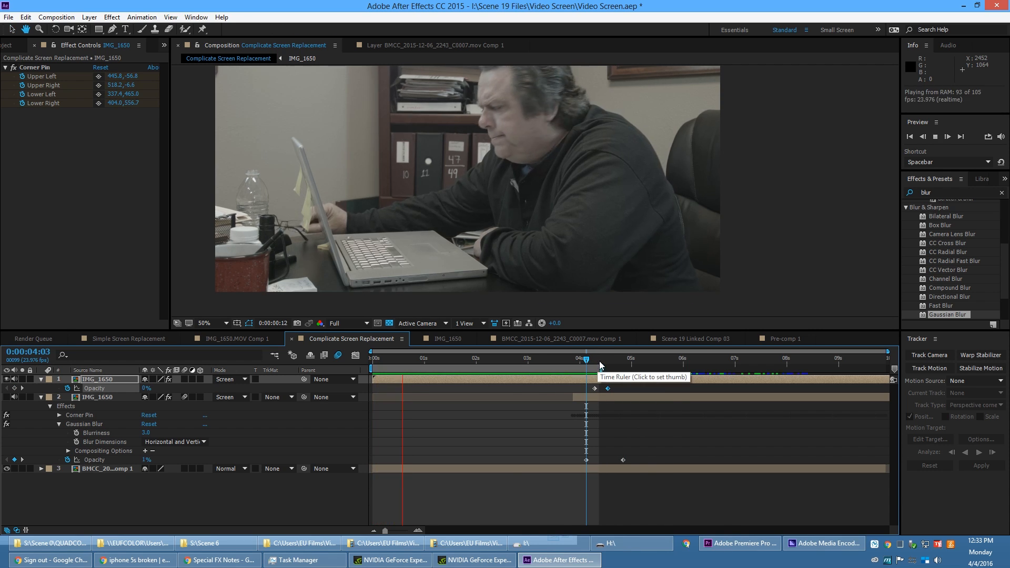